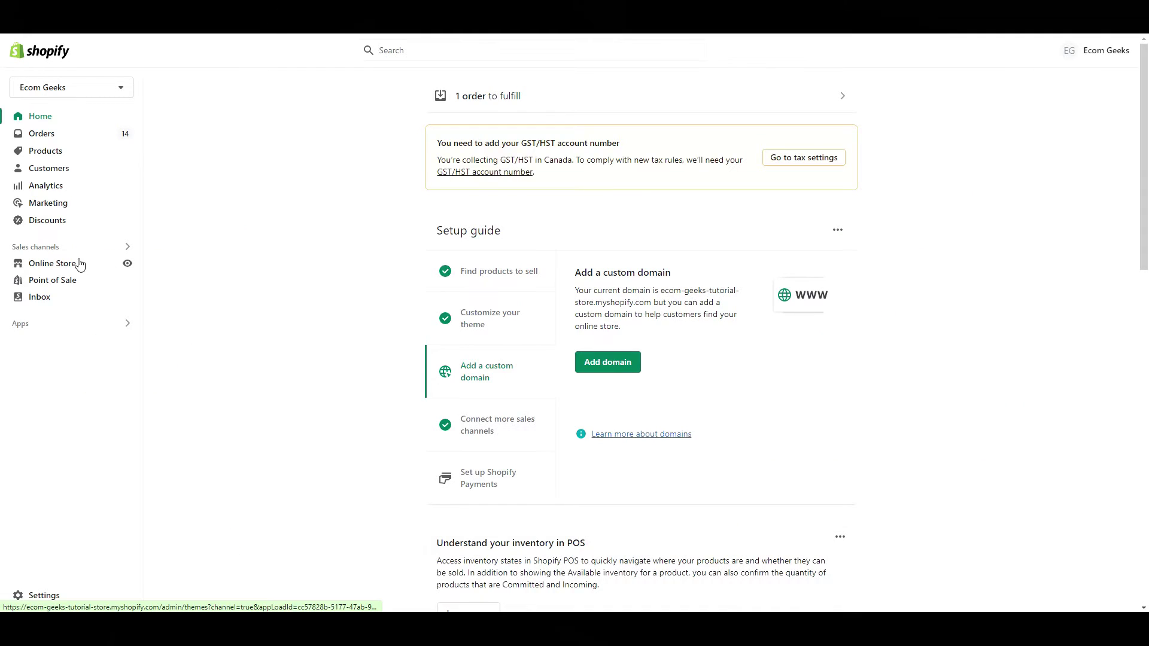
Add the free Ride theme to the online store's theme library.
click(80, 262)
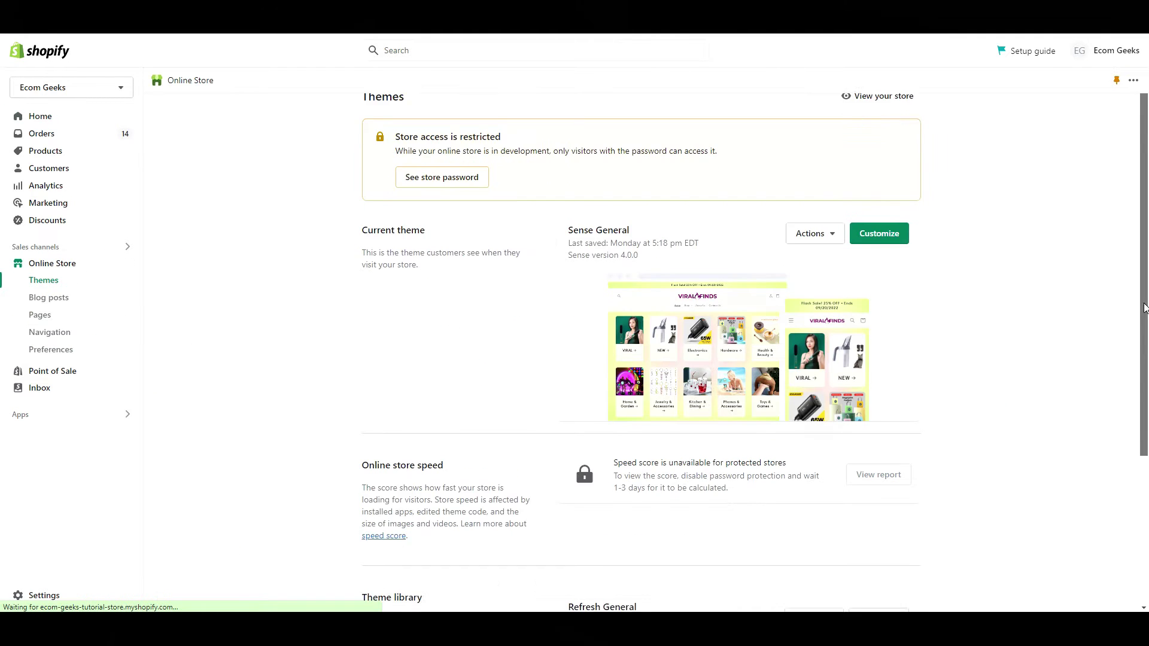
scroll(1148, 297, down, 4)
click(881, 475)
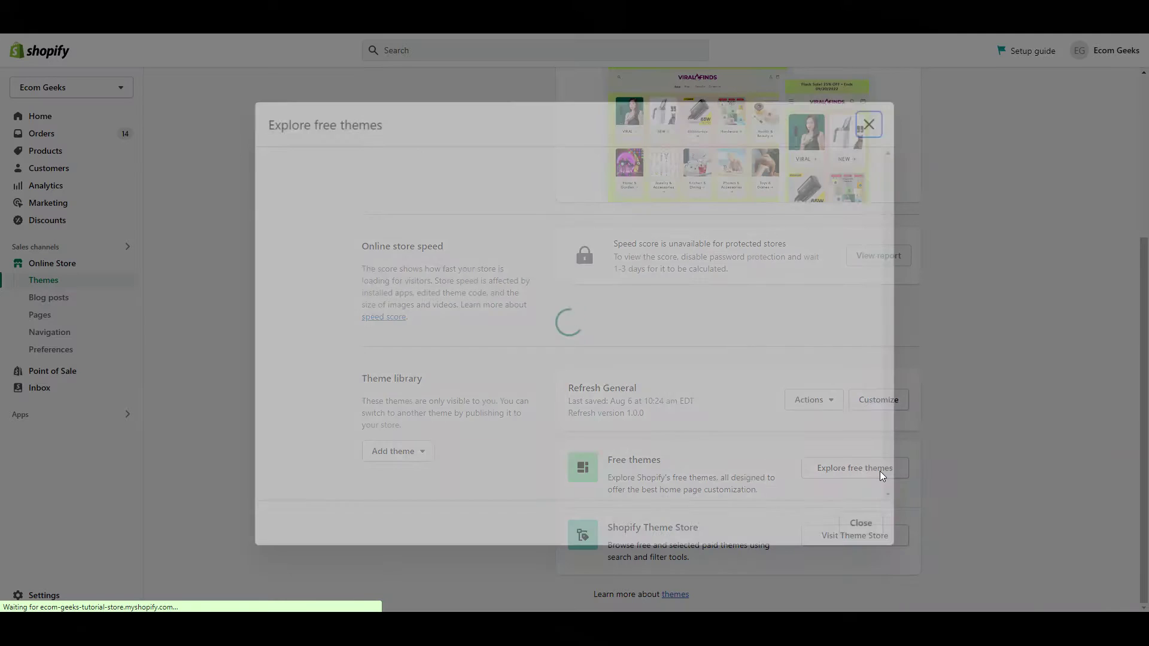
click(614, 322)
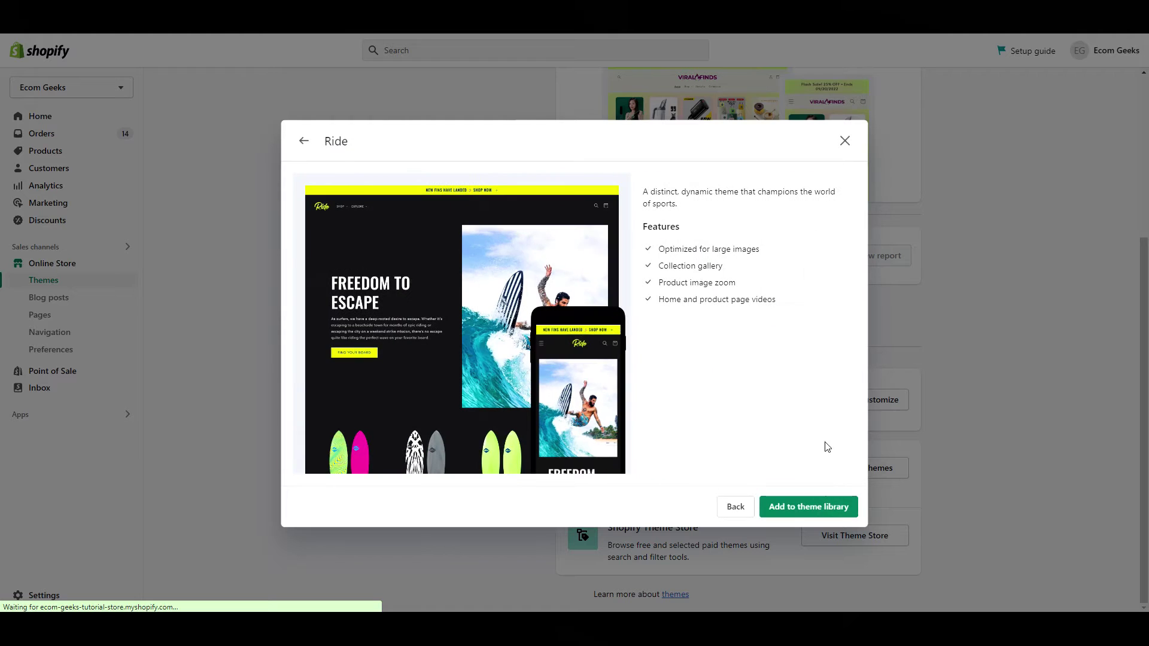
click(796, 516)
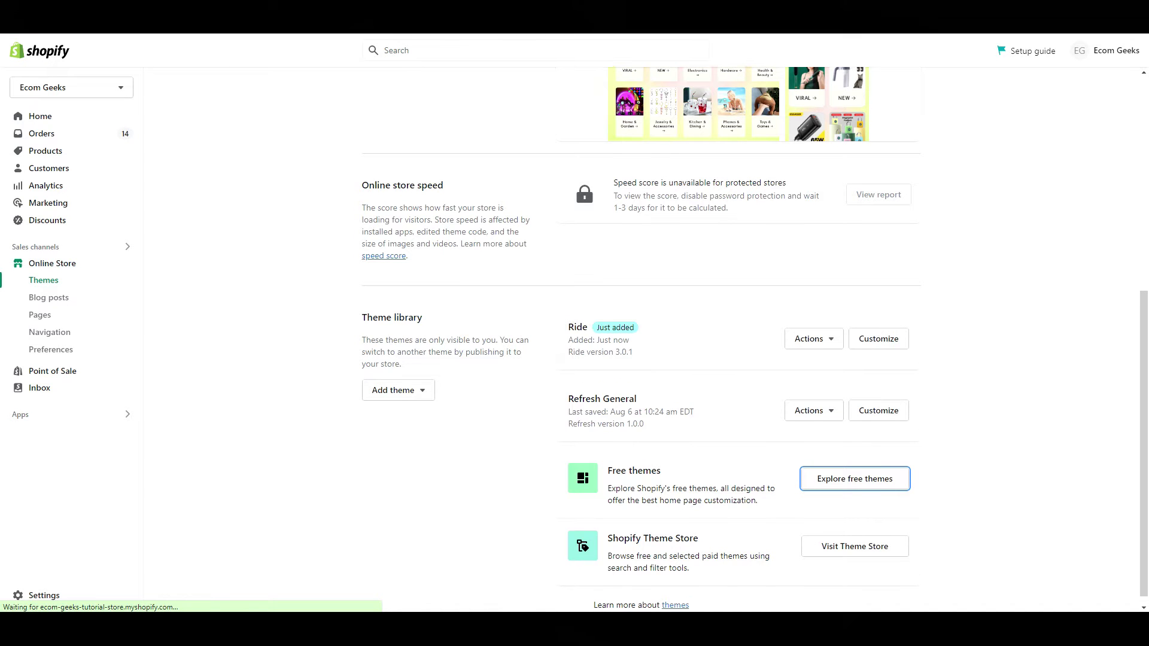
Open the Ride theme for customization and set its Accent 1 color to #FF7200.
click(881, 346)
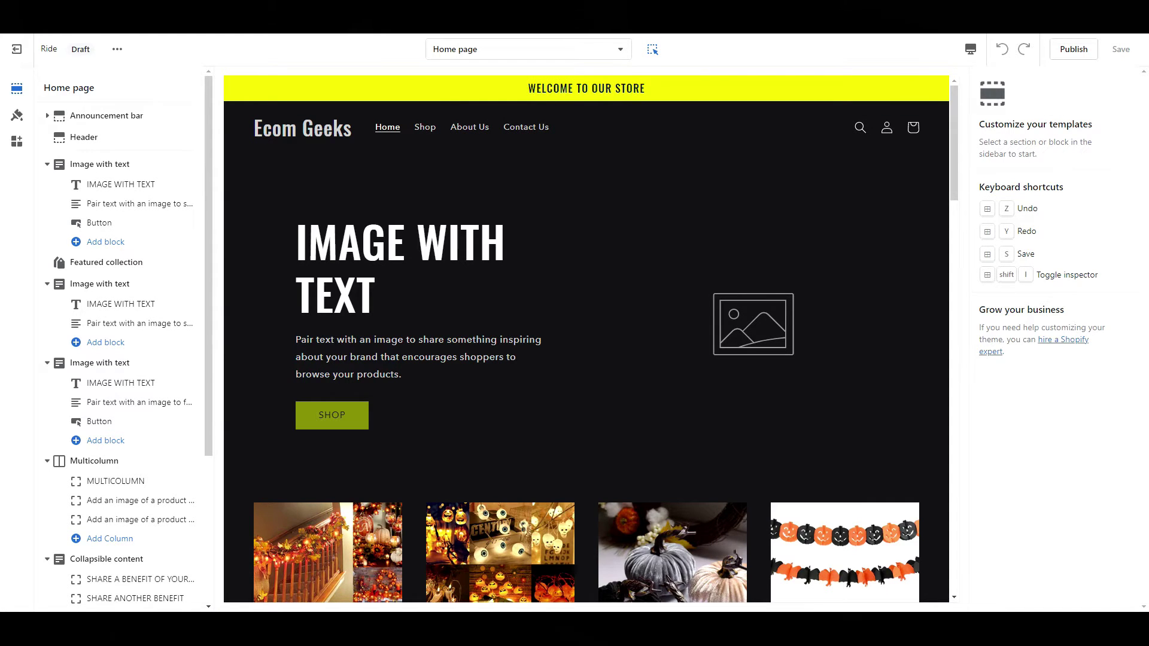
click(17, 115)
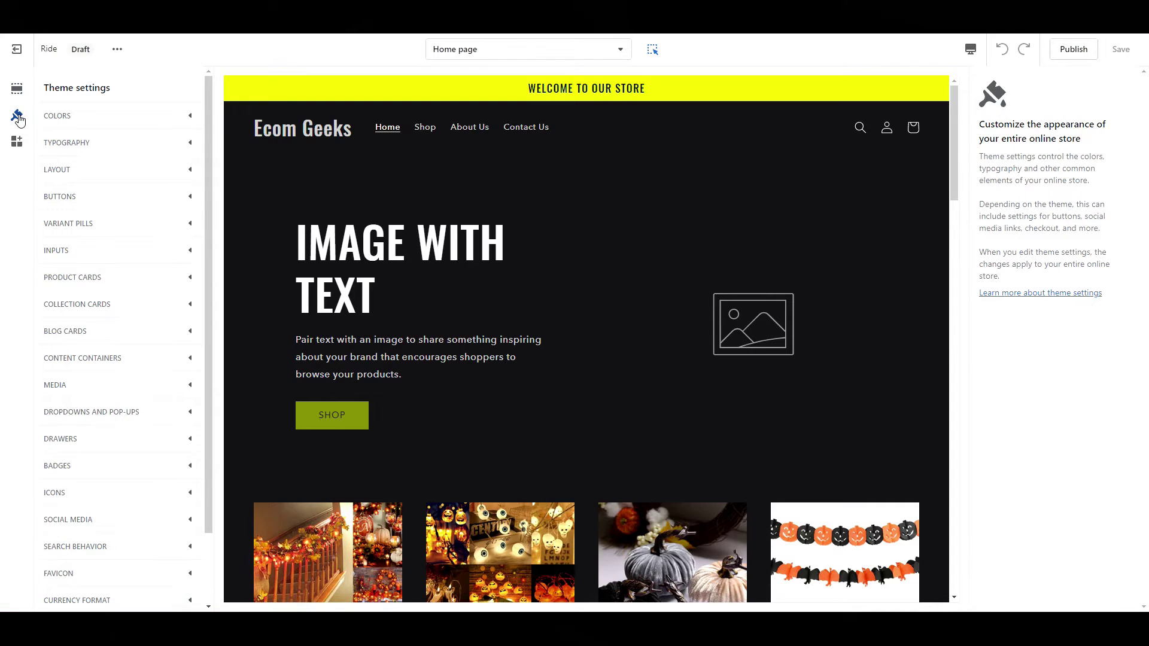
click(169, 117)
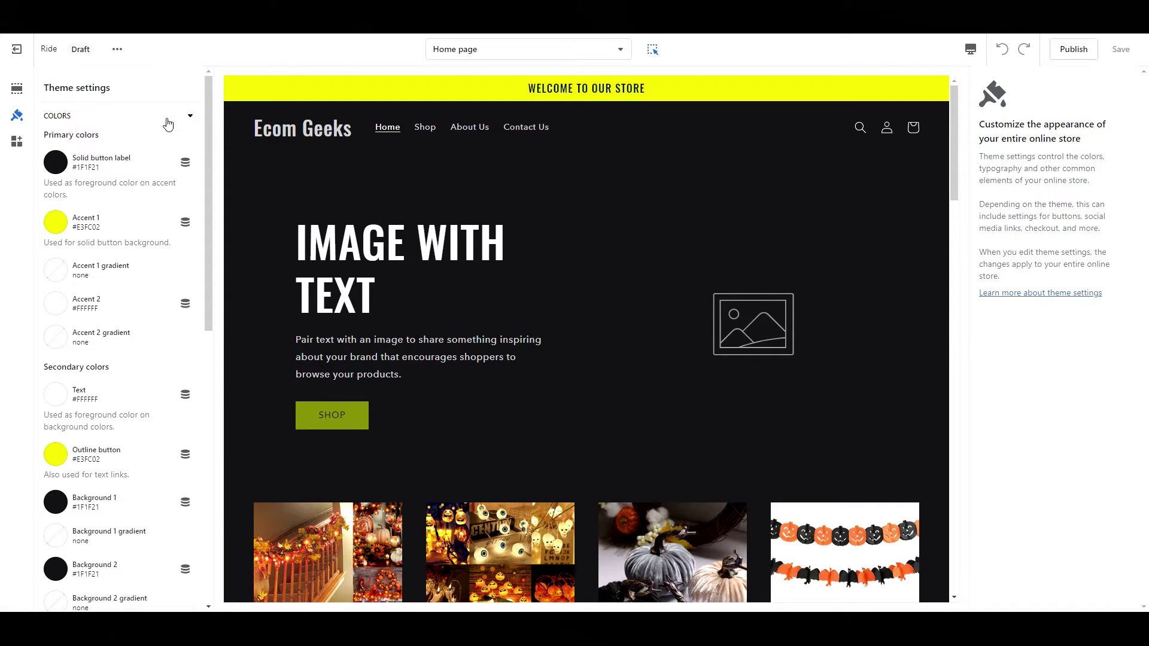
click(55, 222)
double_click(106, 353)
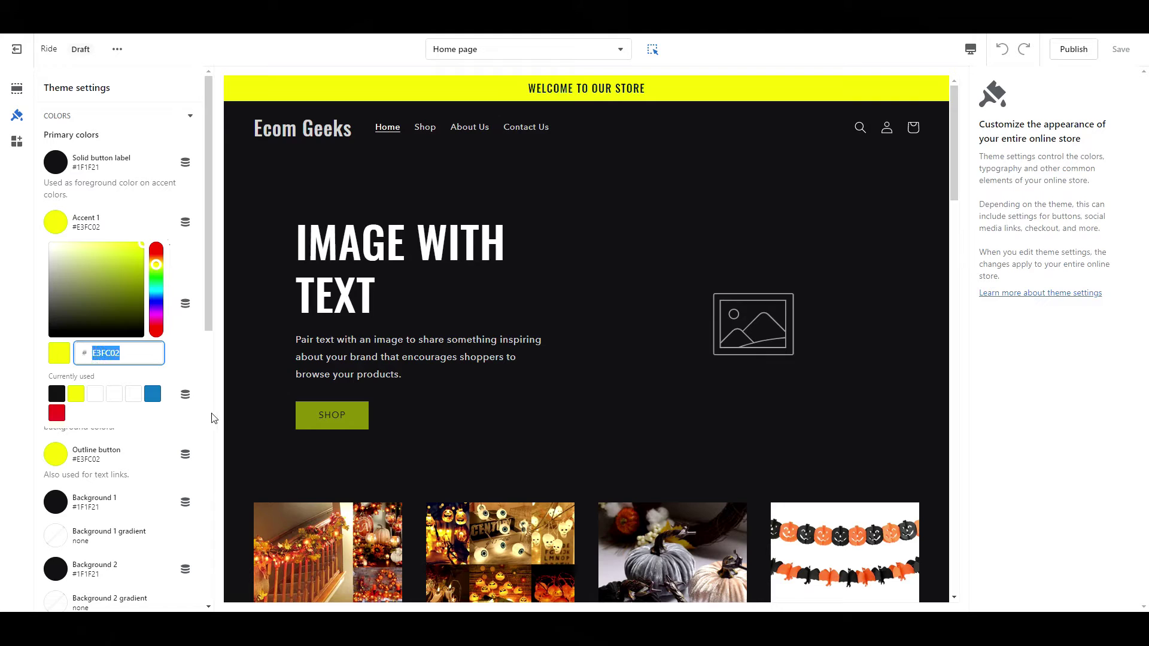
text(FF7200)
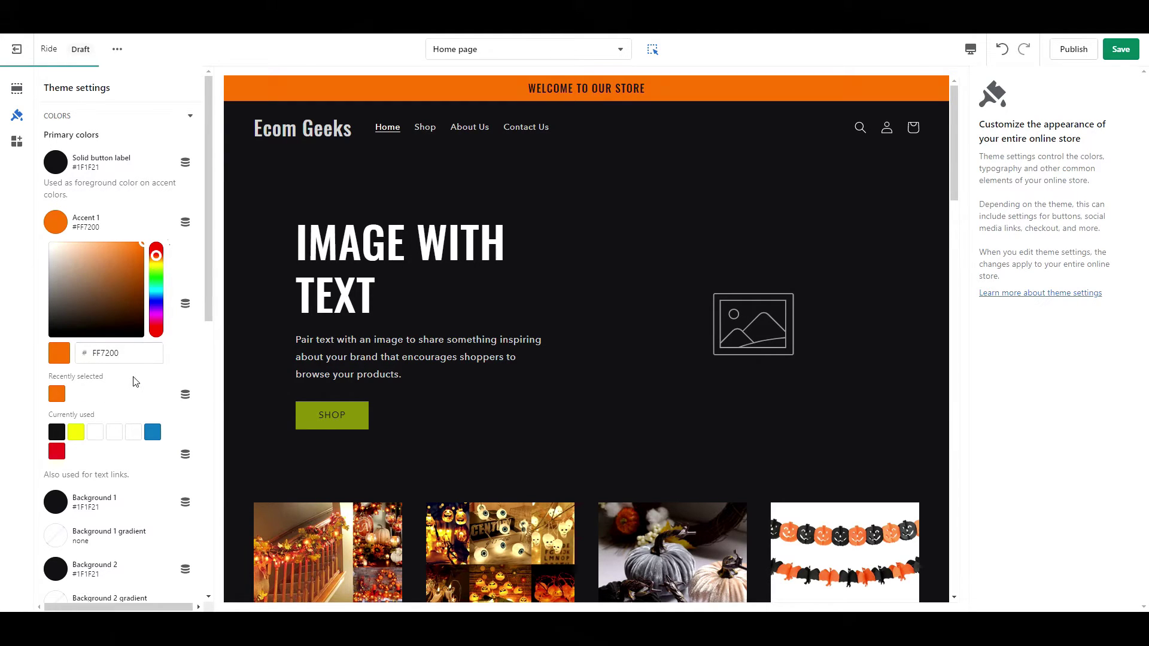
click(144, 138)
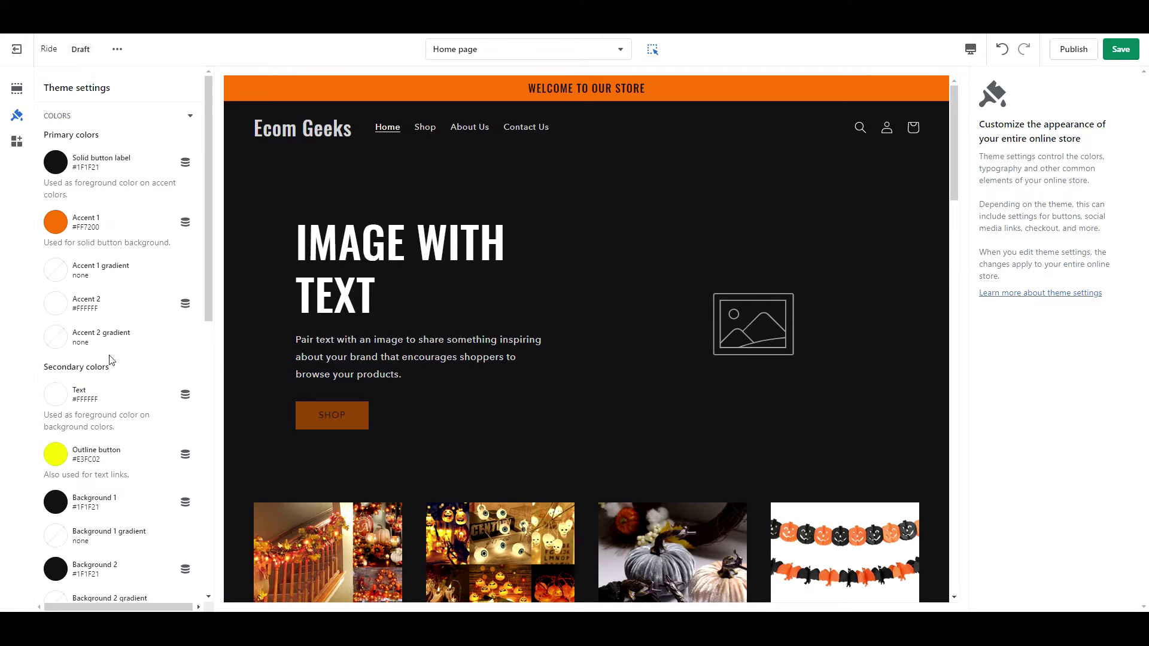
Set the secondary Outline button color to the orange #FF7200 already in use.
click(56, 455)
click(56, 413)
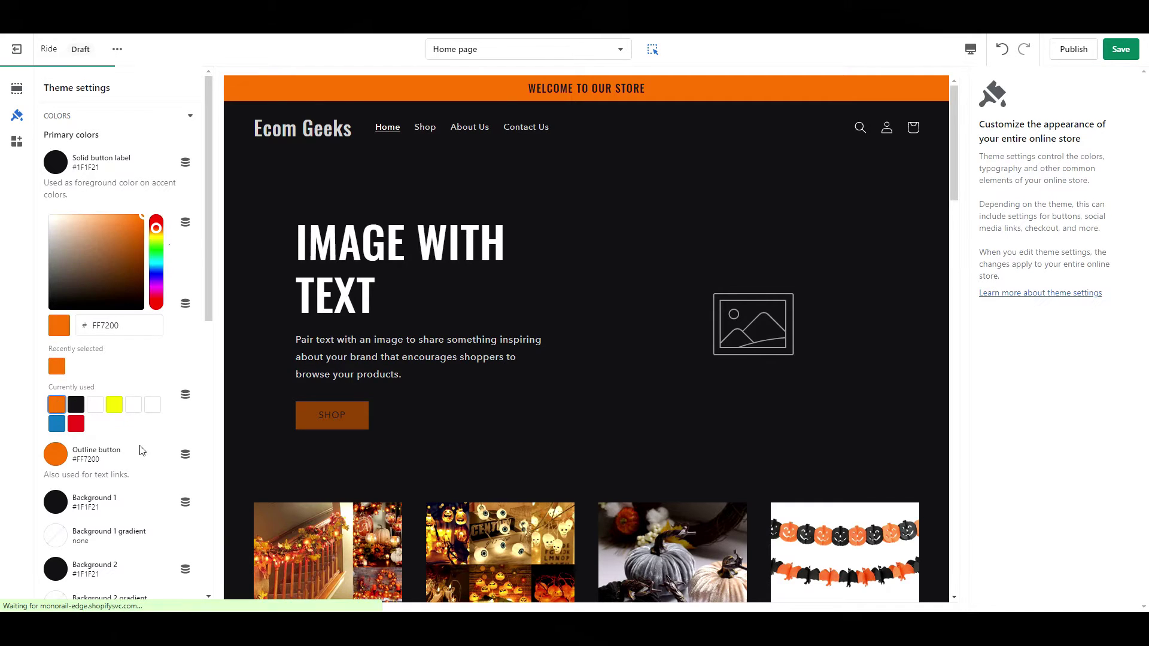
click(143, 465)
Give Background 2 a gradient based on the orange-yellow preset, with color stops #FF7200 at 0% and #F7981D at 100%.
scroll(144, 465, down, 3)
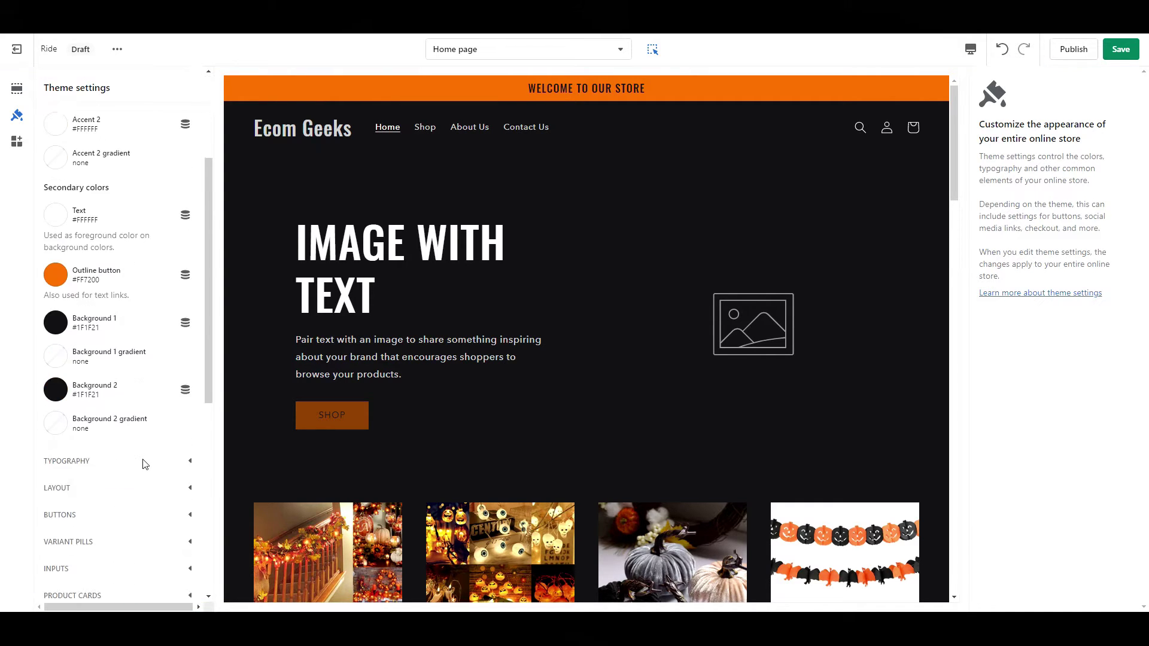
click(61, 428)
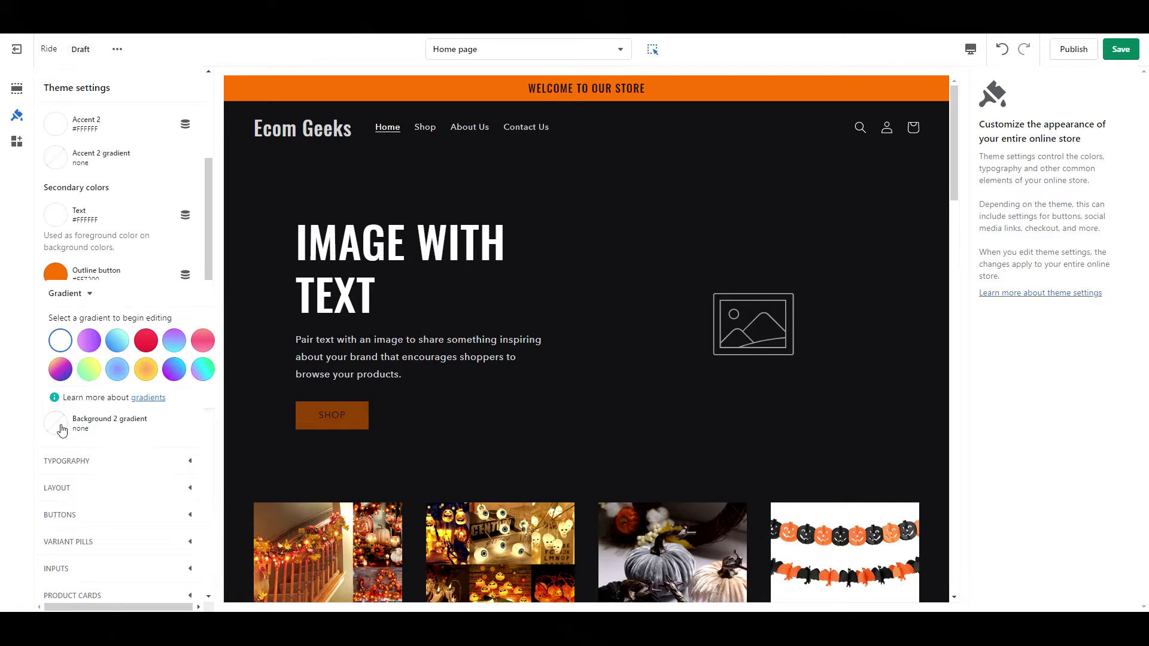
click(146, 372)
drag(114, 486, 89, 488)
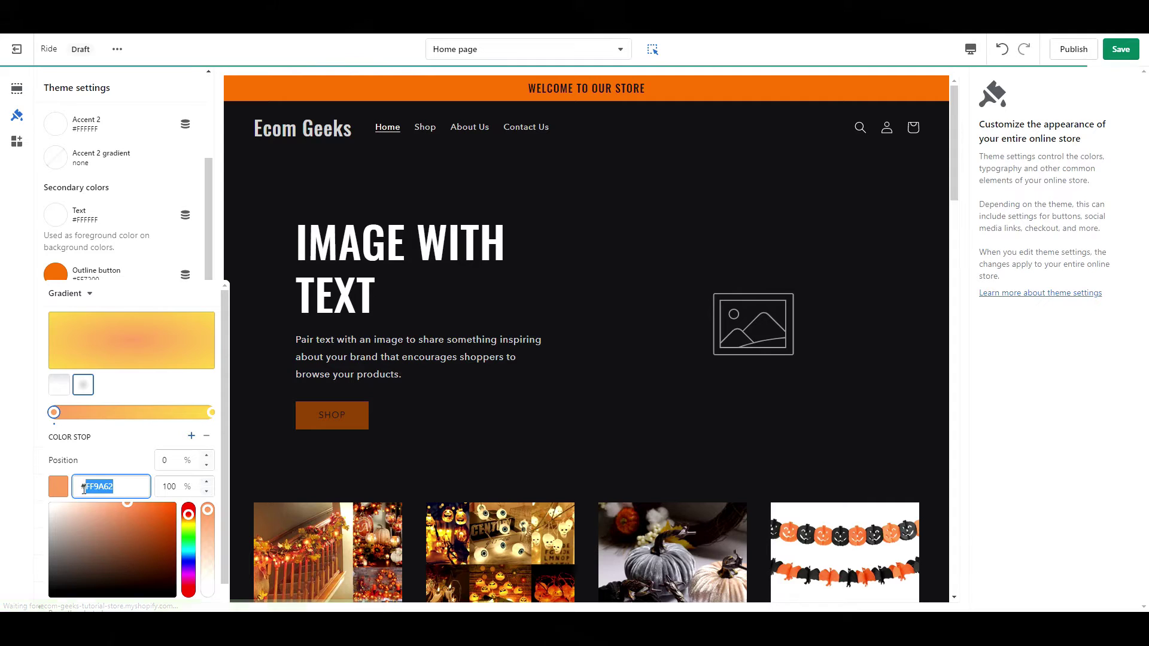
text(FF7200)
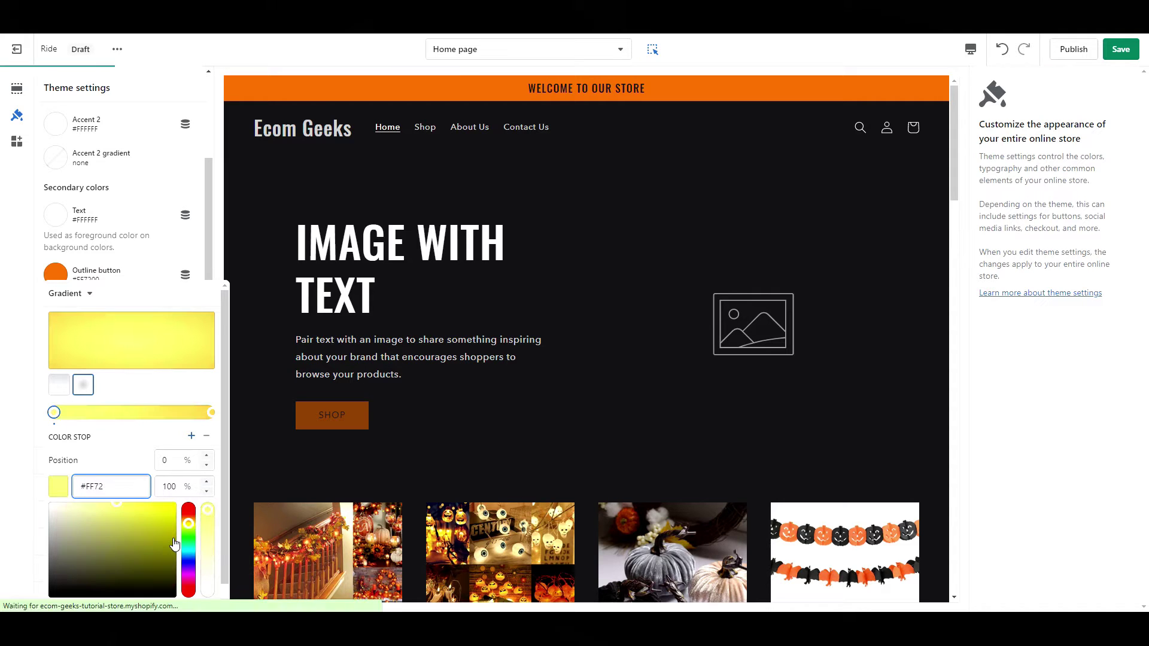
click(142, 455)
click(211, 414)
drag(114, 487, 99, 491)
text(F7981D)
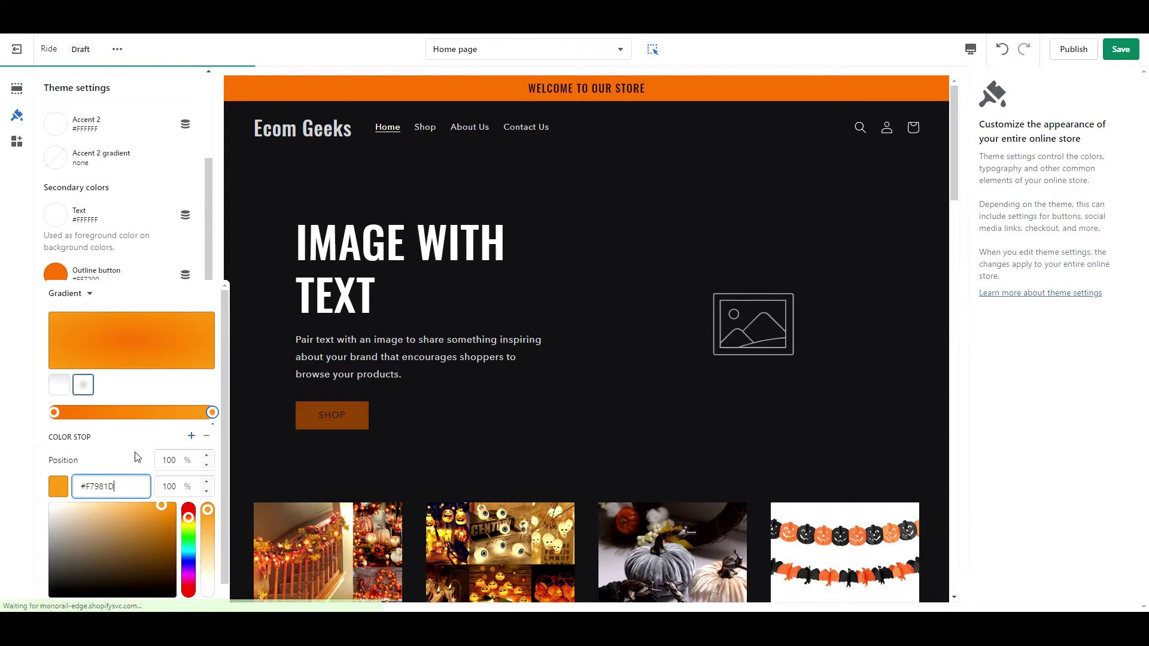
Change the Background 2 gradient to a linear gradient and save the theme changes.
scroll(137, 457, down, 4)
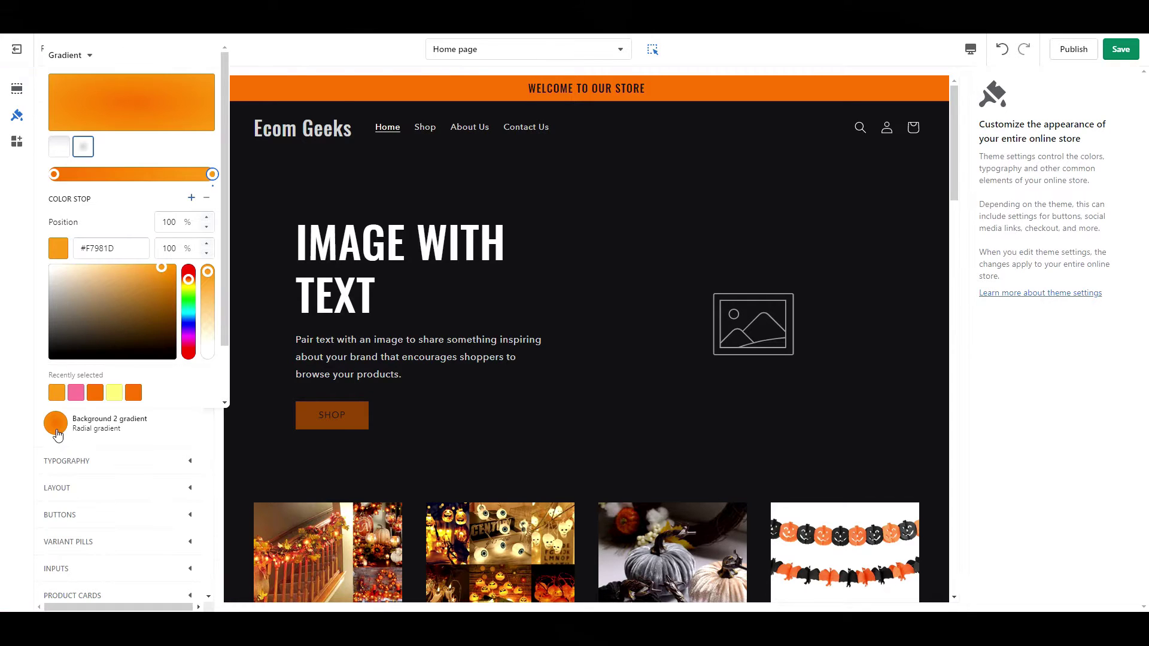
click(59, 147)
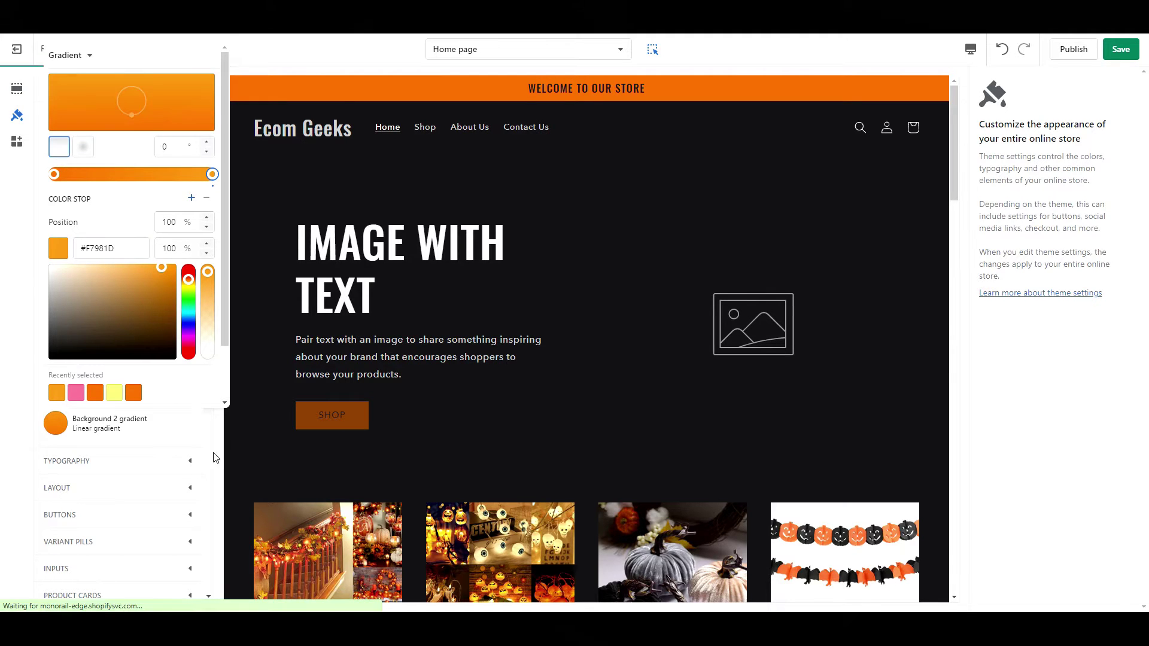
click(167, 436)
click(1132, 50)
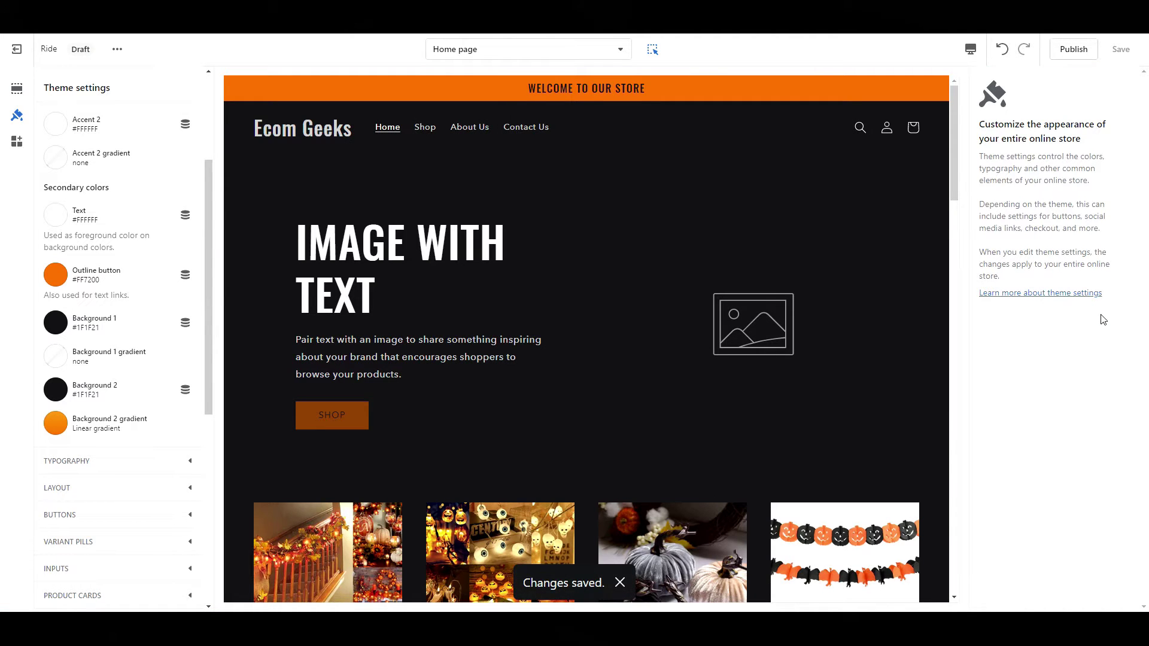
Switch the preview to the Checkout page and expand the Checkout theme settings.
click(564, 52)
click(474, 343)
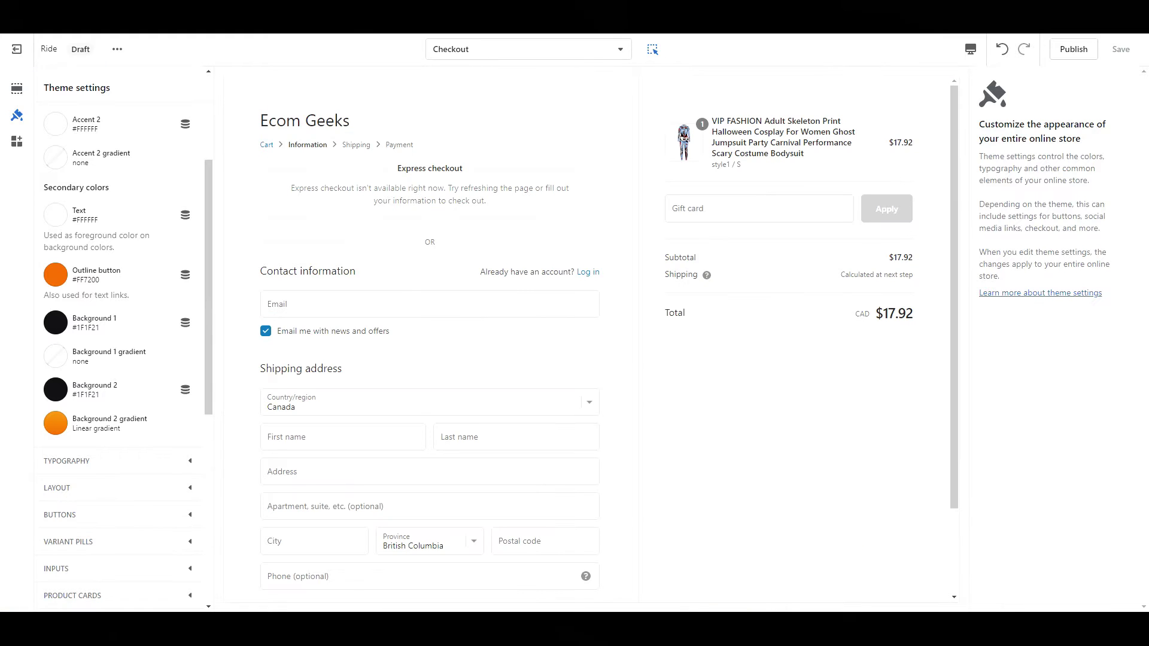
drag(210, 390, 218, 588)
click(127, 571)
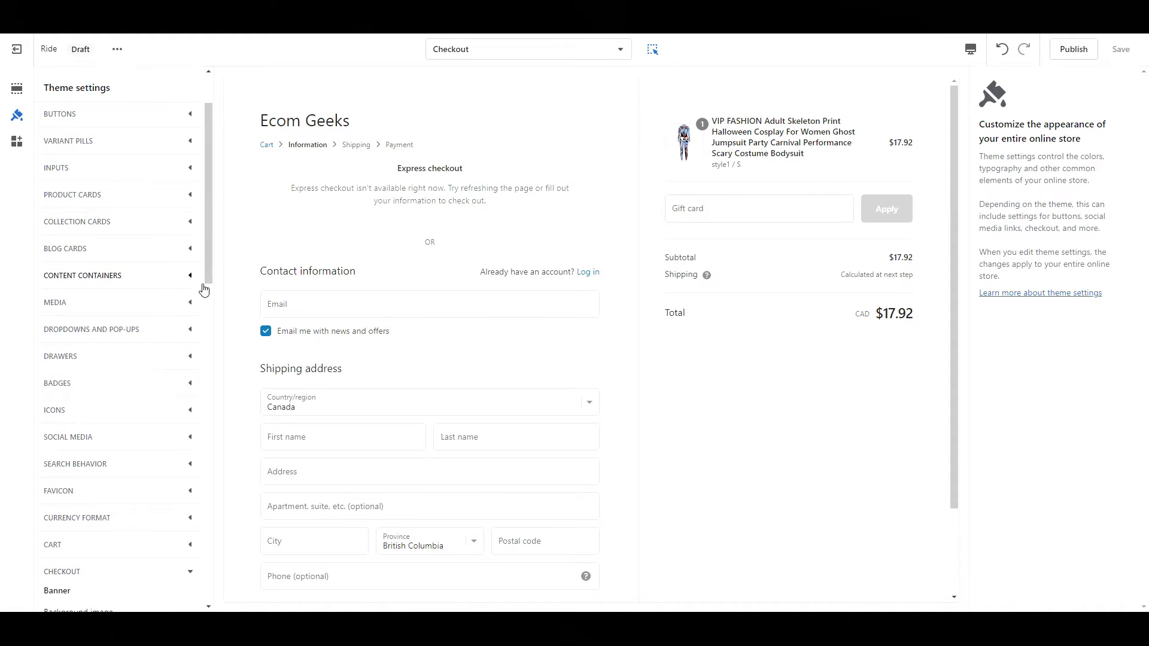
Add the Viral Finds logo image as the checkout's custom logo.
scroll(197, 299, down, 2)
scroll(195, 304, down, 8)
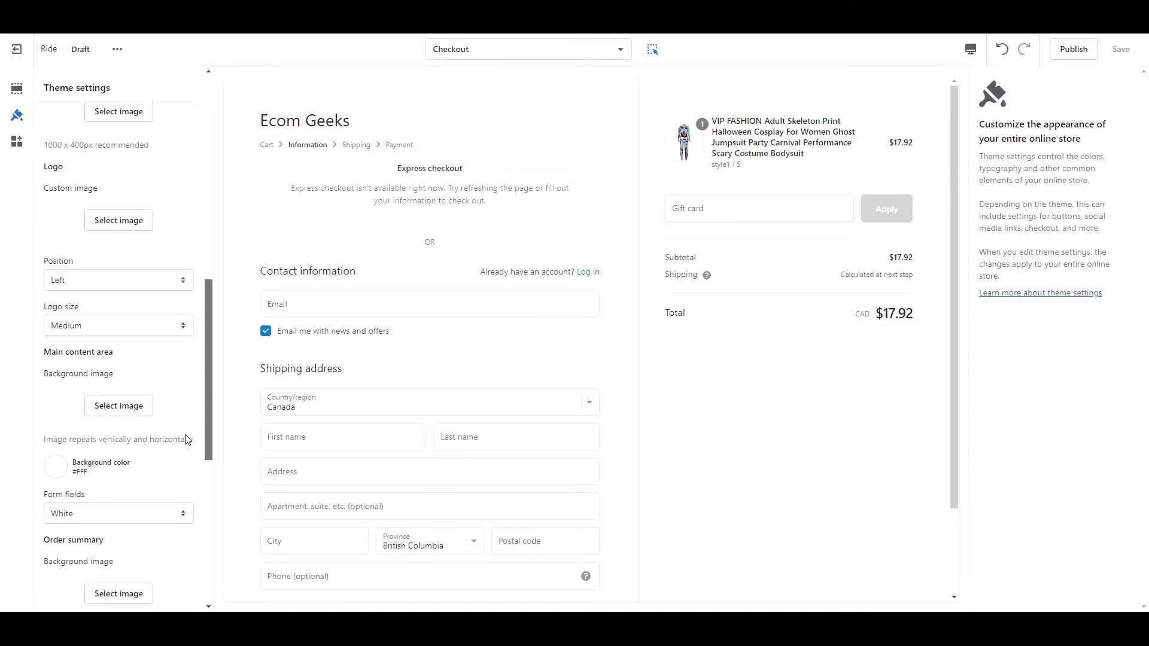
click(139, 221)
click(162, 494)
click(187, 597)
Set the background color of the checkout's main content area to #1F1F21.
scroll(211, 435, down, 2)
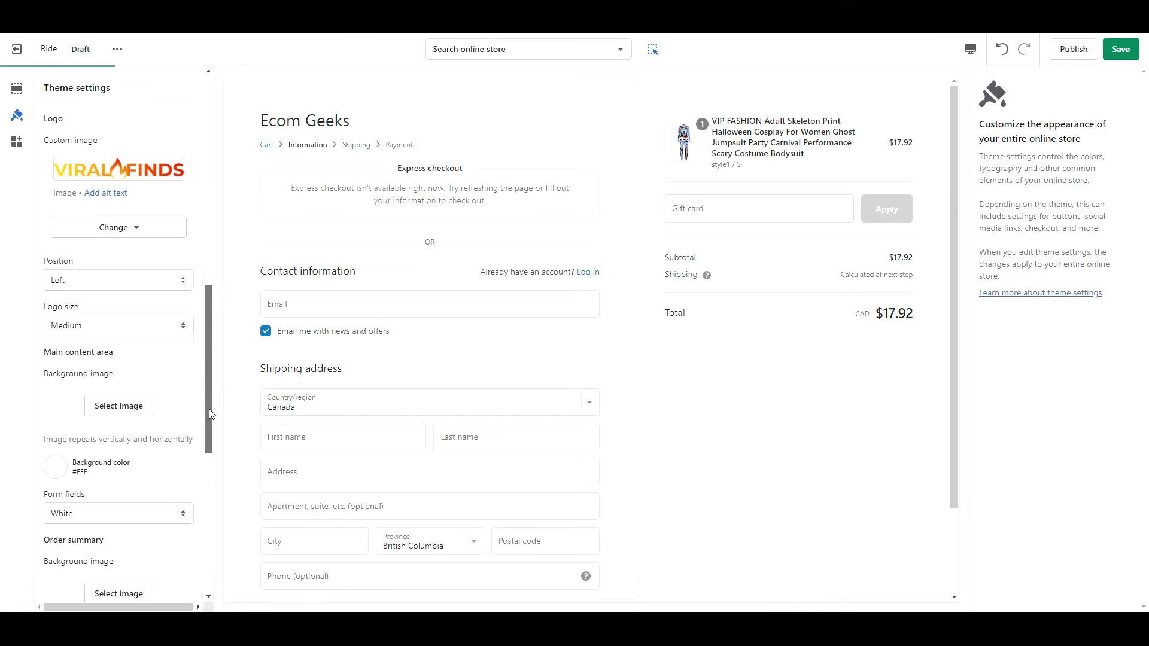
click(53, 403)
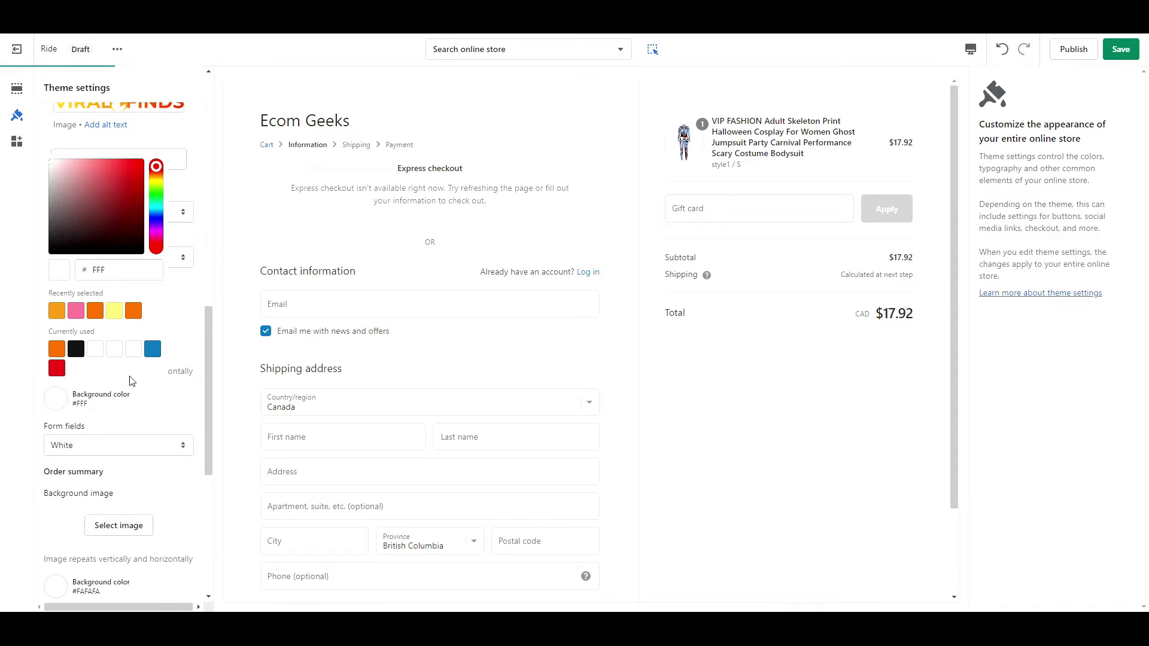
click(76, 350)
click(137, 413)
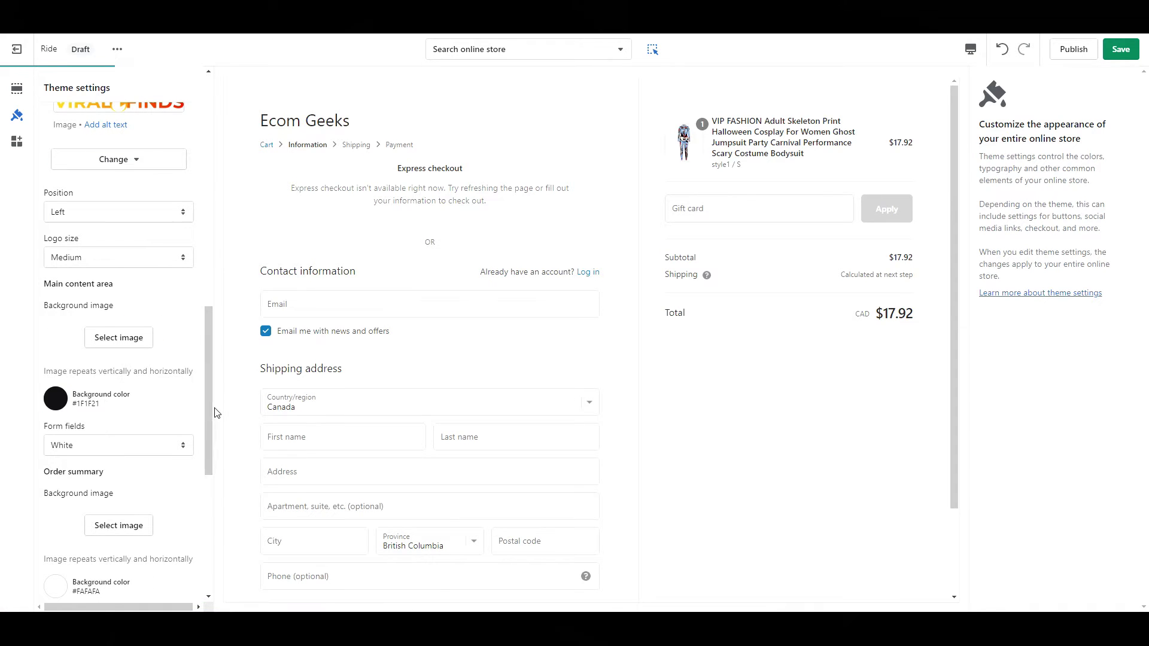
Set the checkout's order summary background color to #1F1F21 and its form fields to Transparent.
scroll(210, 419, down, 3)
click(60, 446)
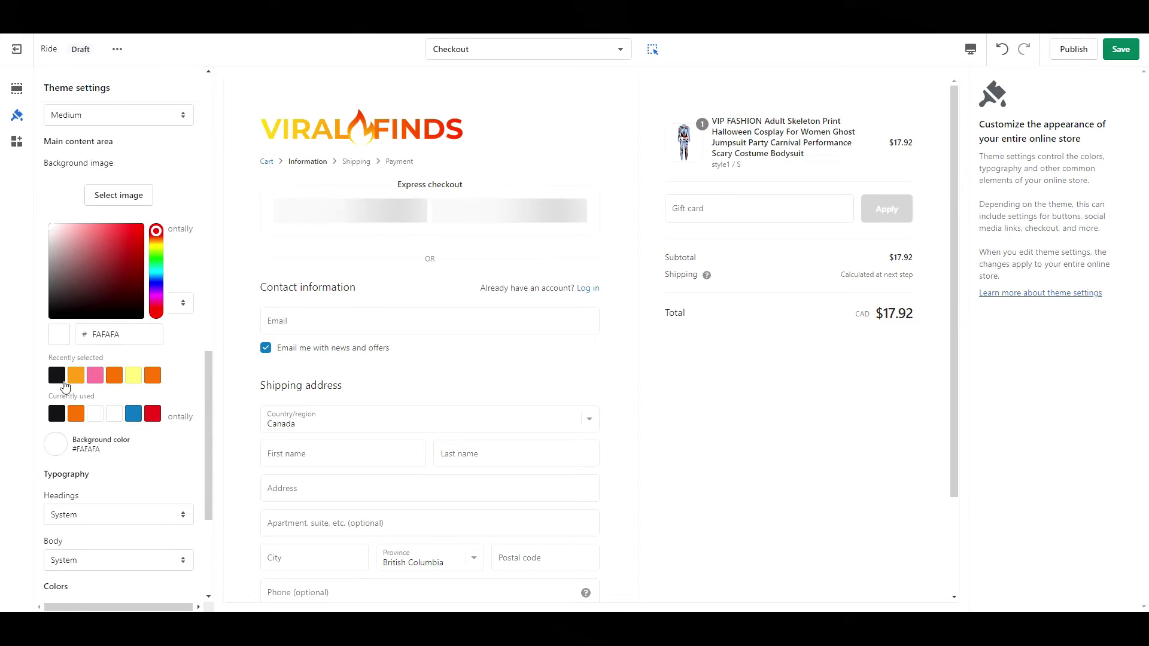
click(76, 389)
click(154, 470)
click(136, 305)
click(122, 328)
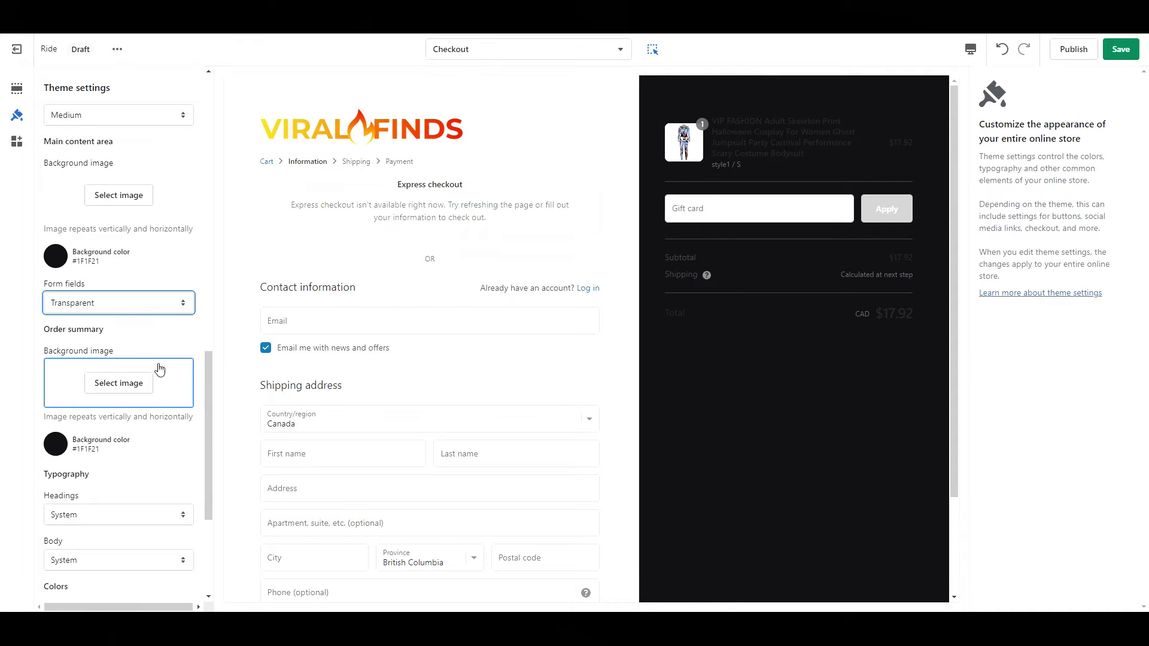
Set the checkout's Accents and Buttons colors to #FF7200 and save the theme changes.
drag(209, 419, 199, 479)
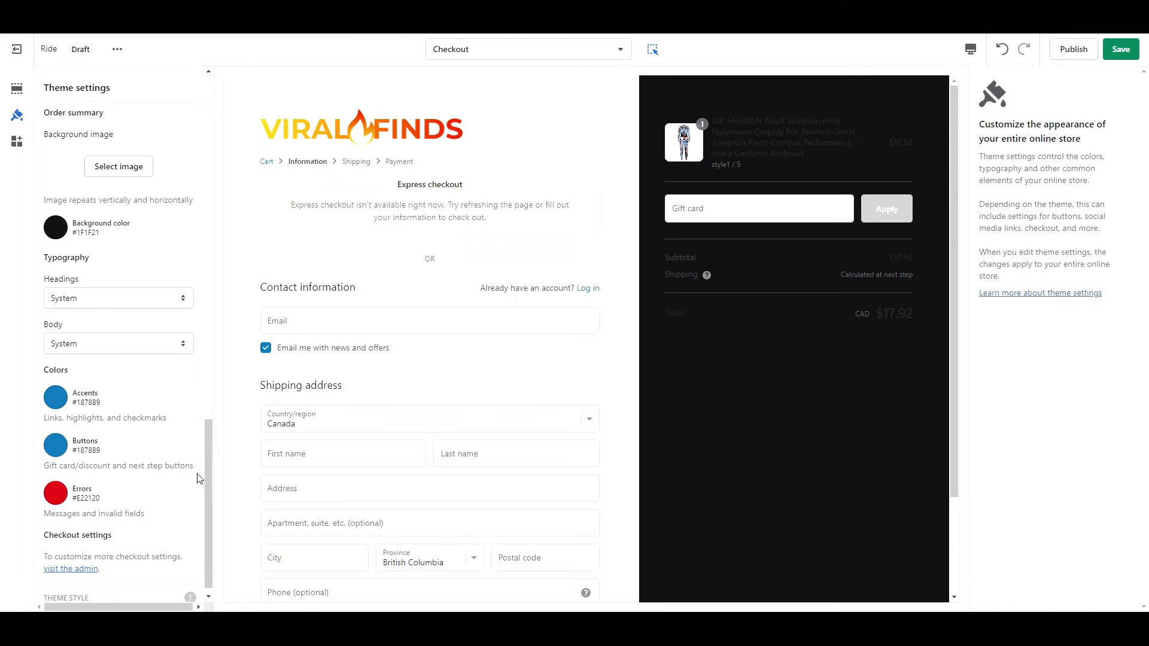
click(56, 398)
click(75, 367)
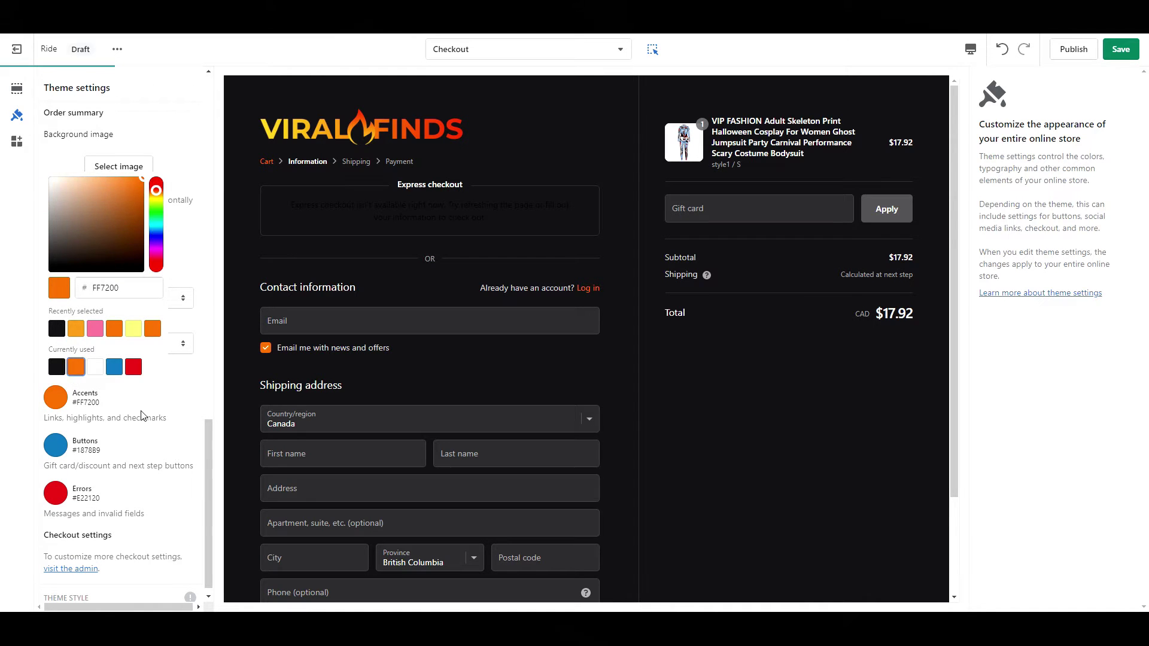
click(53, 417)
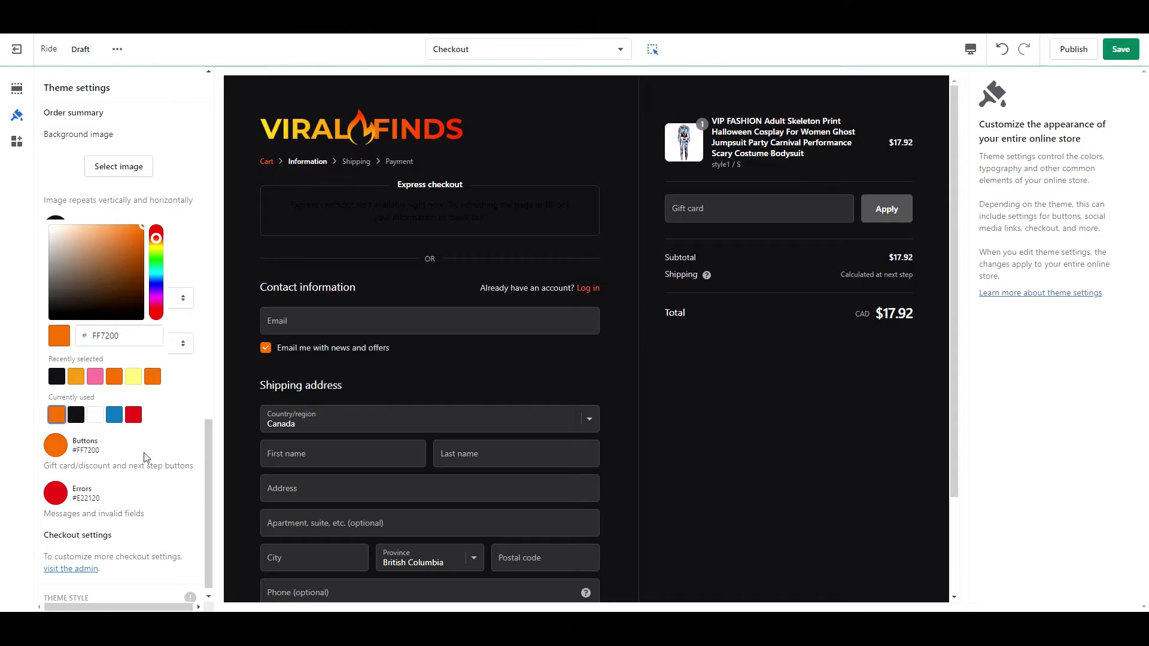
click(143, 458)
click(1121, 49)
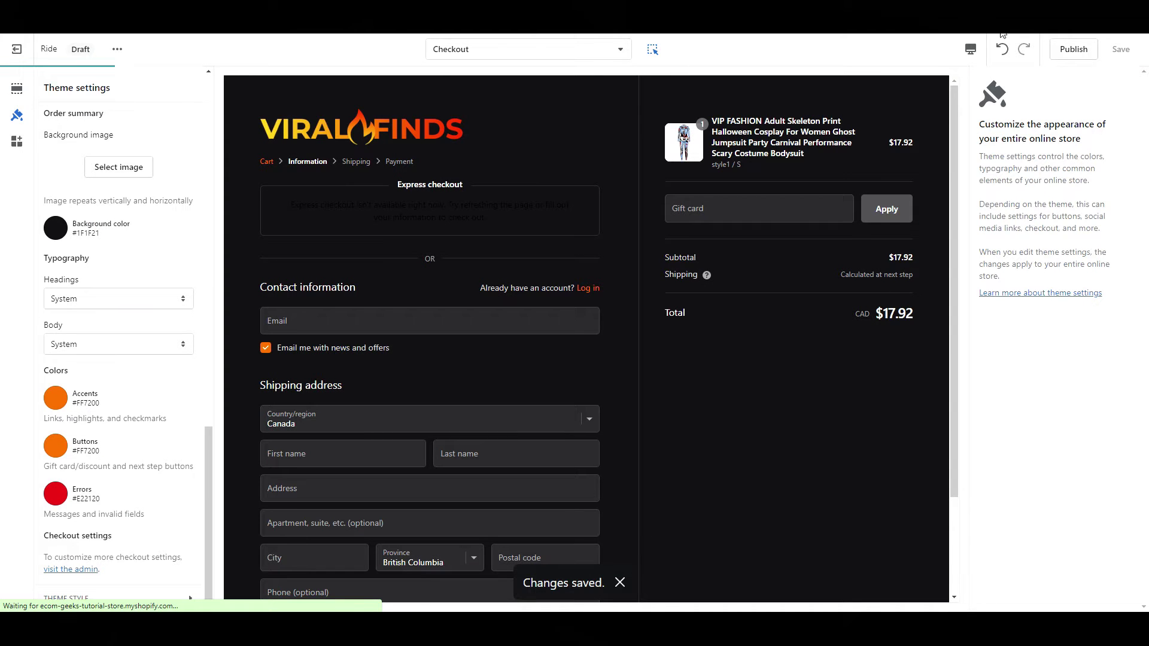
Return to the Home page template and remove its Featured collection section.
click(541, 52)
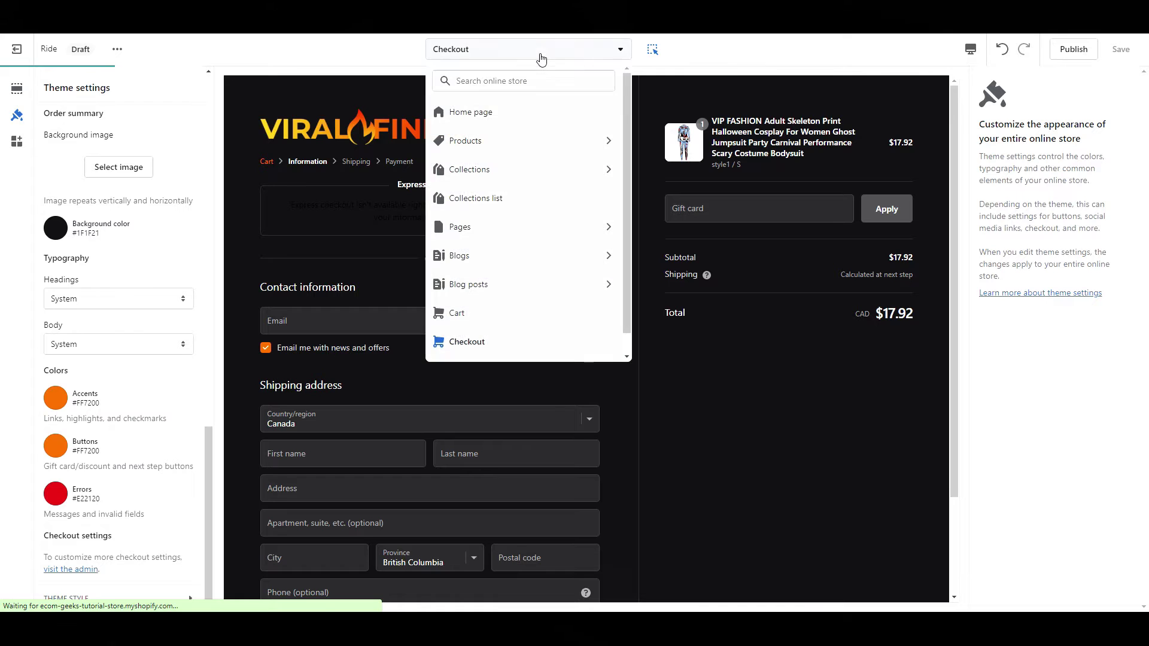
click(480, 121)
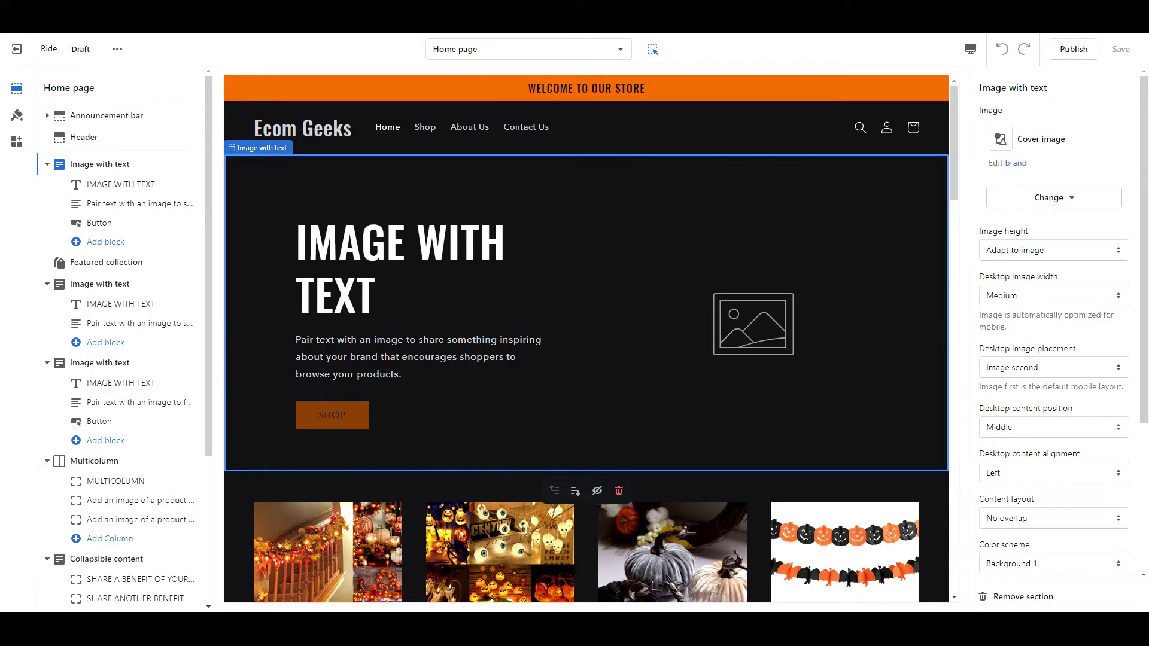
click(144, 262)
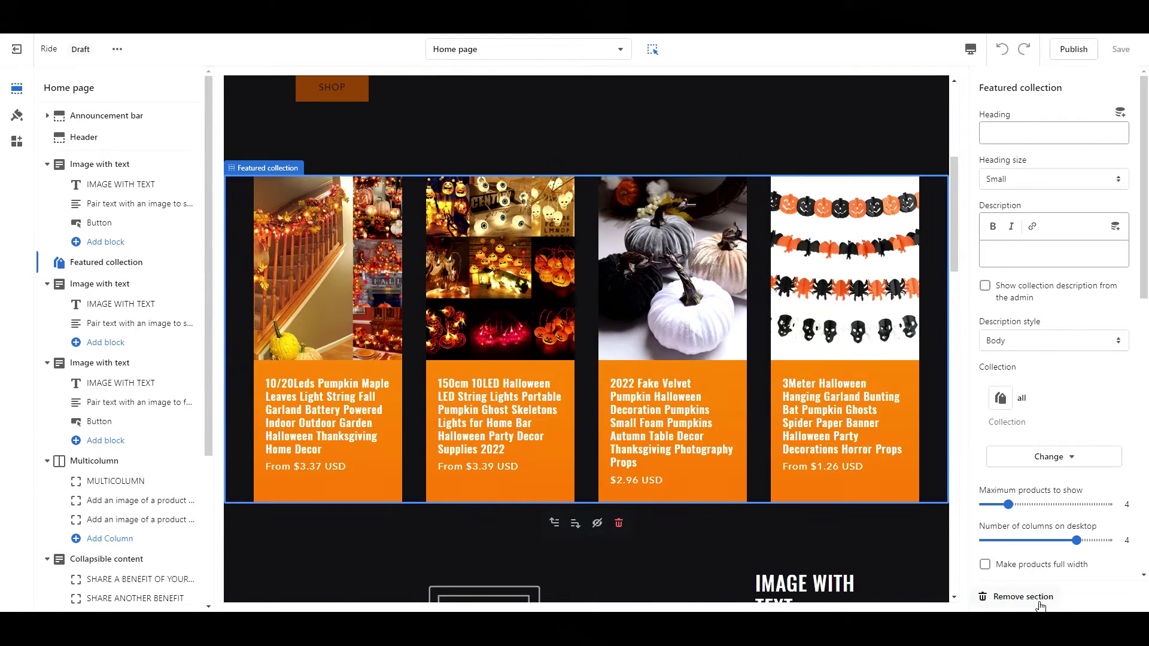
click(1040, 598)
Remove the Multicolumn and Collapsible content sections from the home page.
click(127, 446)
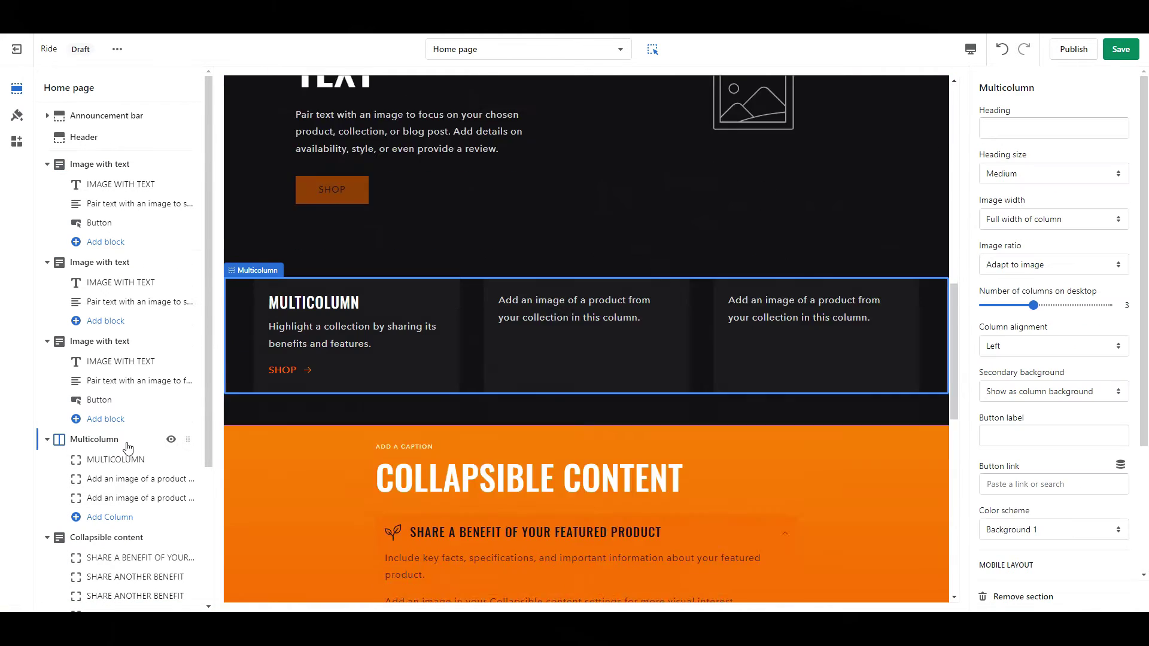
click(1019, 598)
click(132, 440)
click(1021, 599)
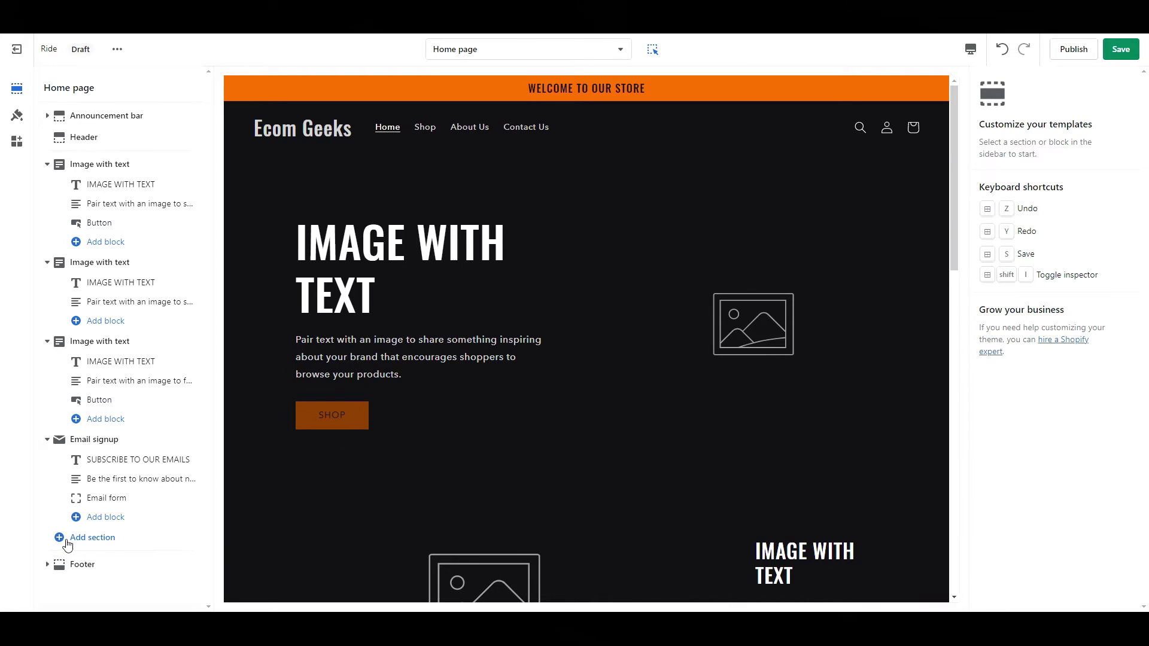
Add a Collection list section and move it directly below the first Image with text section.
click(60, 545)
text(collection)
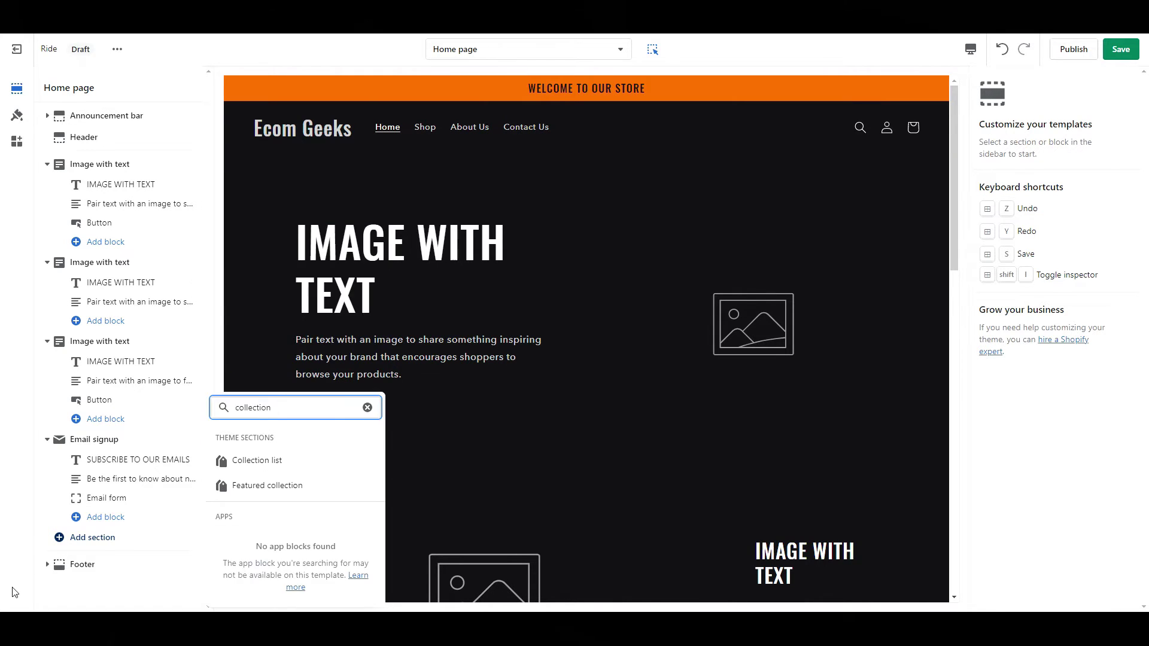
click(271, 462)
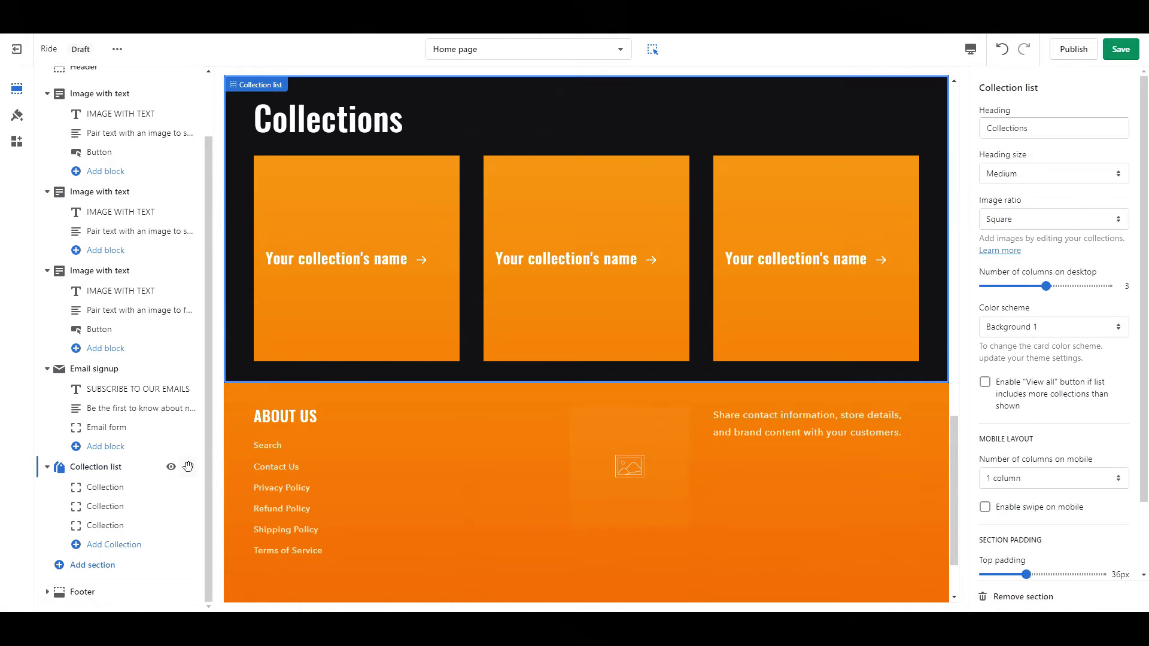
drag(187, 467, 185, 249)
Add a fourth collection block to the Collection list and set its number of columns on desktop to 4.
click(77, 343)
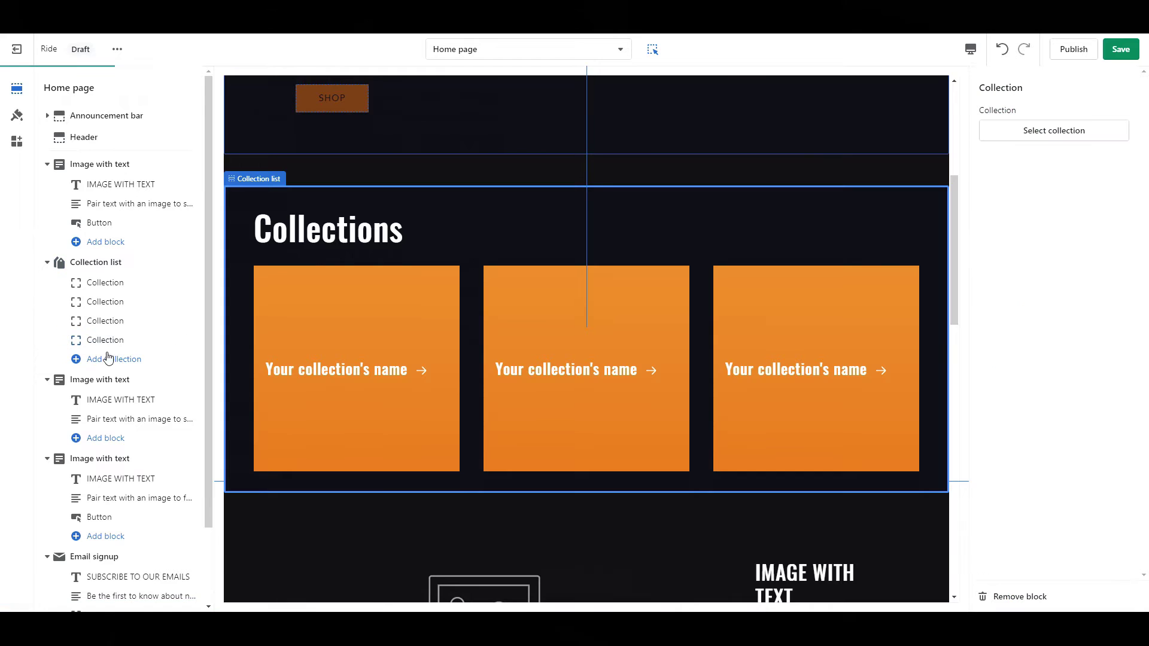
click(122, 268)
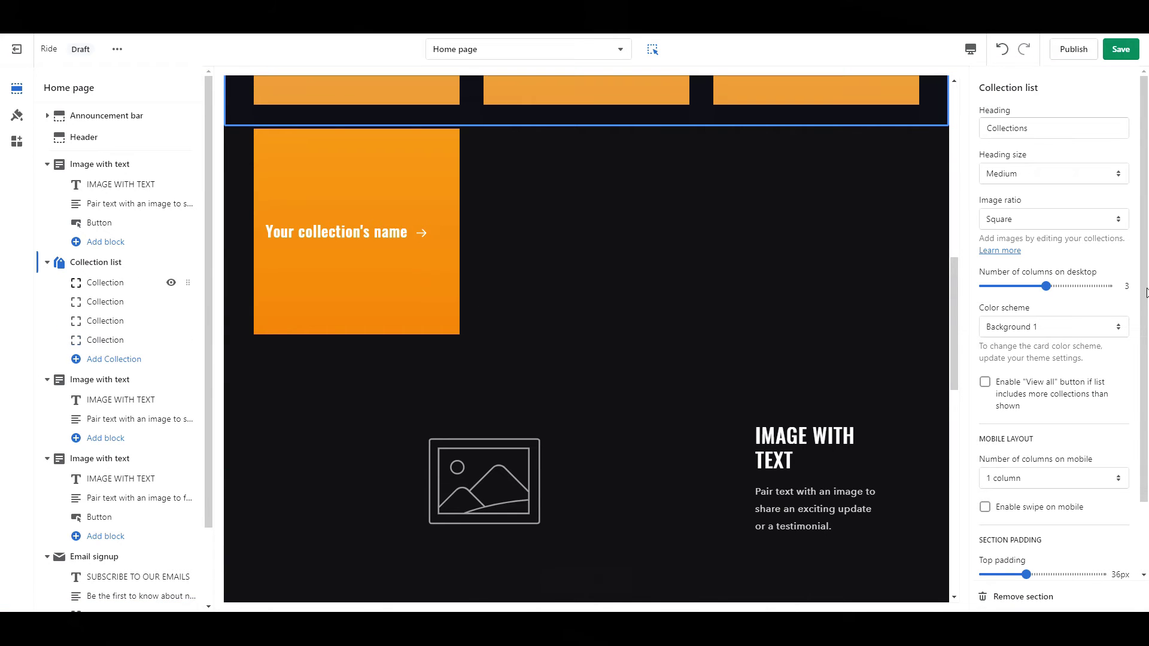
drag(1060, 288, 1076, 286)
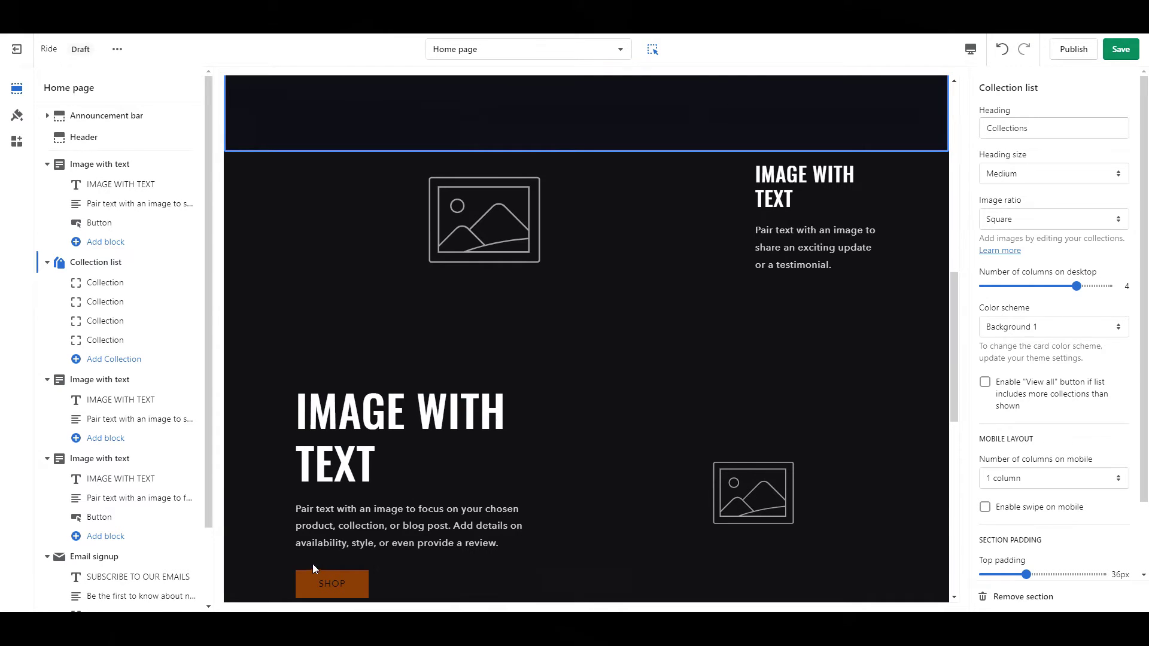
Add two Image with text sections below the Email signup section and save the theme changes.
scroll(210, 515, down, 2)
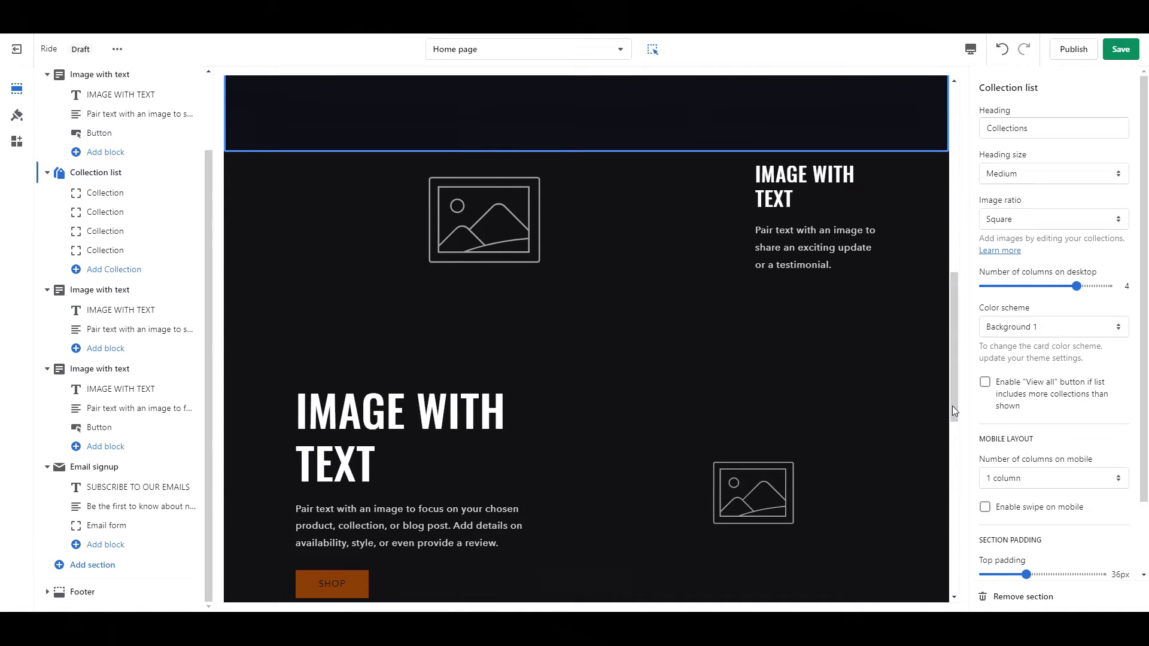
scroll(926, 427, down, 5)
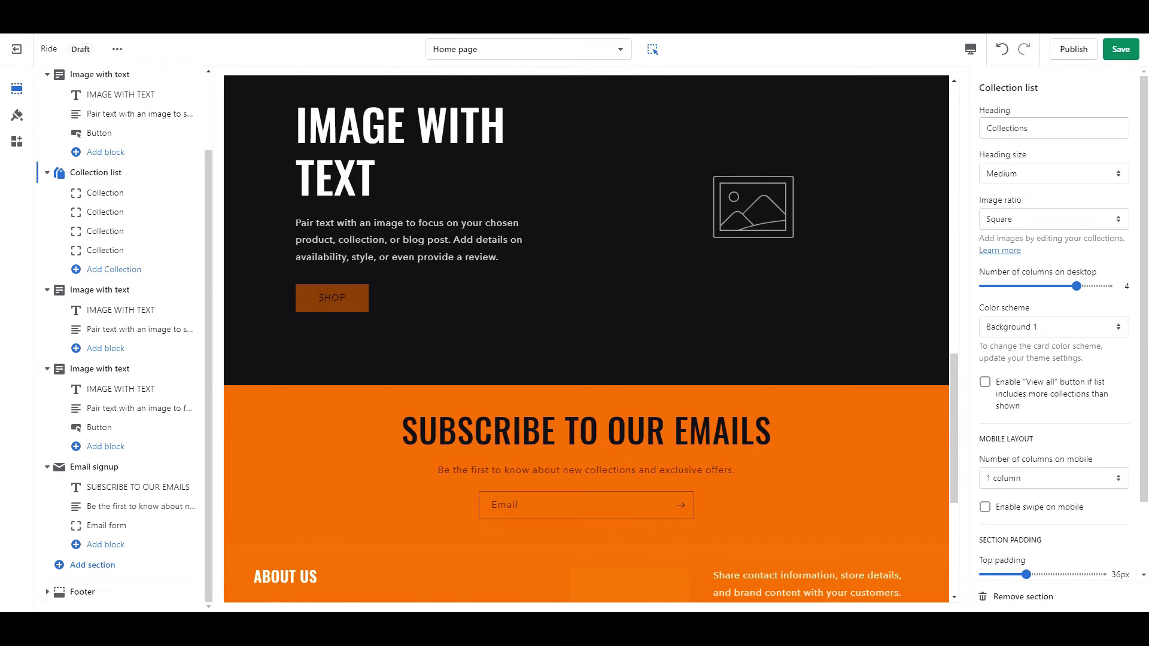
click(62, 565)
text(image)
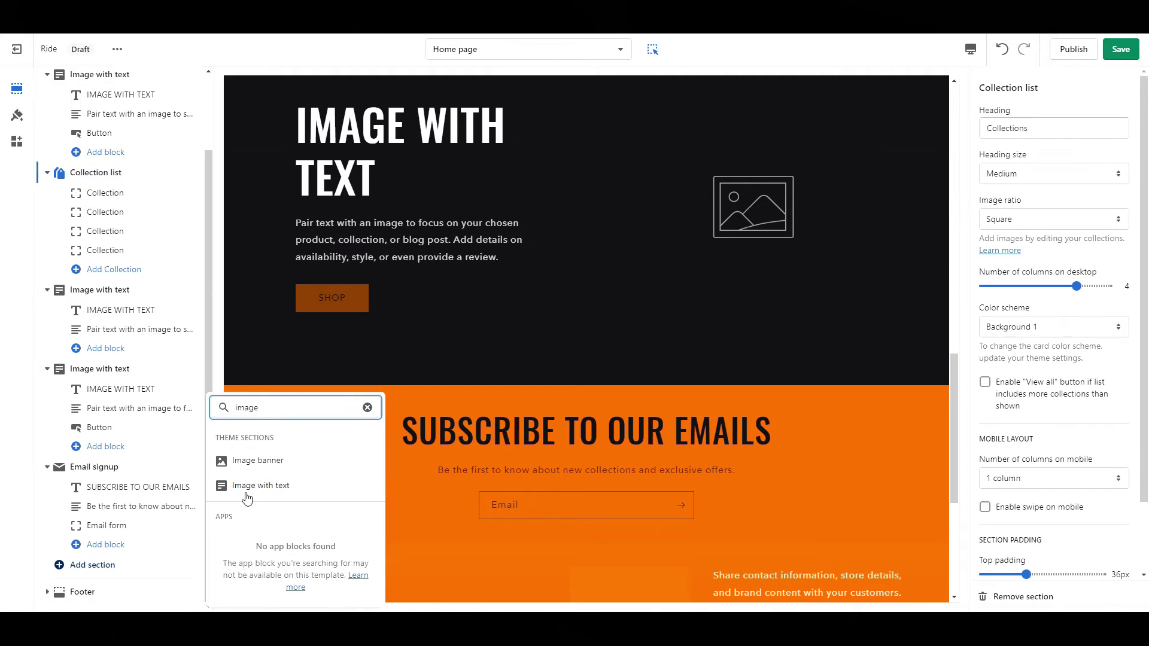
click(245, 492)
click(60, 567)
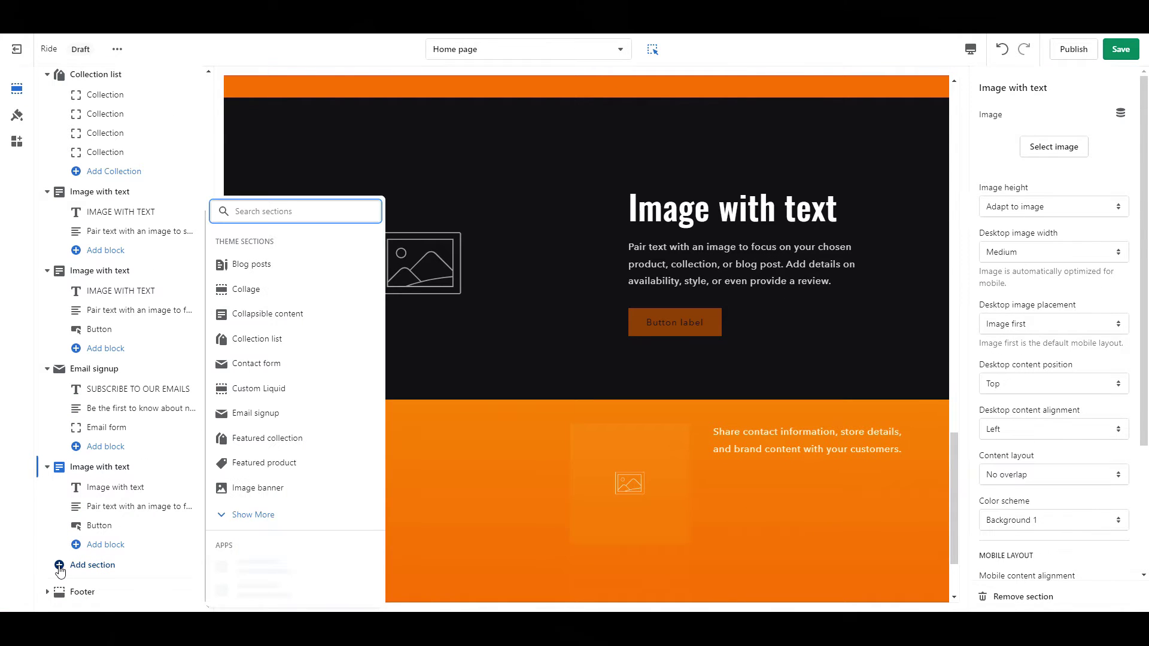
text(image)
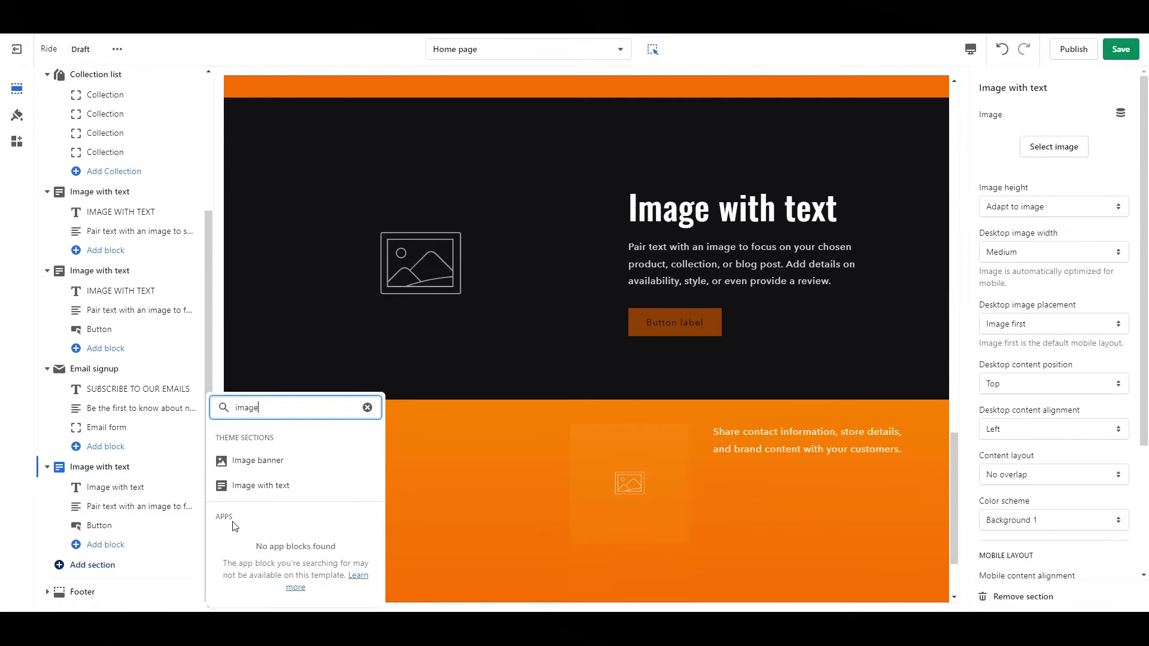
click(281, 484)
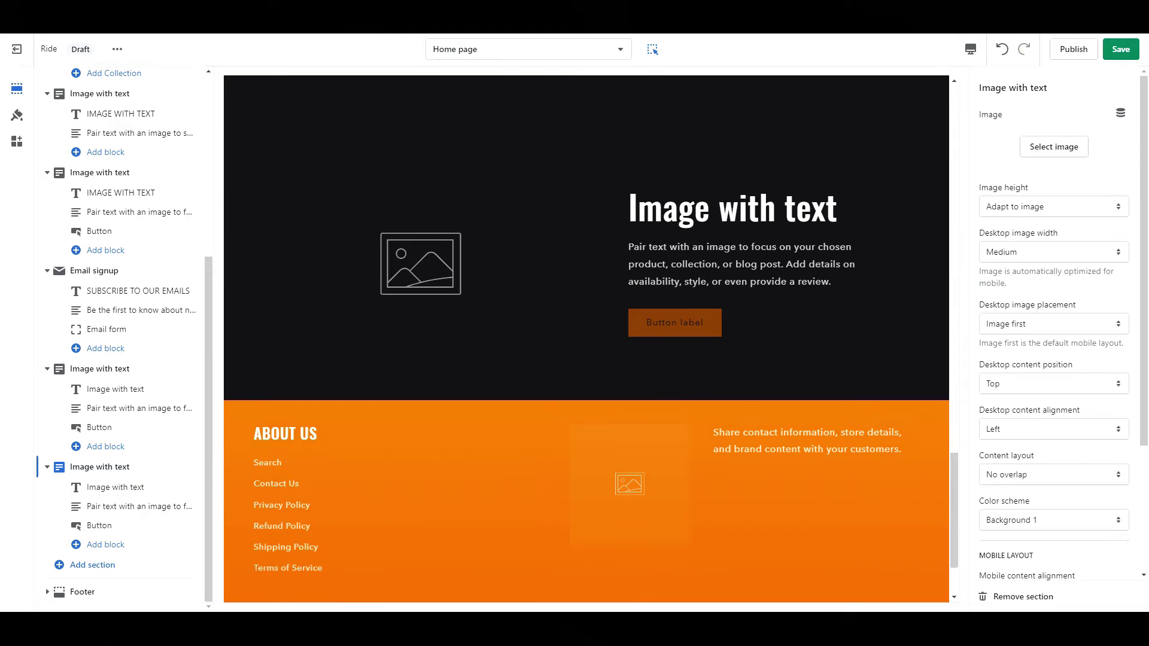
key(ctrl+s)
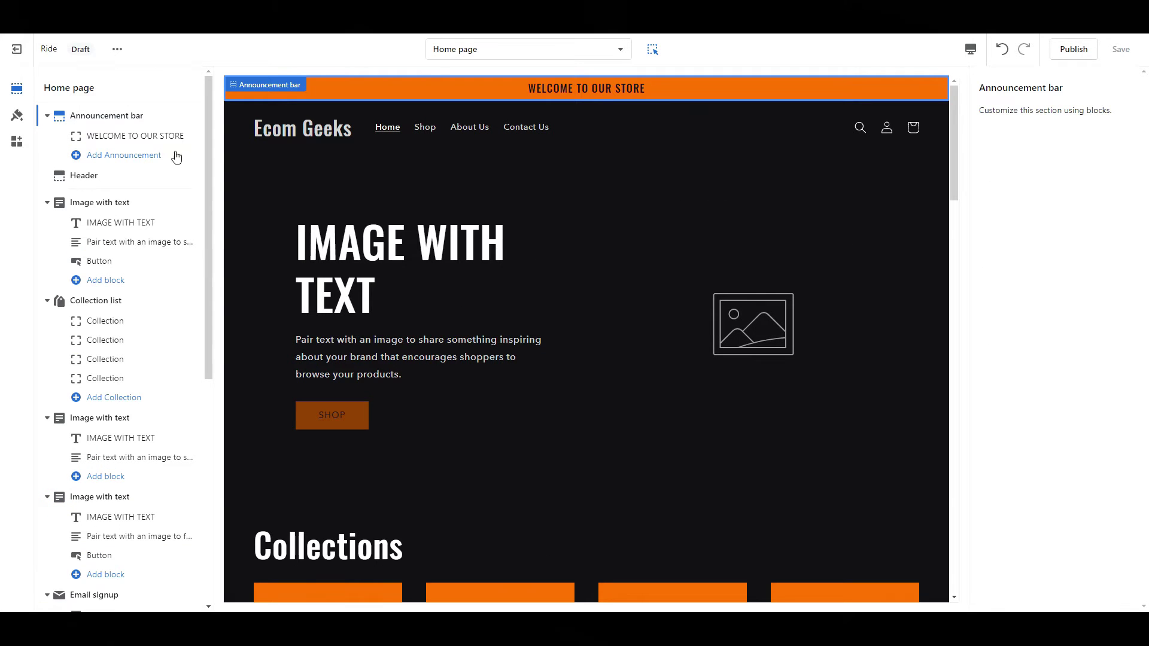
Set the color scheme of the WELCOME TO OUR STORE announcement to Background 2.
click(159, 136)
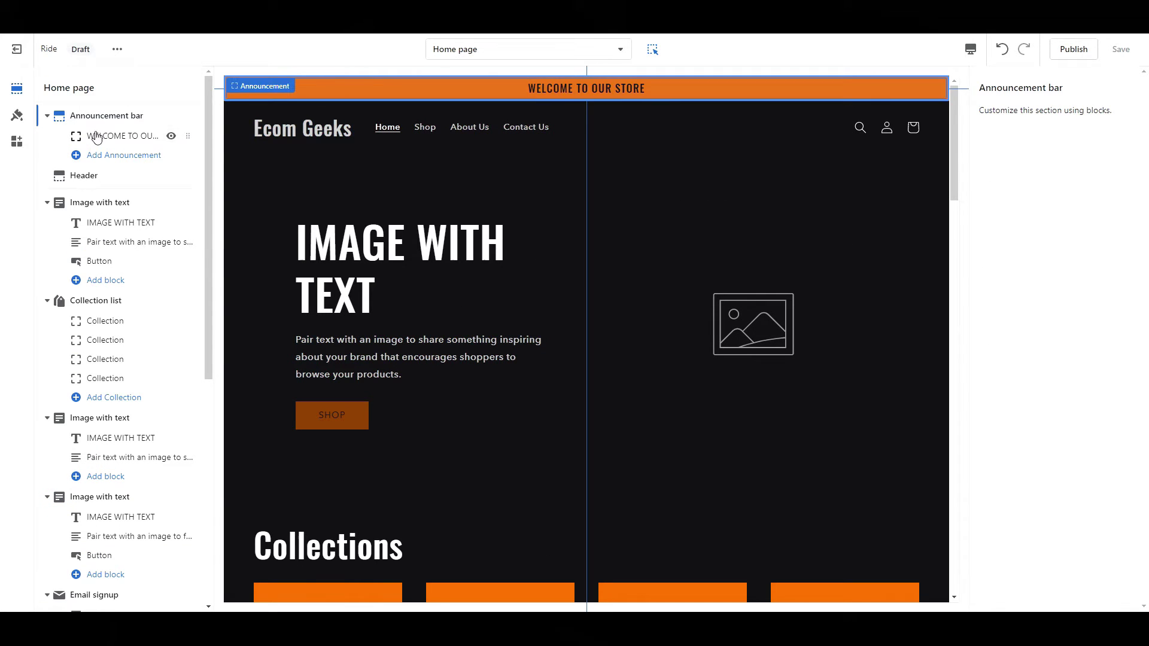
click(1039, 219)
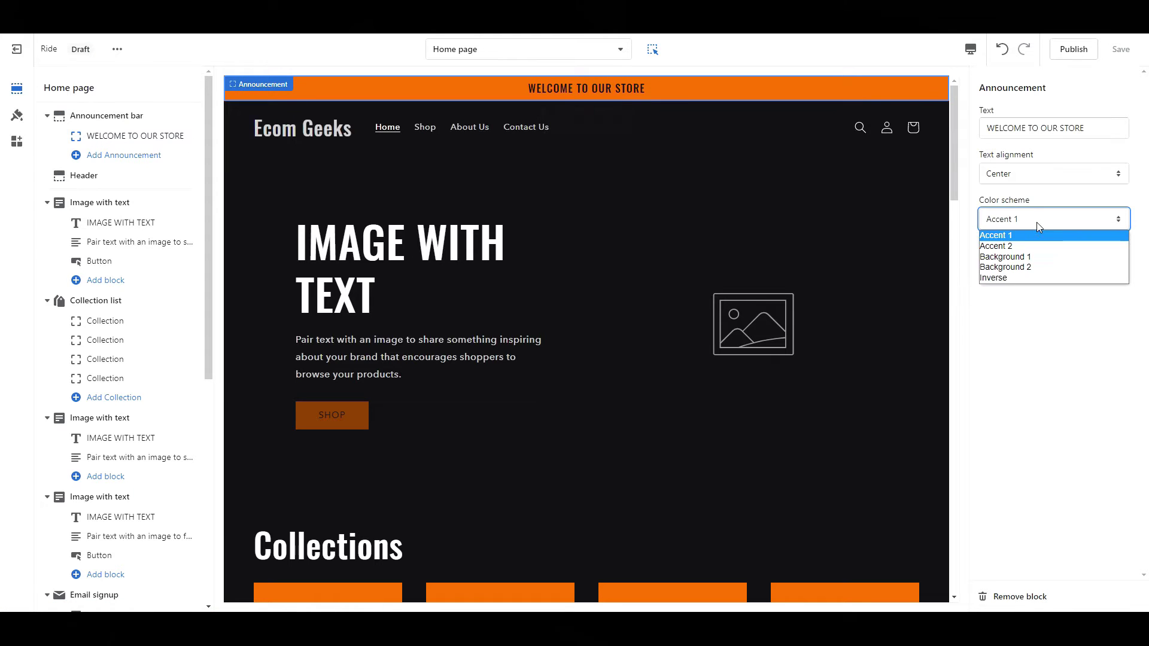
click(1030, 267)
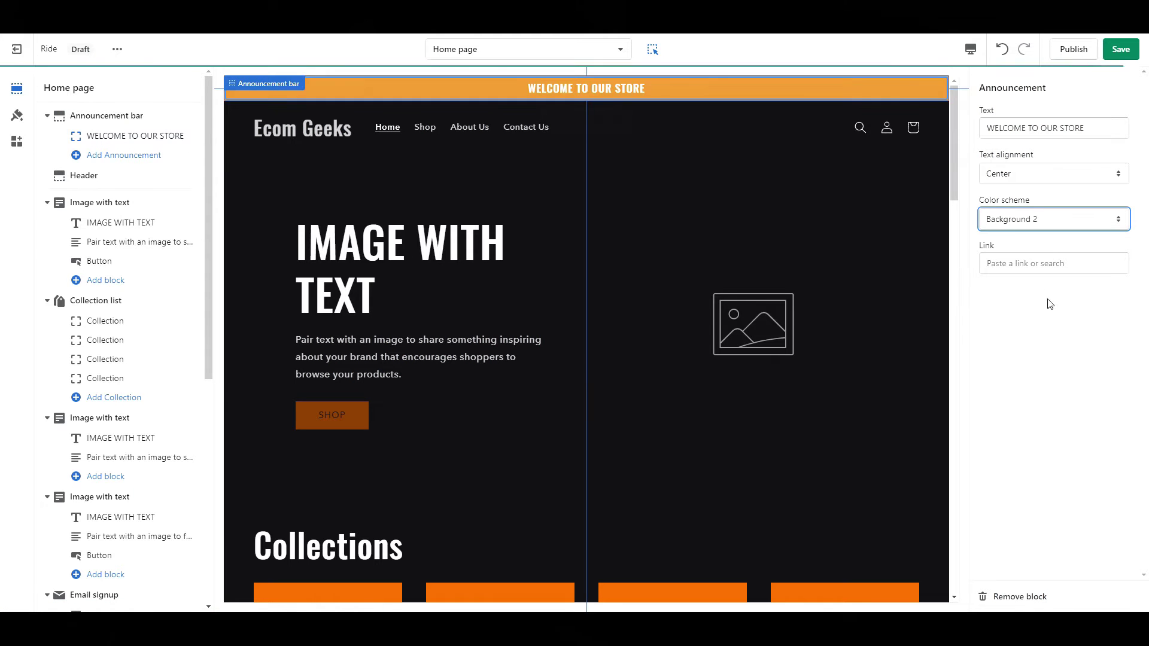
Set the color scheme of the first Image with text section to Background 2.
click(117, 204)
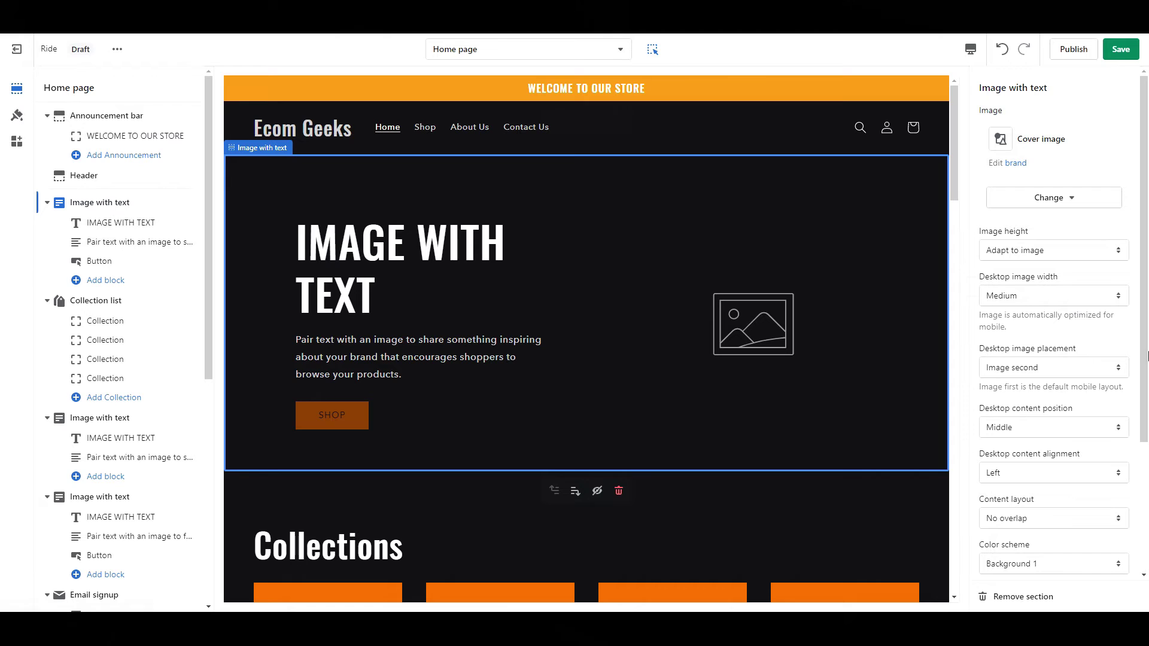
drag(1148, 353, 1148, 497)
click(1066, 386)
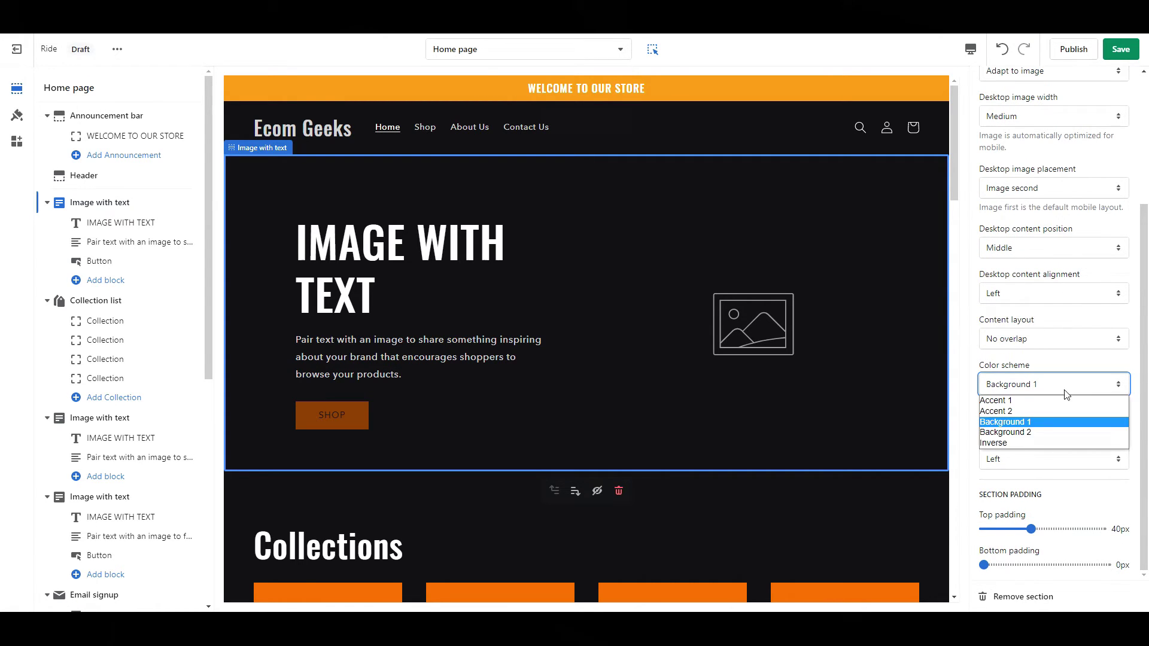
click(1043, 434)
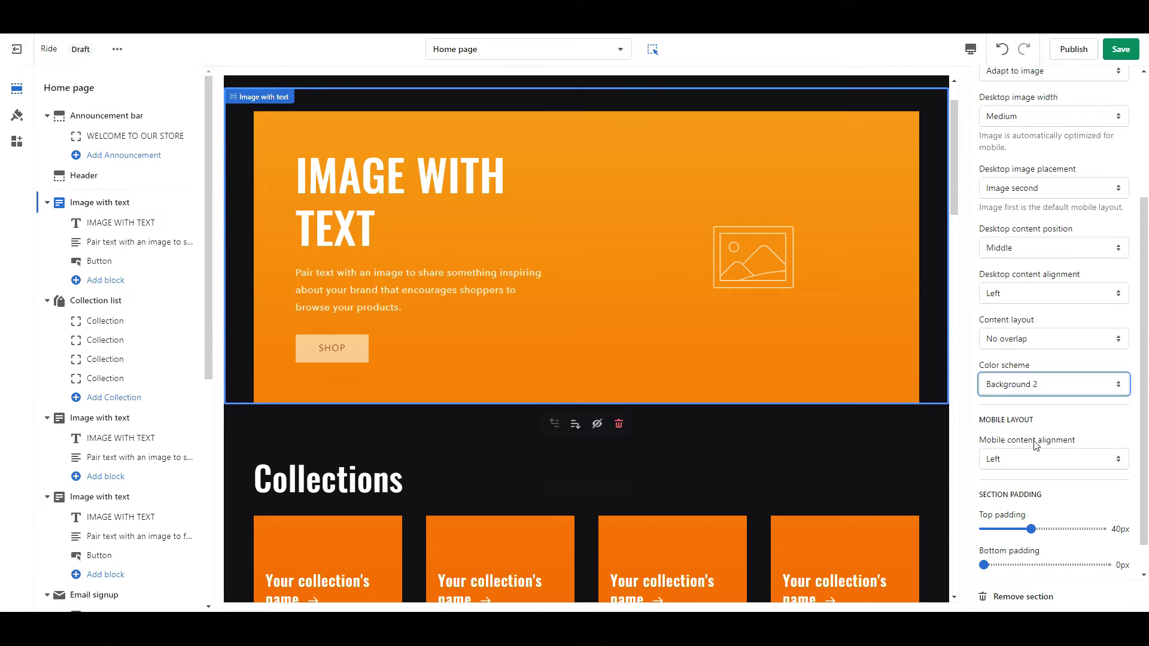
Clear the heading of the Collection list section.
click(91, 302)
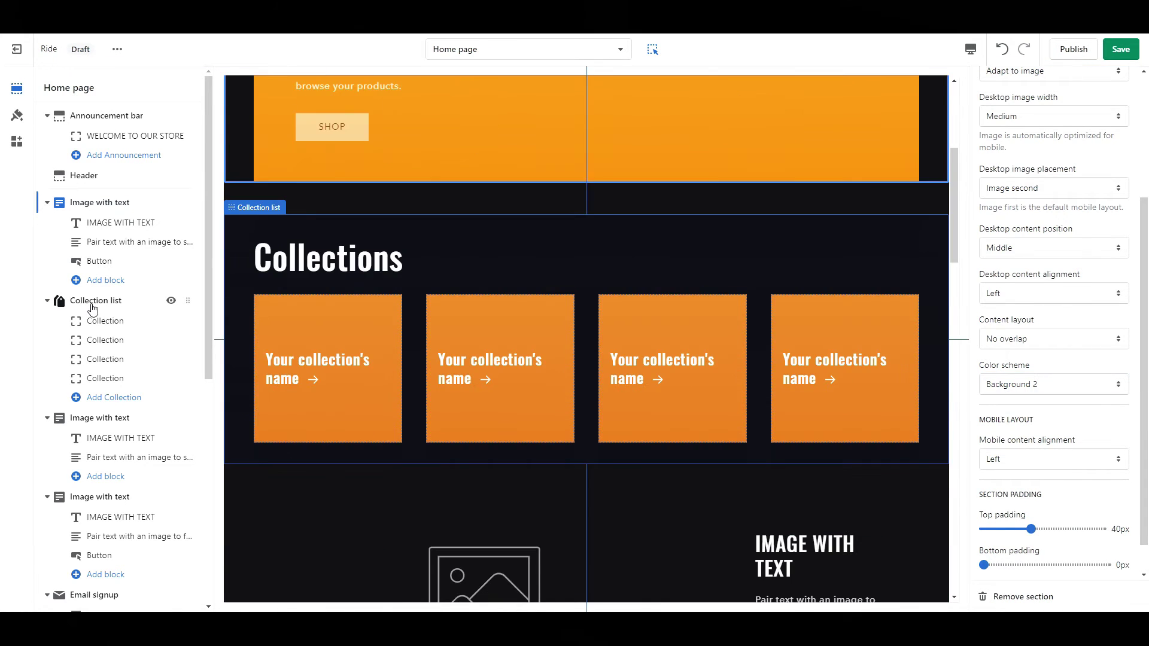
scroll(1148, 137, up, 2)
double_click(1012, 121)
key(BackSpace)
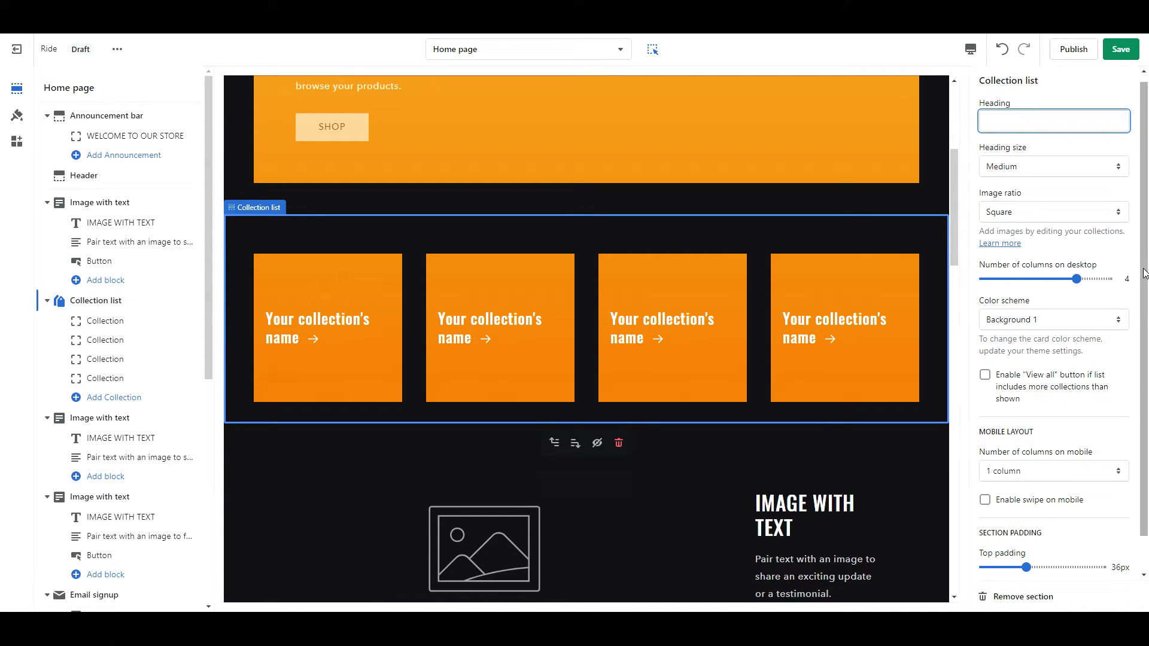
Set the Collection list to 2 columns on mobile, with 20px top padding and 16px bottom padding.
scroll(1146, 264, down, 2)
click(1031, 395)
click(1031, 419)
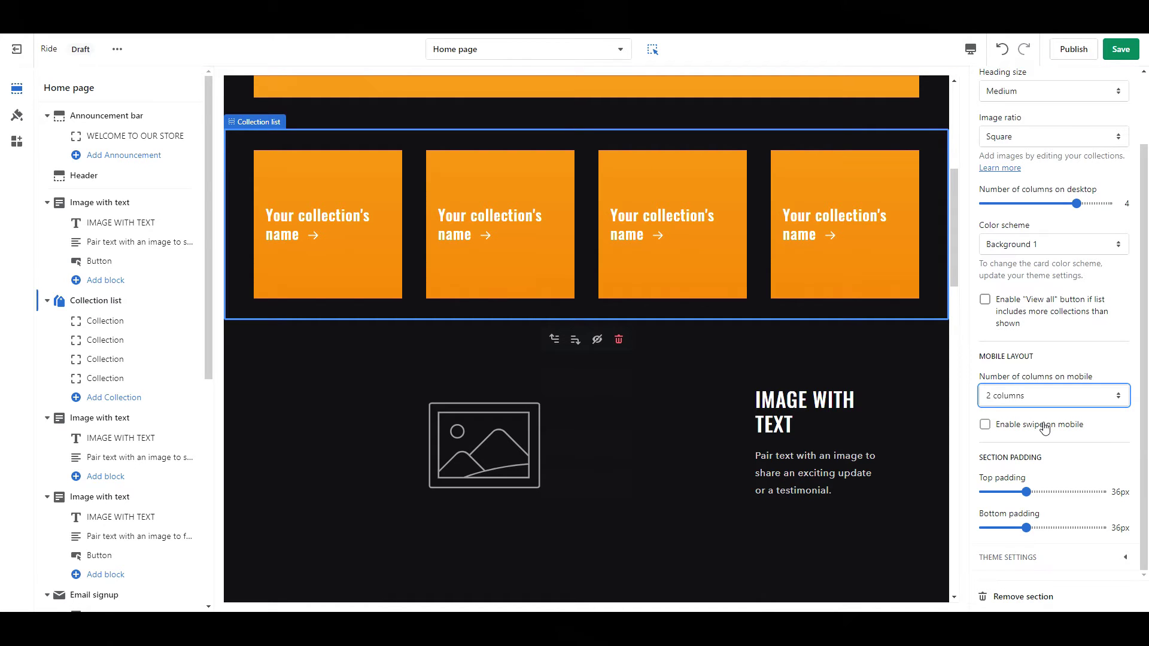
drag(1027, 492, 1003, 530)
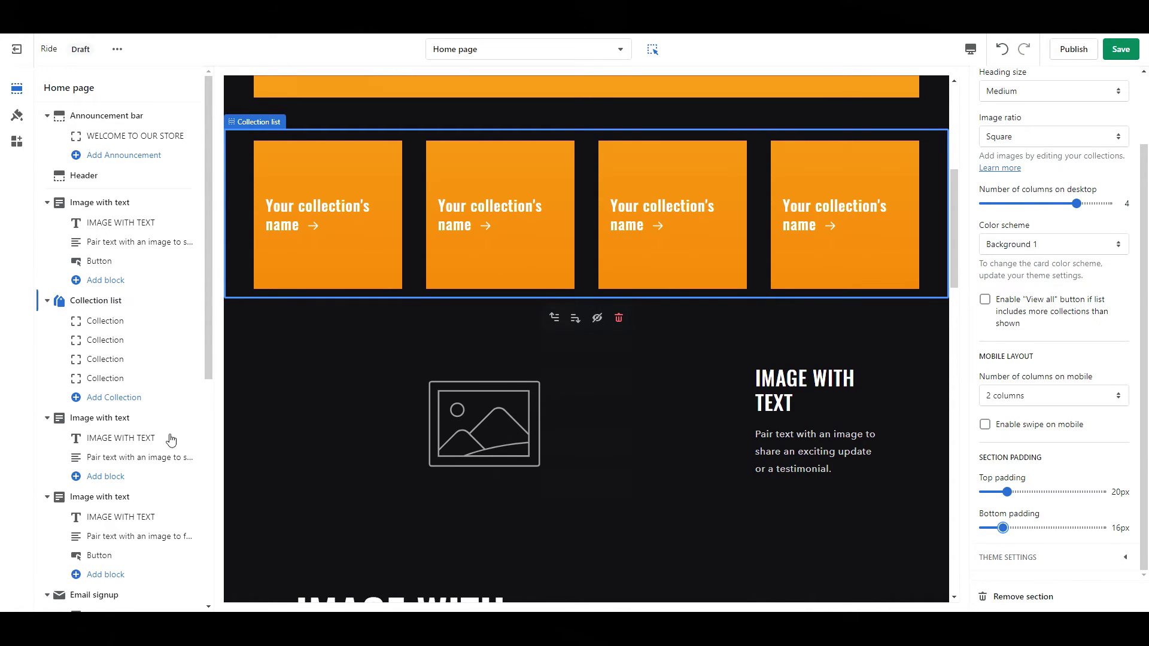
Set the desktop image width of the Image with text section just below the Collection list to Small.
click(108, 426)
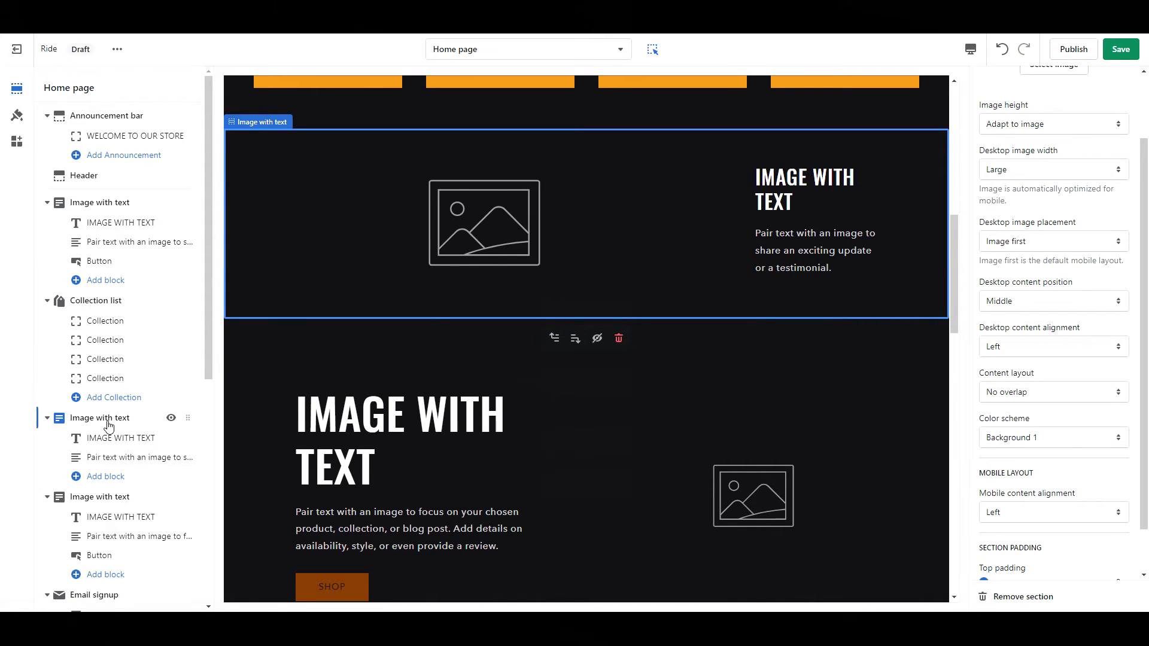
click(1048, 169)
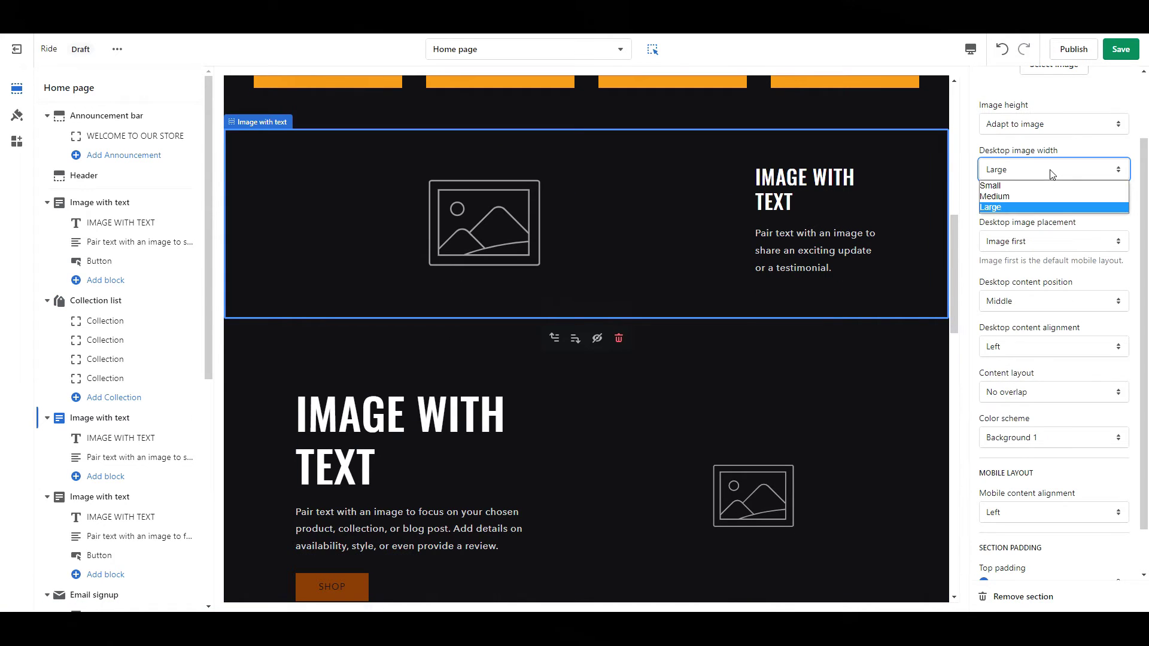
click(1037, 183)
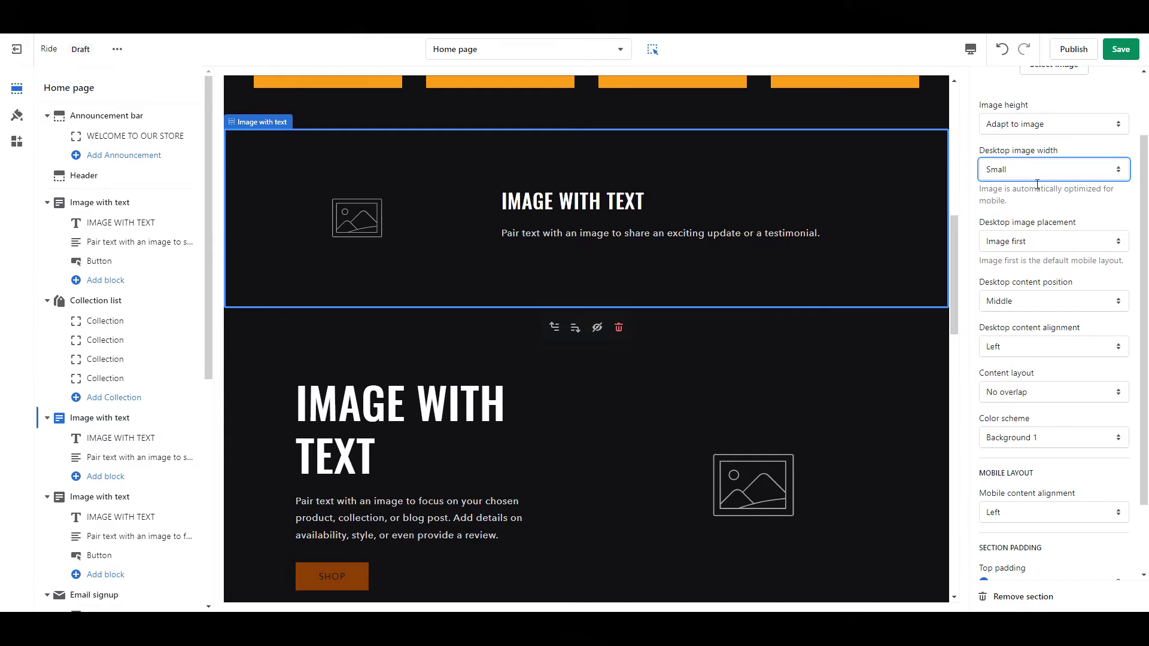
Give the Image with text section just above Email signup a Small desktop image width and 20px bottom padding.
click(117, 499)
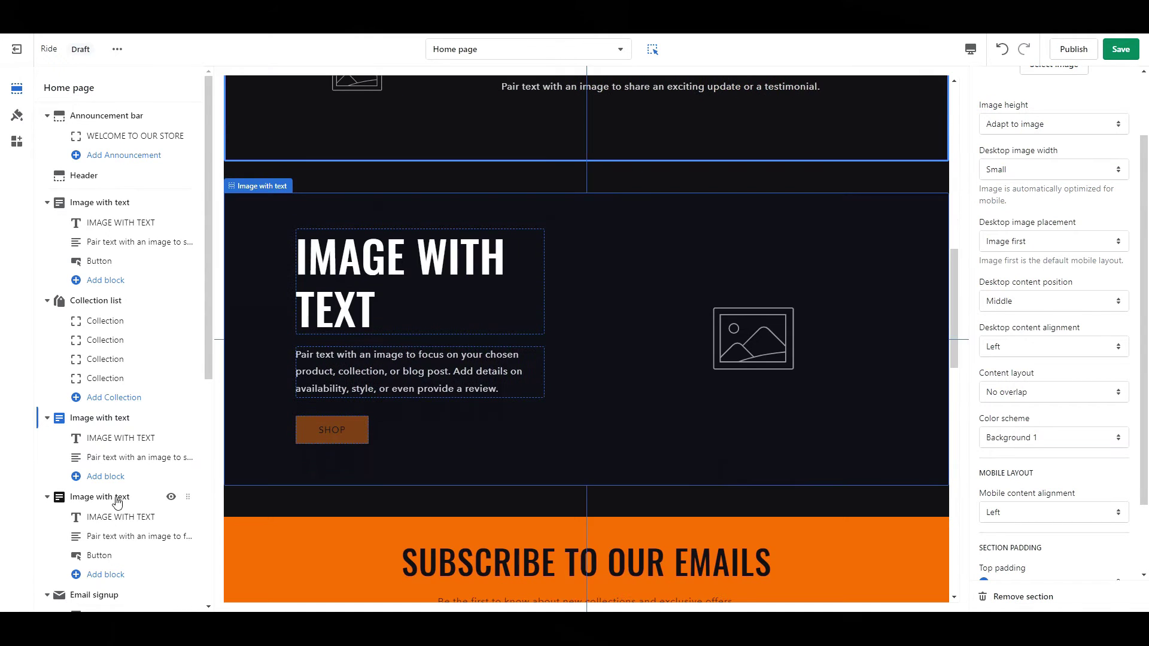
click(1036, 171)
click(1022, 187)
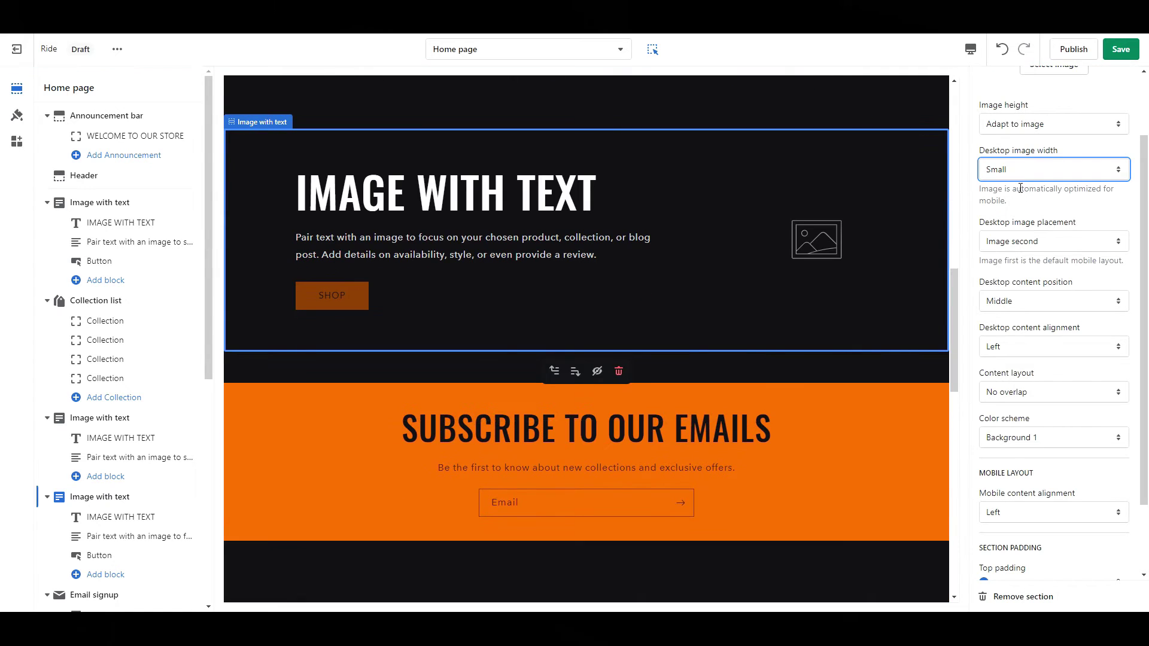
drag(1145, 299, 1144, 364)
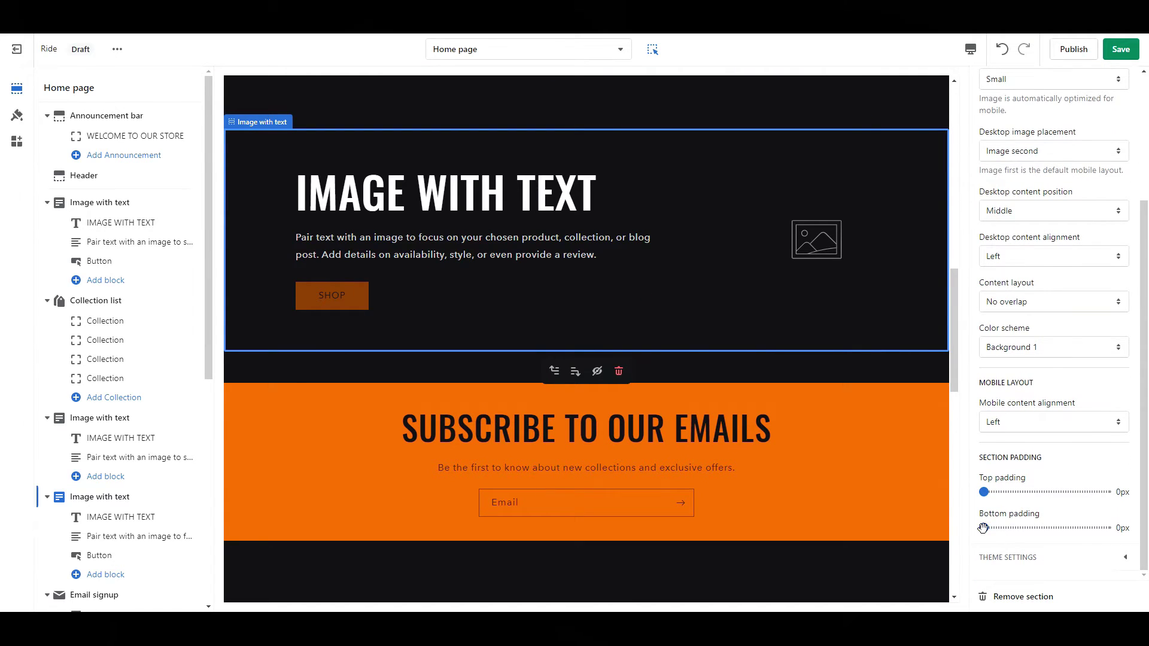
drag(997, 528, 1008, 528)
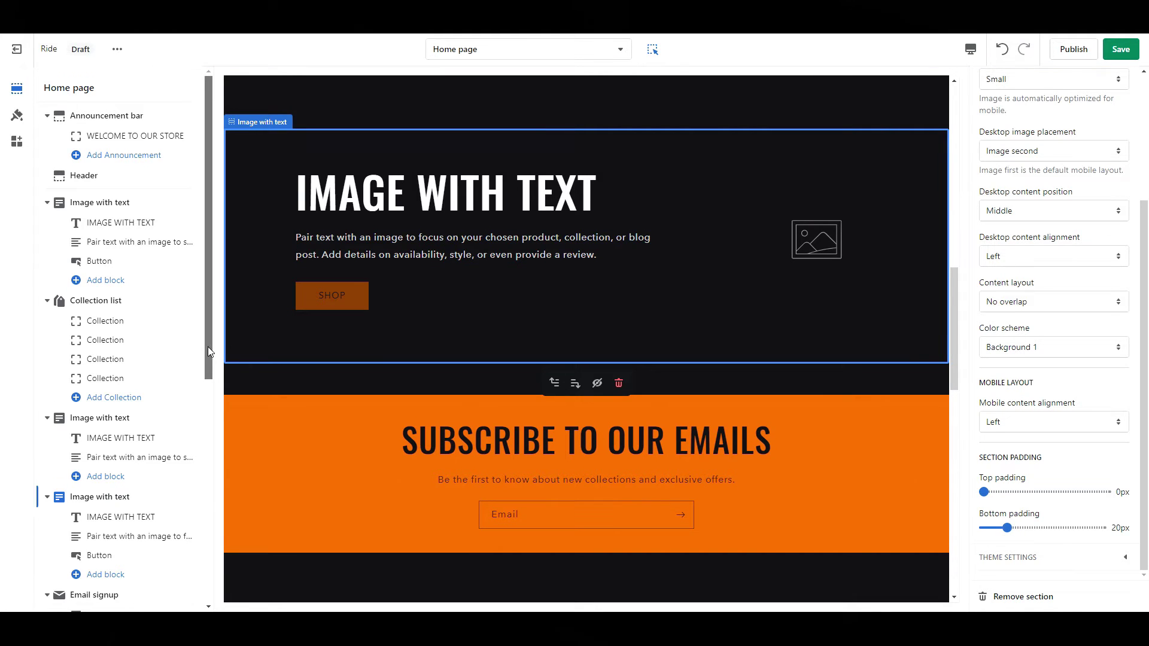
Set the color scheme of the Email signup section to Background 2.
scroll(208, 352, down, 4)
click(98, 364)
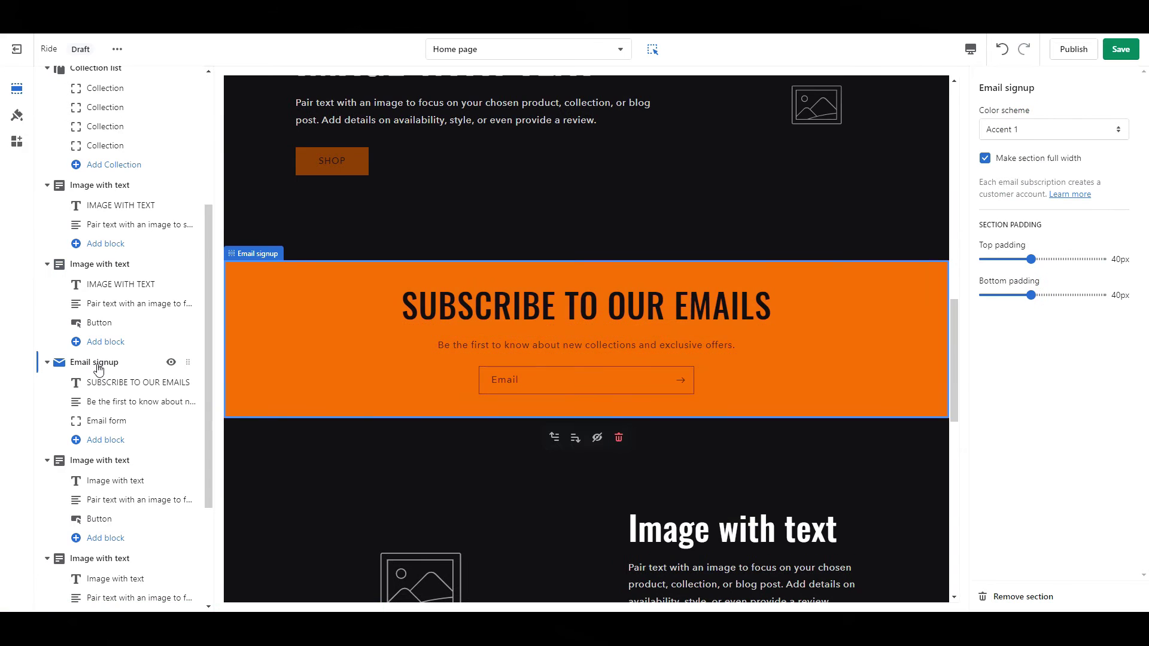
click(1052, 138)
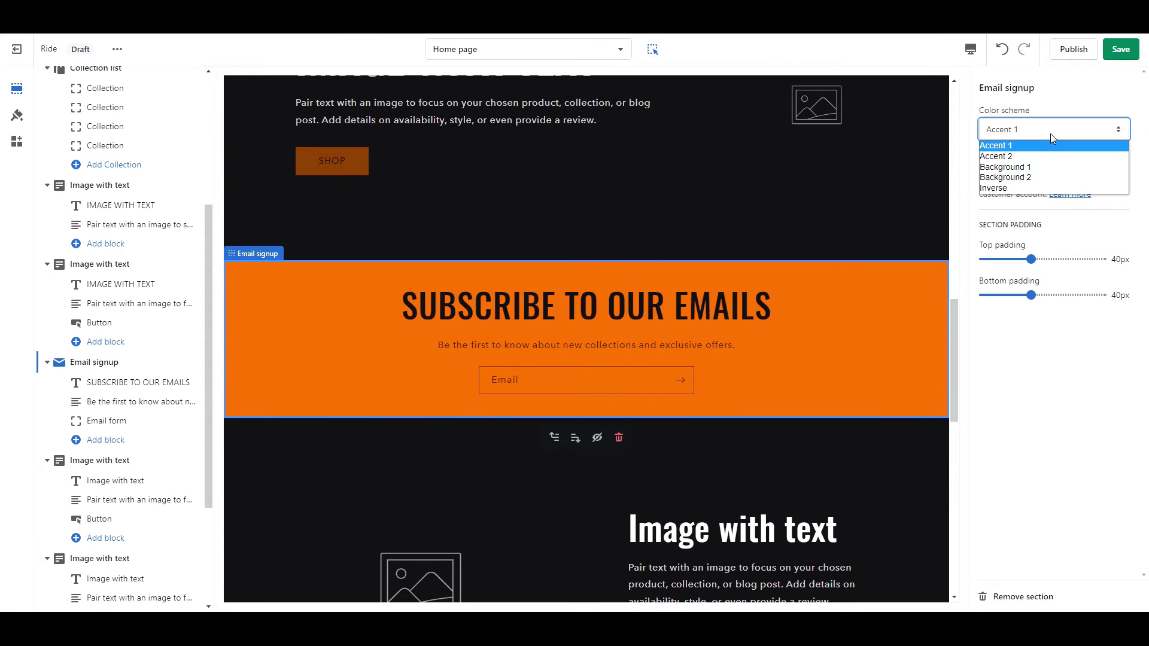
click(1031, 179)
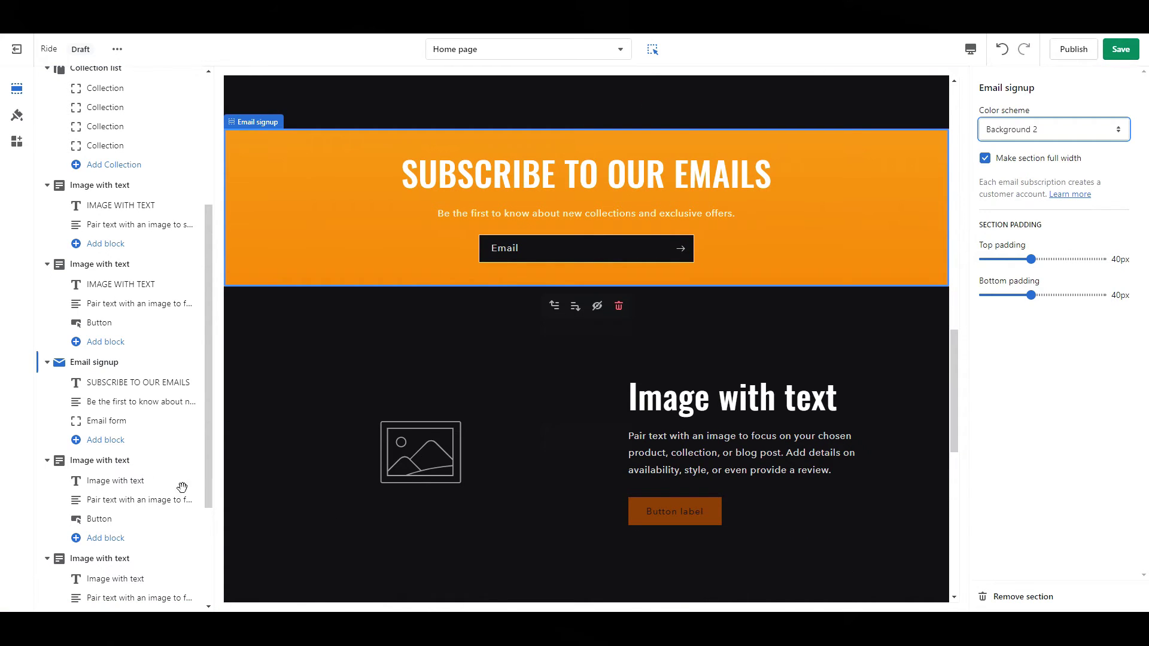
Give the Image with text section just below Email signup a Small desktop image width, 16px top padding and 0px bottom padding.
click(120, 469)
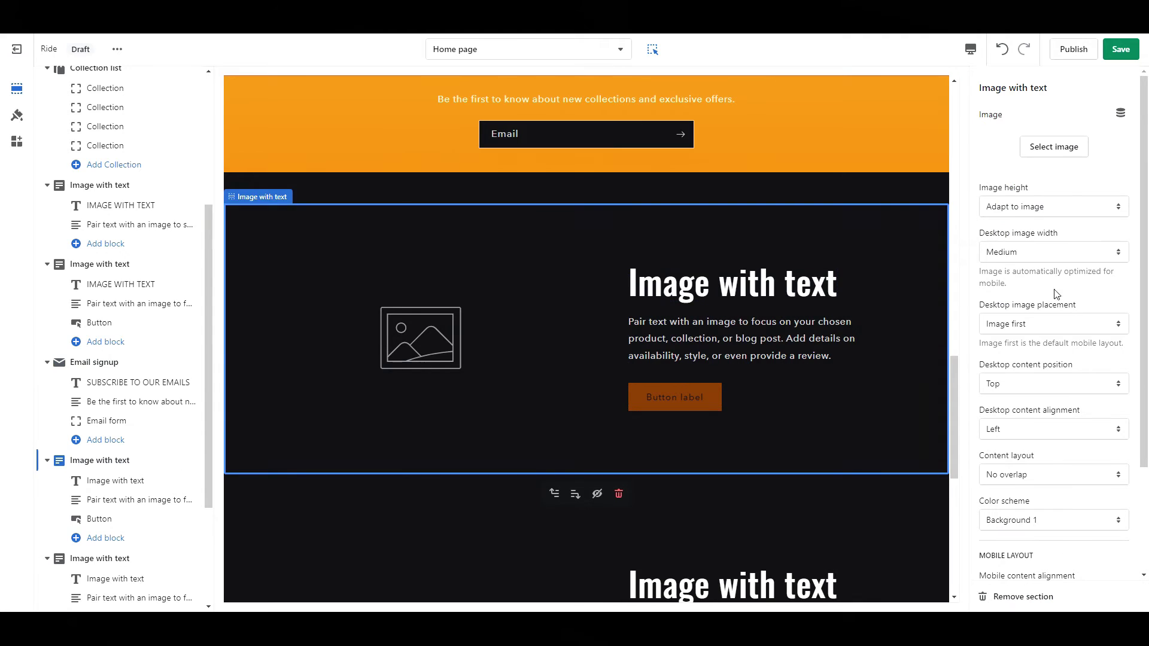
click(1075, 258)
click(1059, 271)
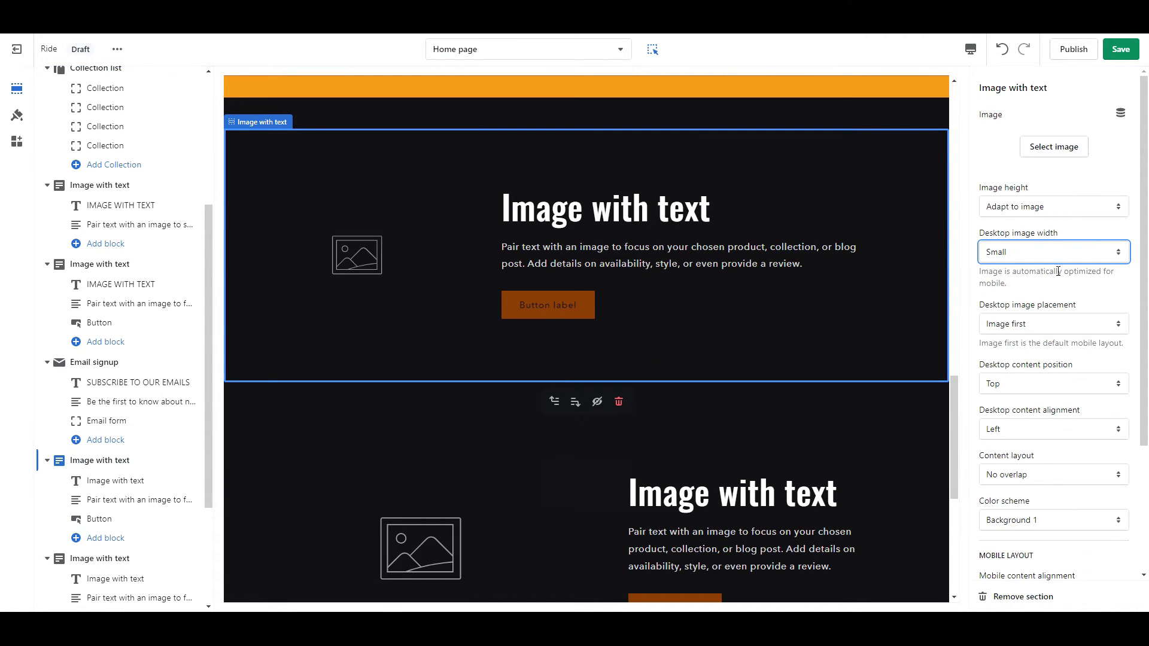
drag(1144, 335, 1144, 459)
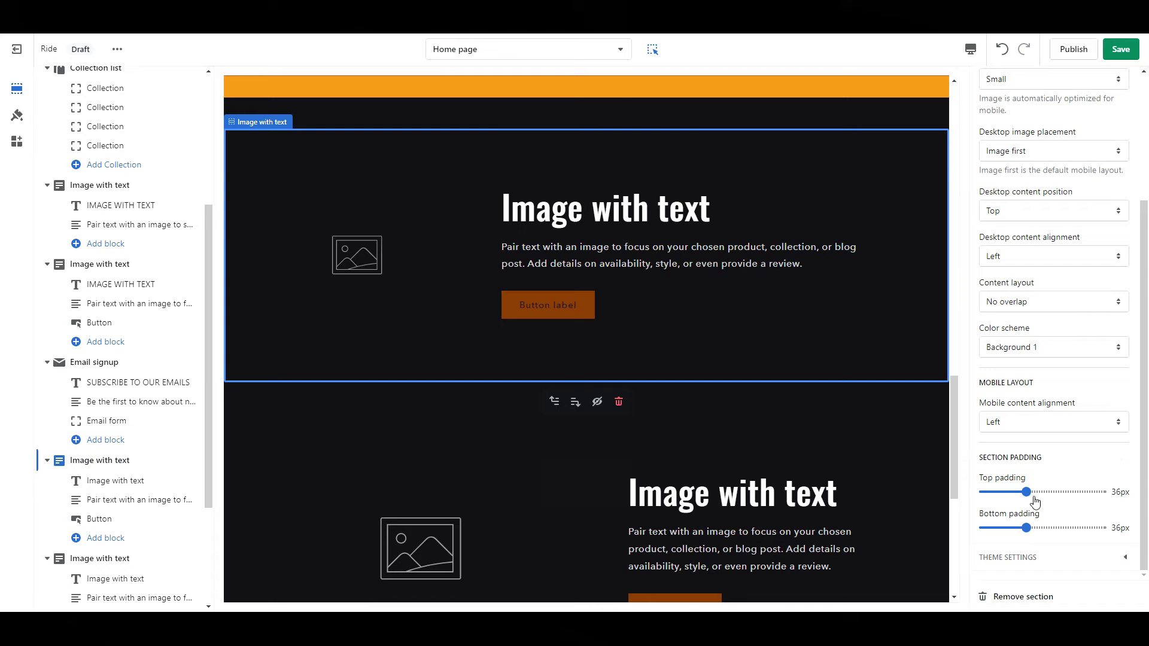
drag(1006, 493, 1003, 492)
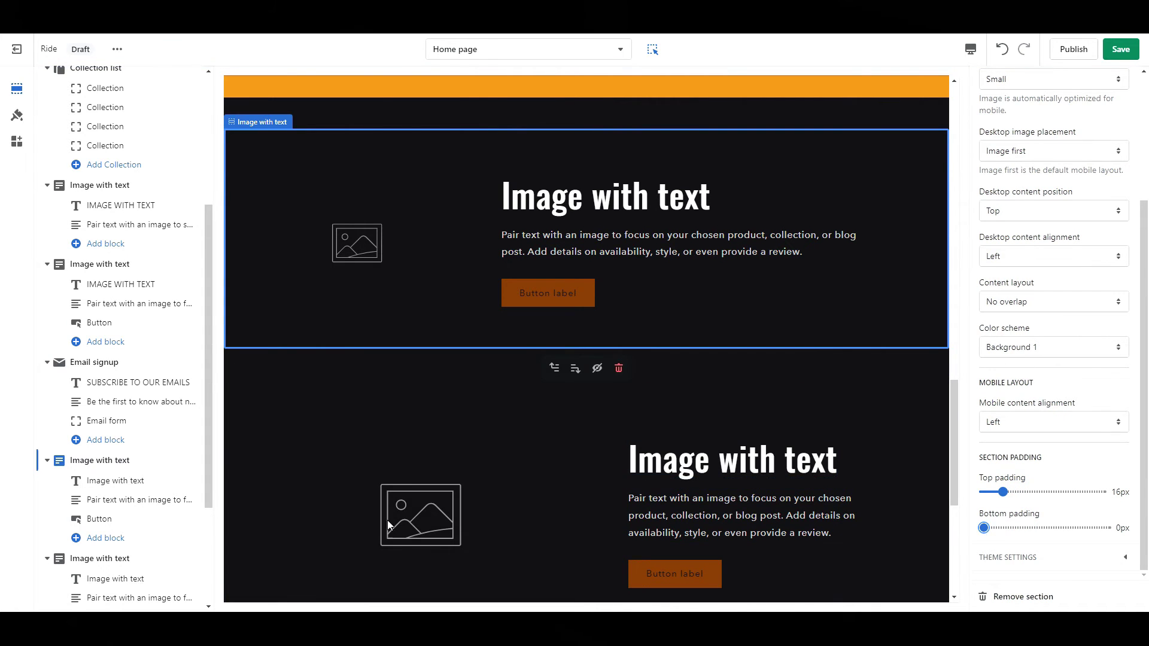
Set the last Image with text section, just above the footer, to a Small desktop image width and Image second placement.
click(76, 562)
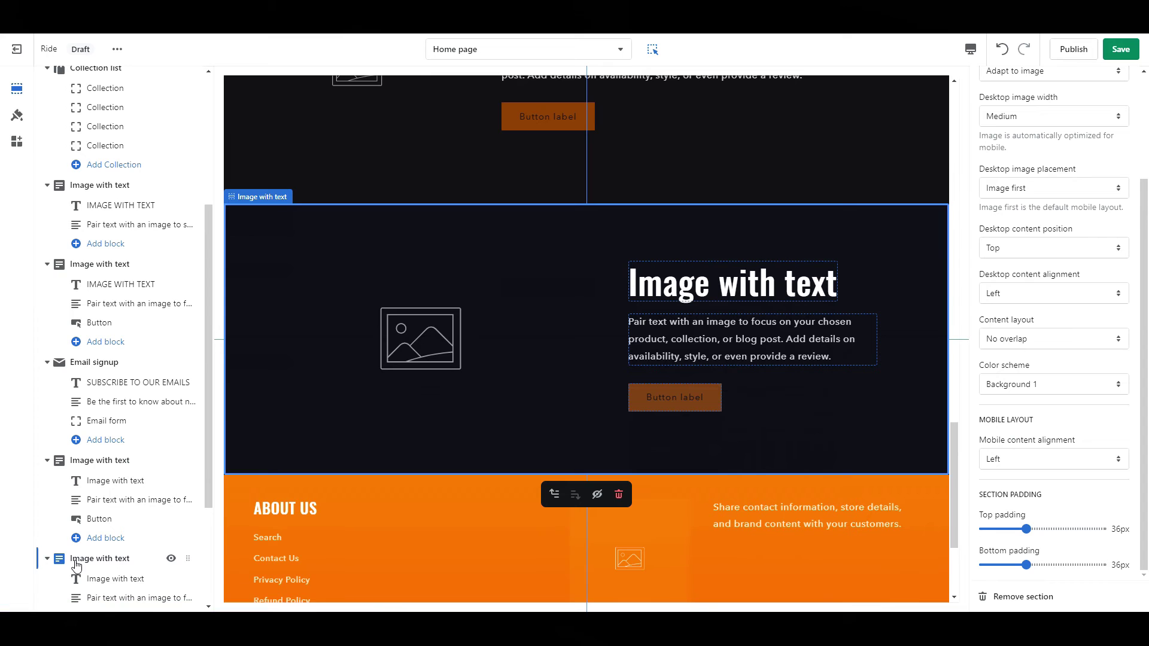
click(1058, 117)
click(1029, 132)
click(1020, 188)
click(1015, 213)
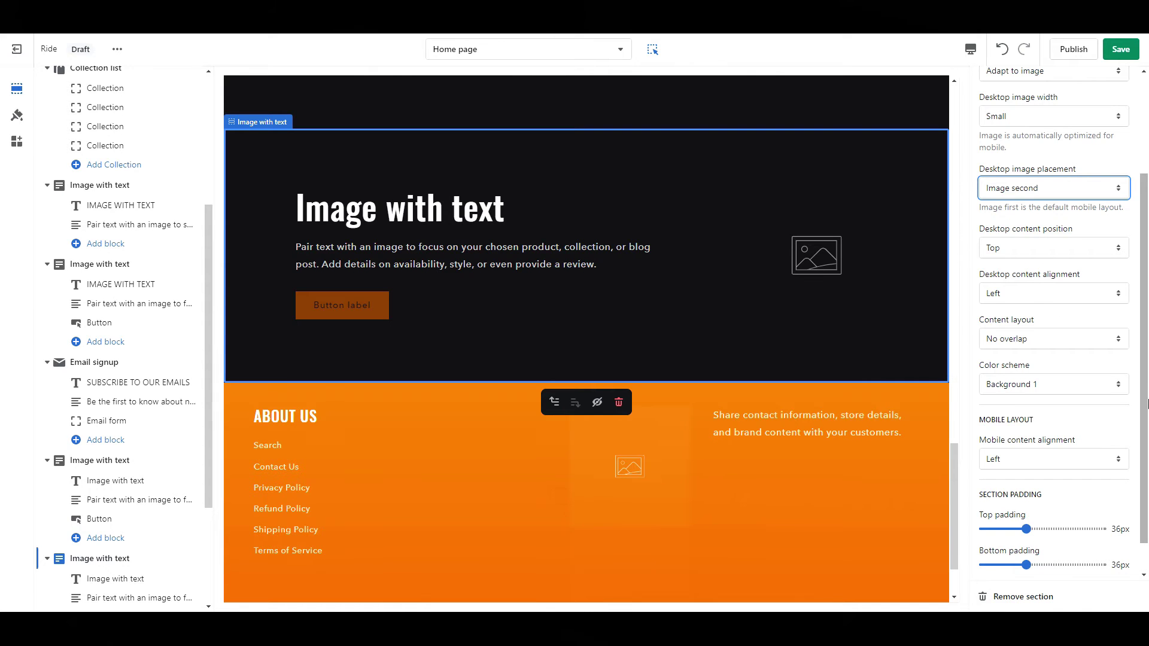
Set the heading size to Large in the Image with text section just below the Collection list.
click(105, 143)
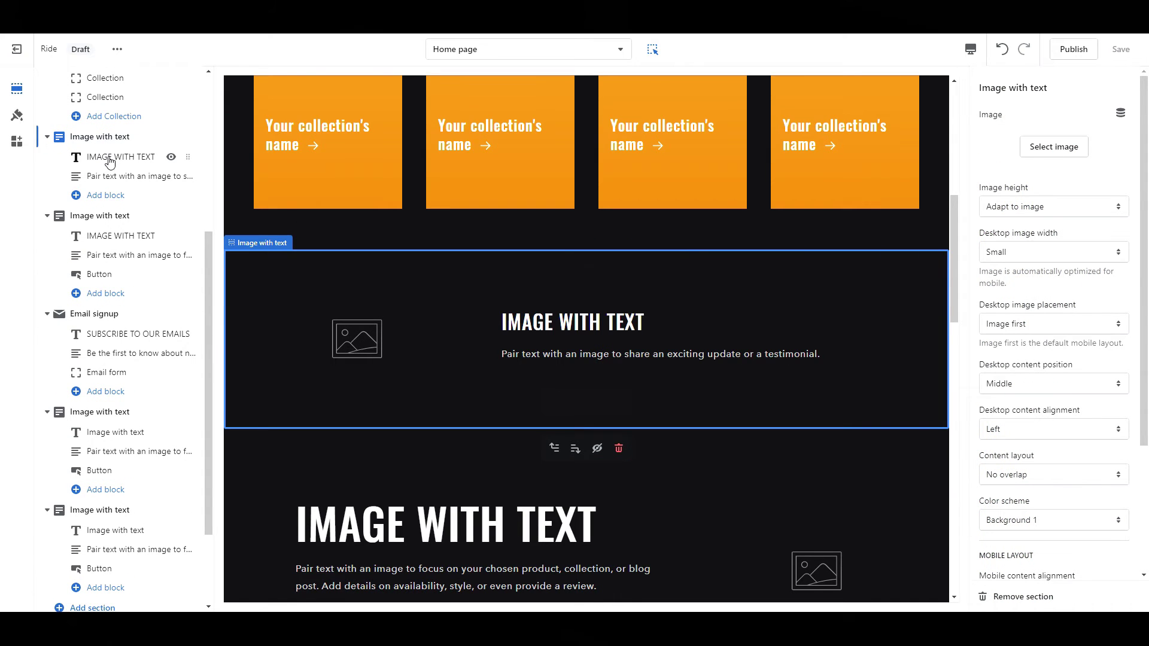
click(109, 158)
click(1098, 175)
click(1029, 210)
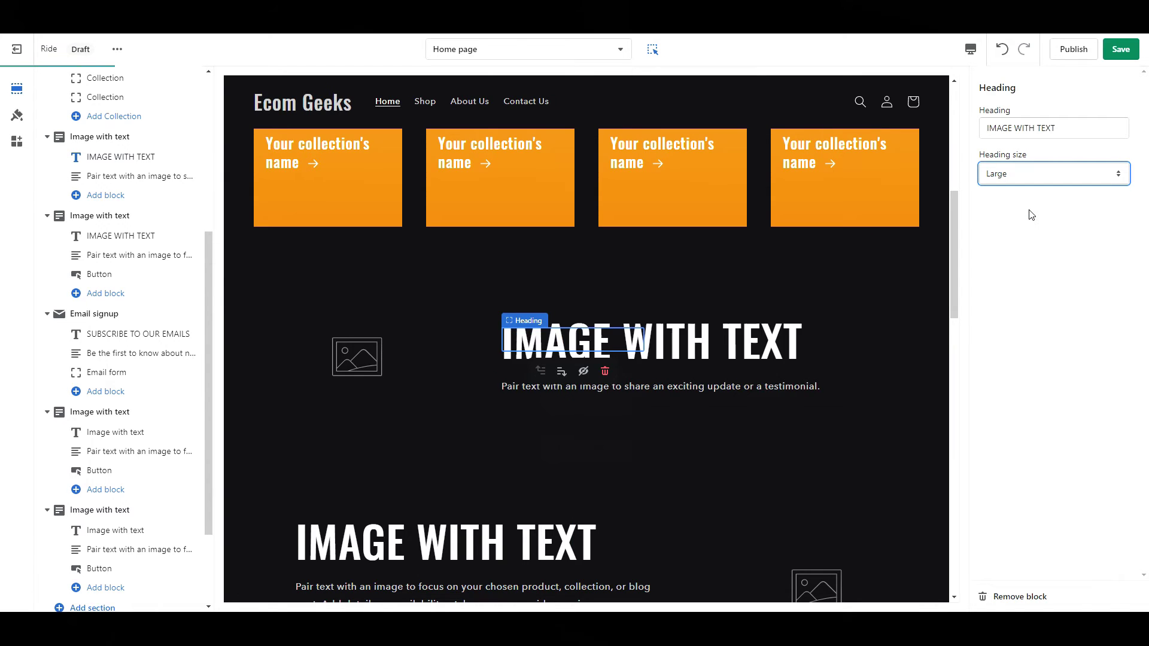
key(ctrl+z)
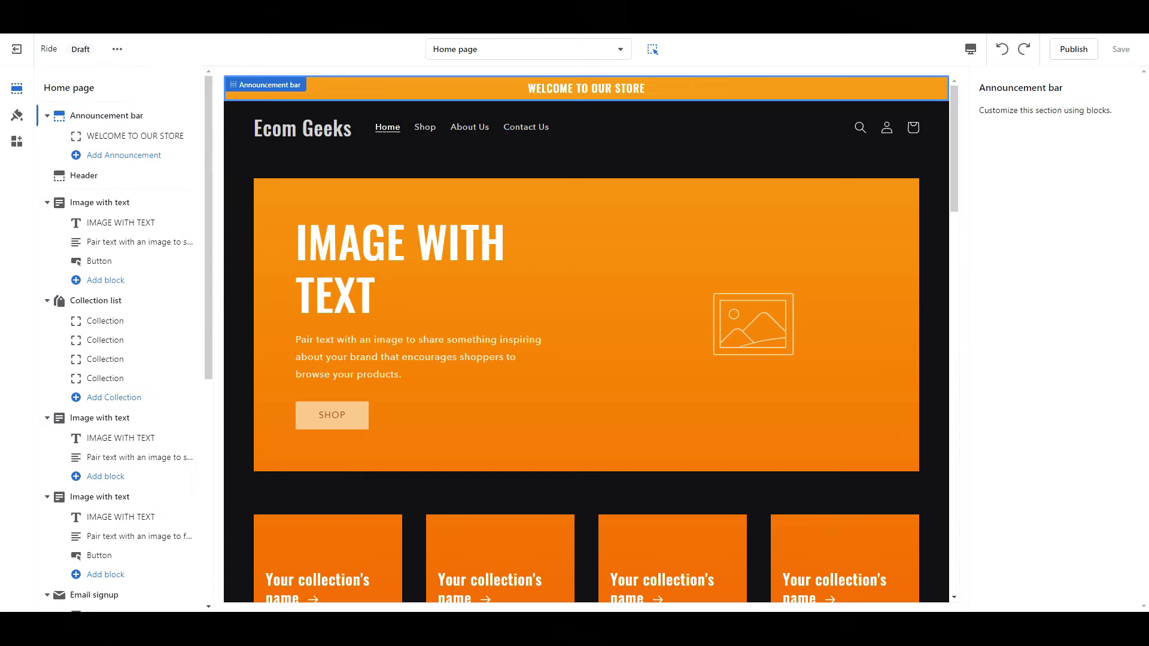
Change the announcement bar text to "25%-40% OFF ENTIRE STORE! FREE SHIPPING!".
click(535, 89)
text(25%-40% OFF ENTIRE STORE! FREE)
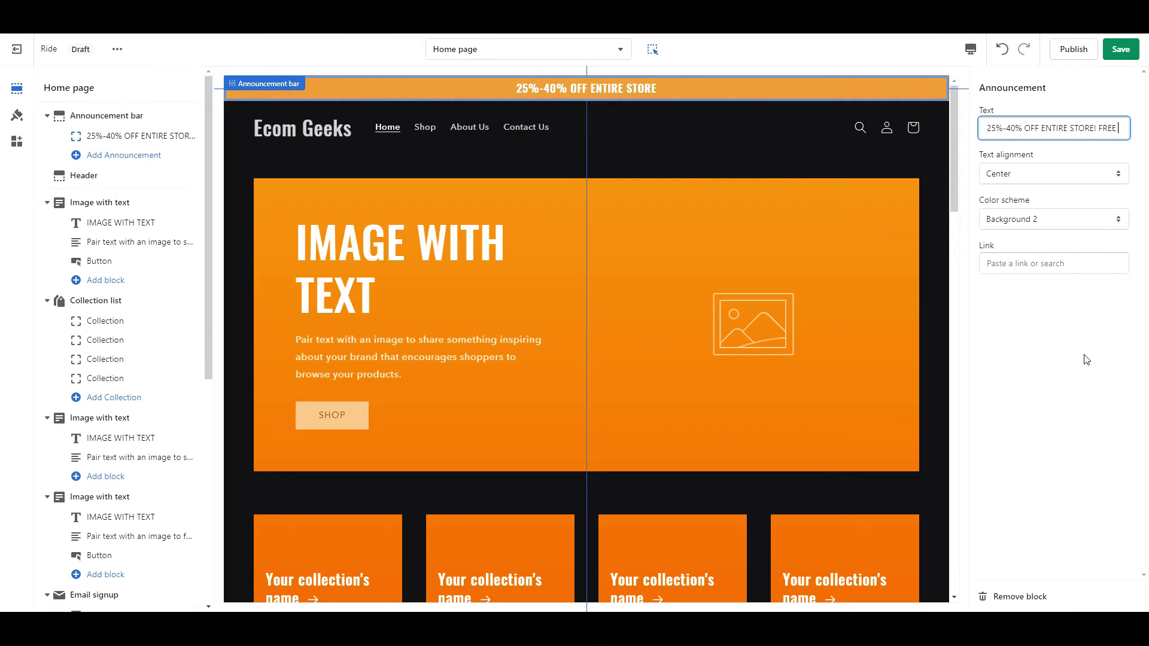
text(!)
Replace the header's default logo with the orange Viral Finds image and widen it to about 190px.
click(114, 179)
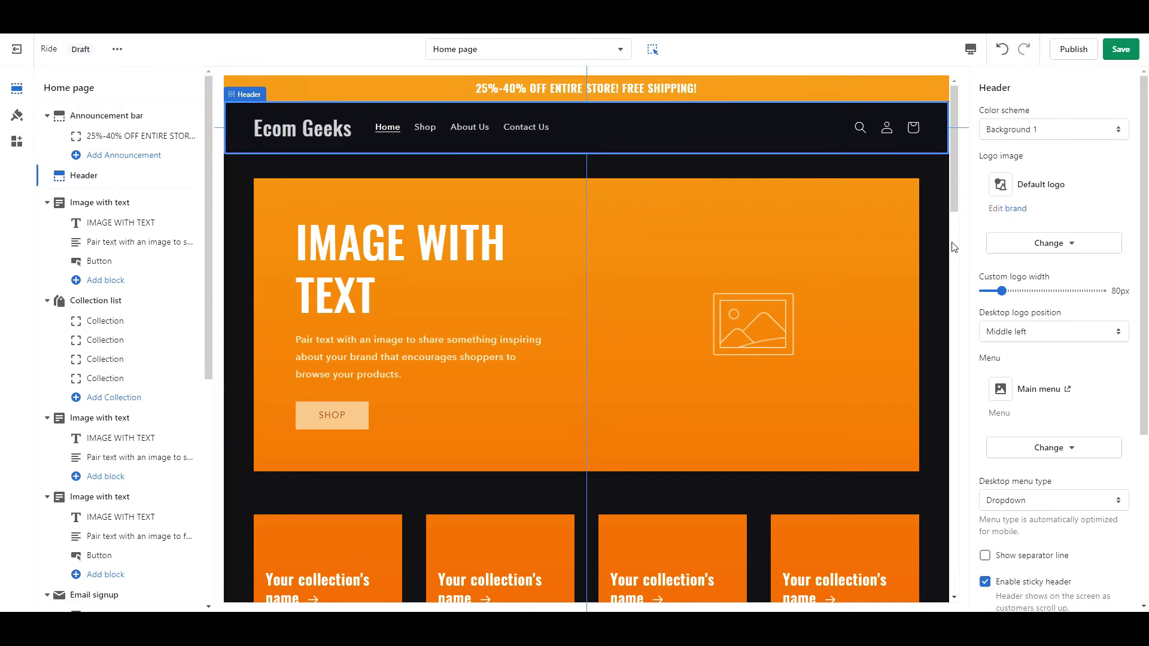
click(1057, 275)
key(Escape)
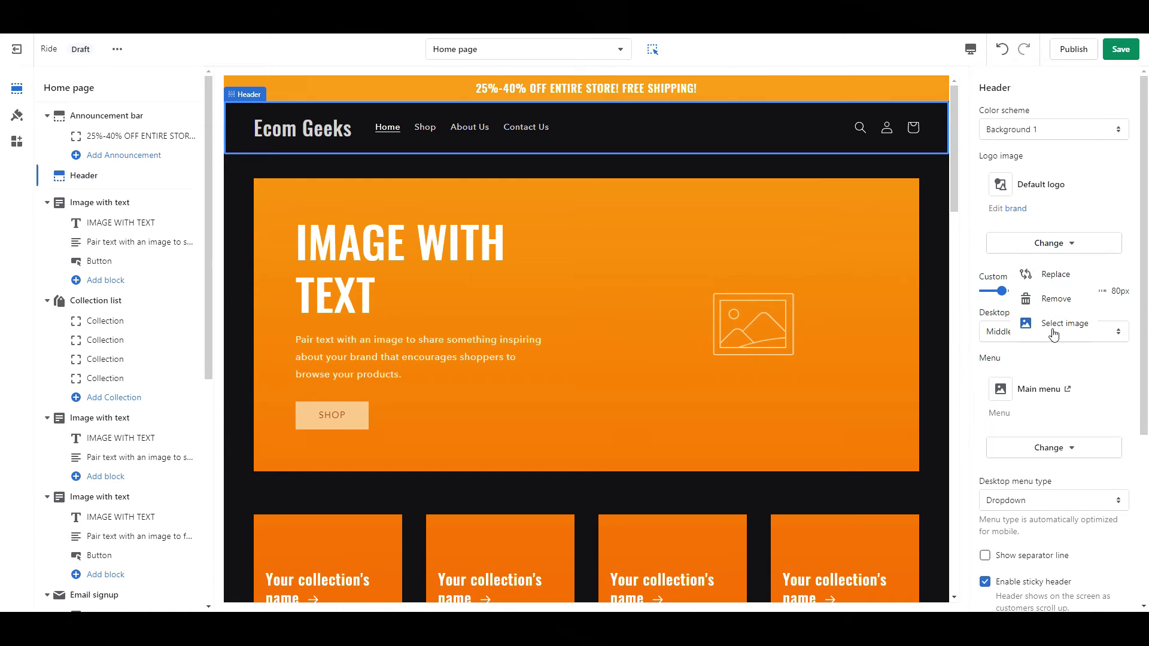
click(1053, 336)
click(1096, 500)
click(1121, 595)
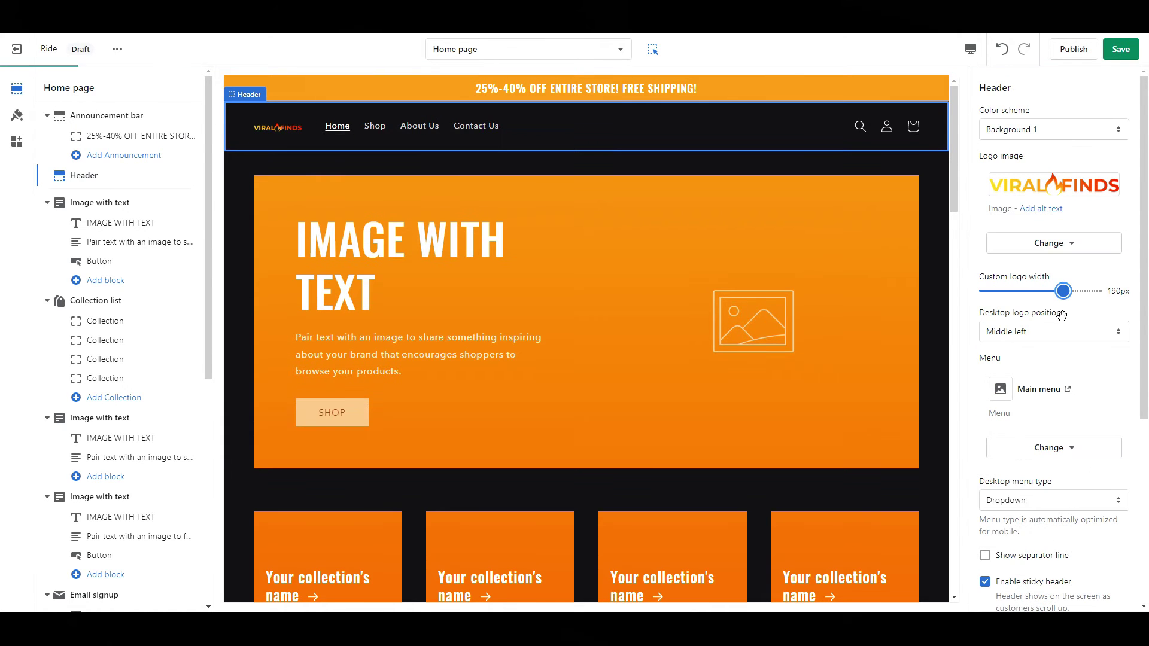
Change the heading of the first Image with text section to "25%-40% OFF ENTIRE STORE!".
click(100, 203)
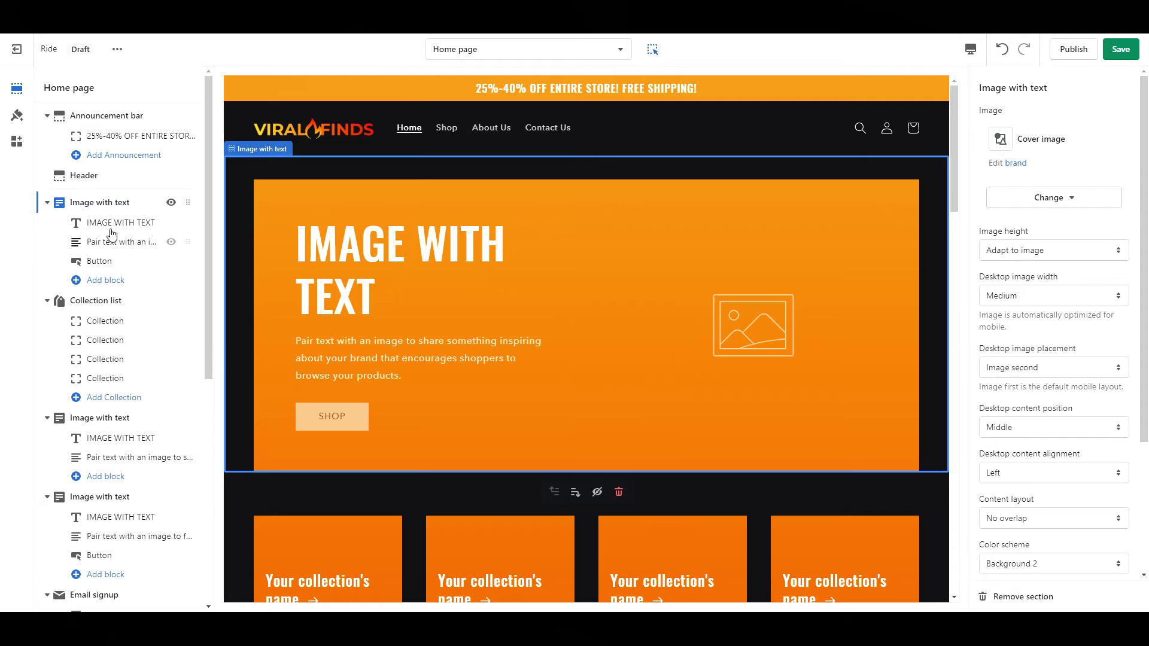
click(96, 223)
triple_click(1054, 128)
text(25%-40)
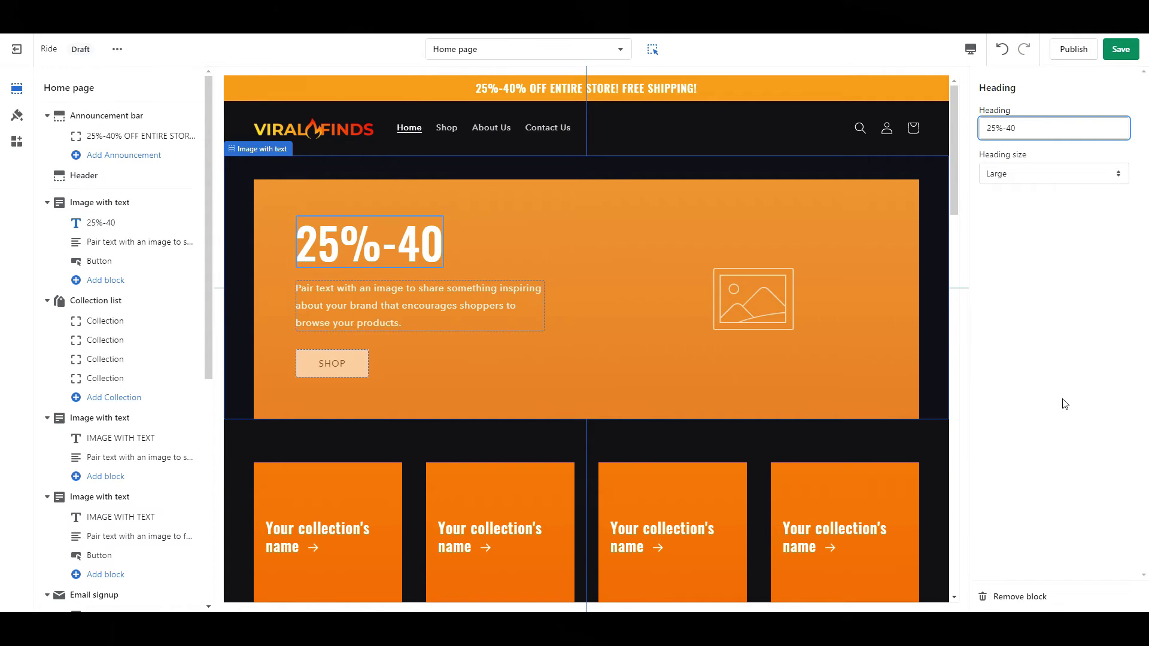
text(% OFF ENTIRE STORE!)
Link the first Image with text section's button to All products and label it "SHOP NOW".
click(100, 261)
click(1023, 191)
click(1039, 241)
click(1041, 240)
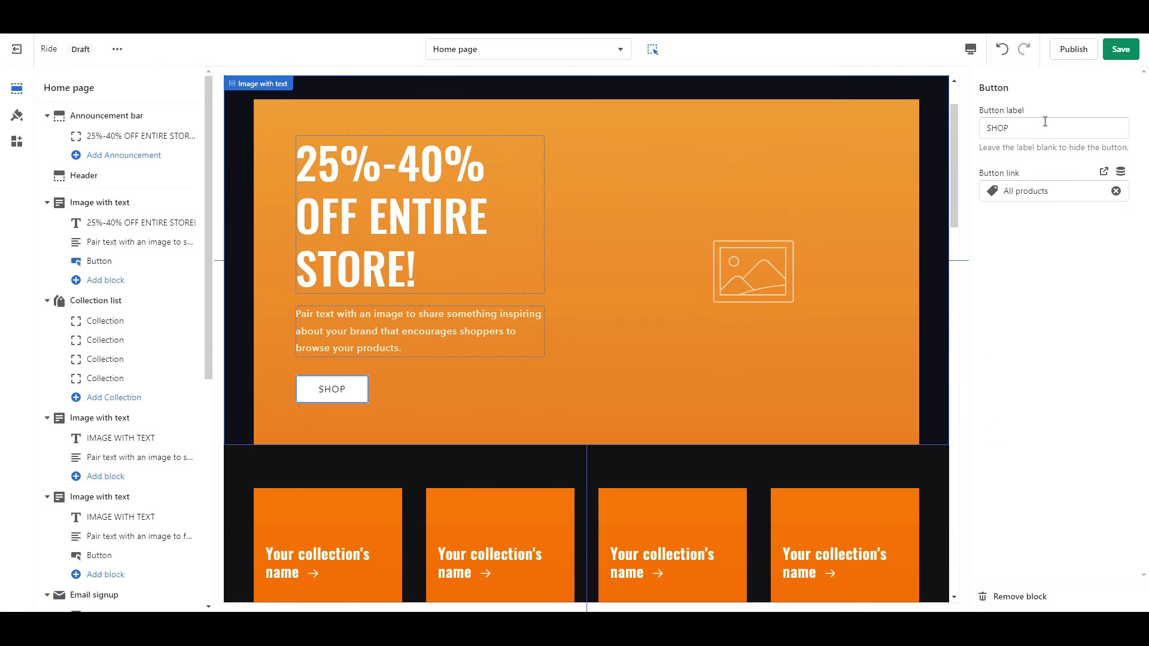
Use the library picture of the hooded figure in a neon mask as the first Image with text section's image.
click(754, 285)
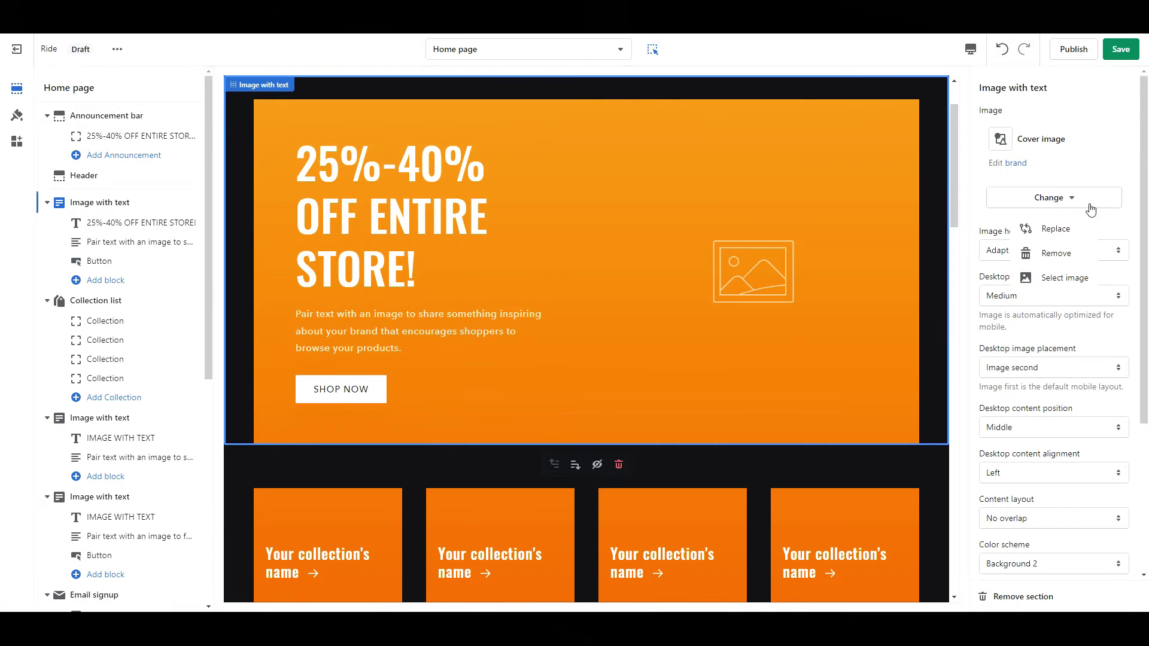
click(1065, 277)
click(1014, 338)
click(1122, 596)
Assign the Costumes and Decor collections to the first two blocks of the Collection list.
click(100, 323)
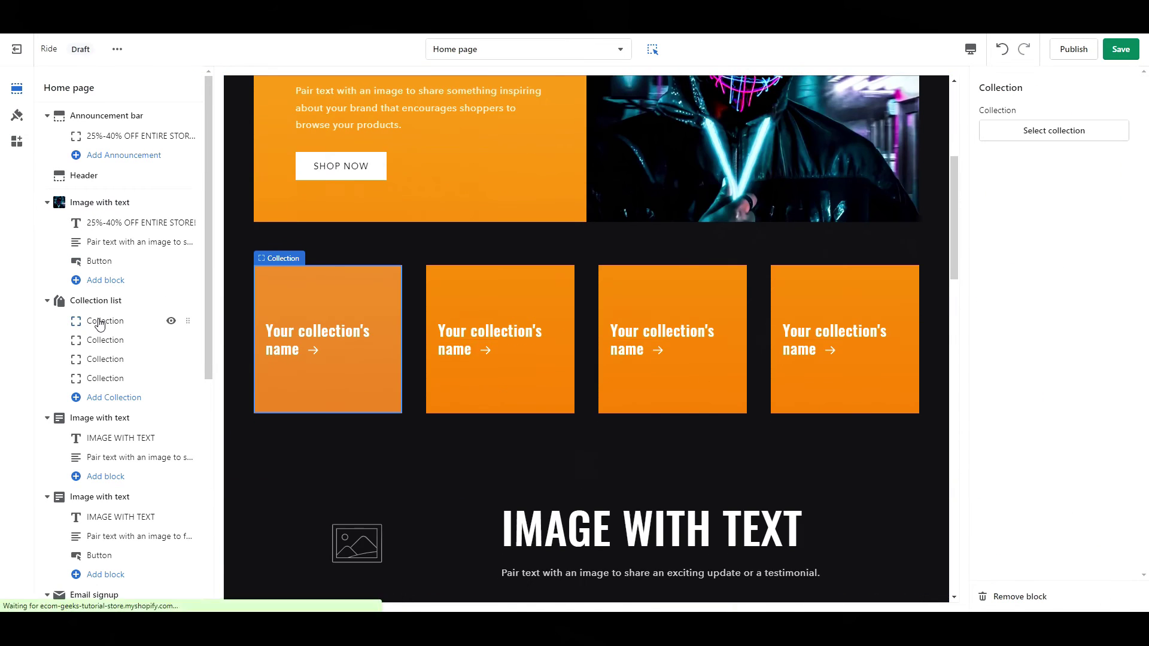
click(1054, 130)
click(1022, 182)
click(1121, 595)
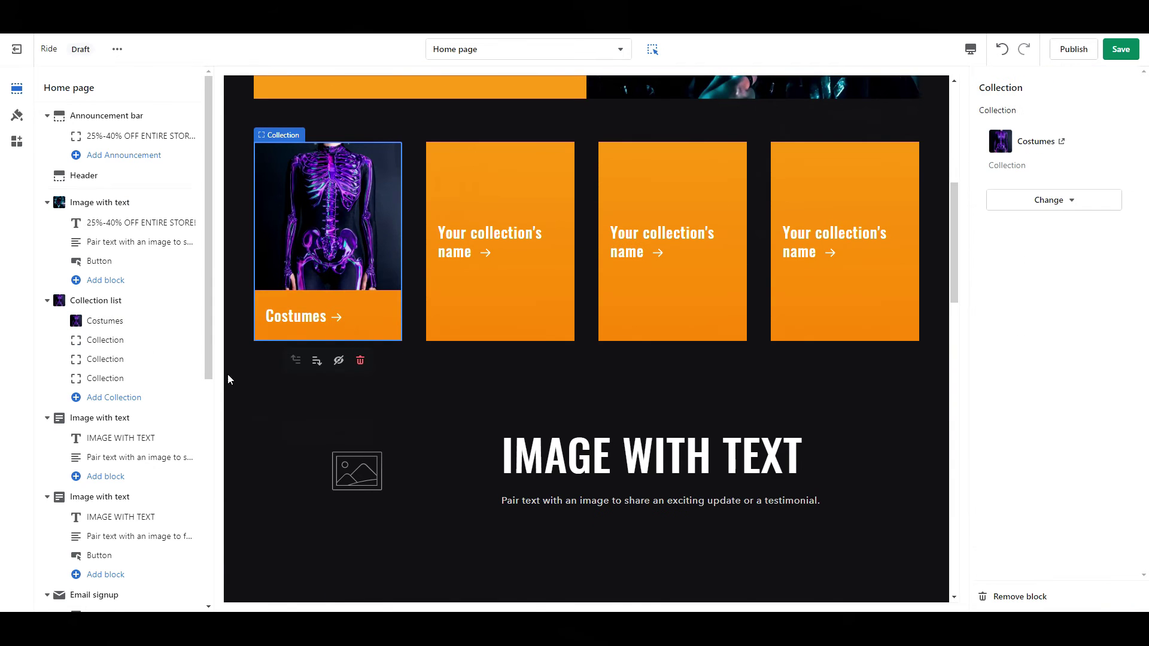
click(126, 342)
click(1054, 130)
click(1021, 222)
click(1121, 595)
Assign the Misc and Pet Costumes collections to the third and fourth blocks of the Collection list.
click(105, 359)
click(1054, 130)
click(1048, 257)
click(1121, 596)
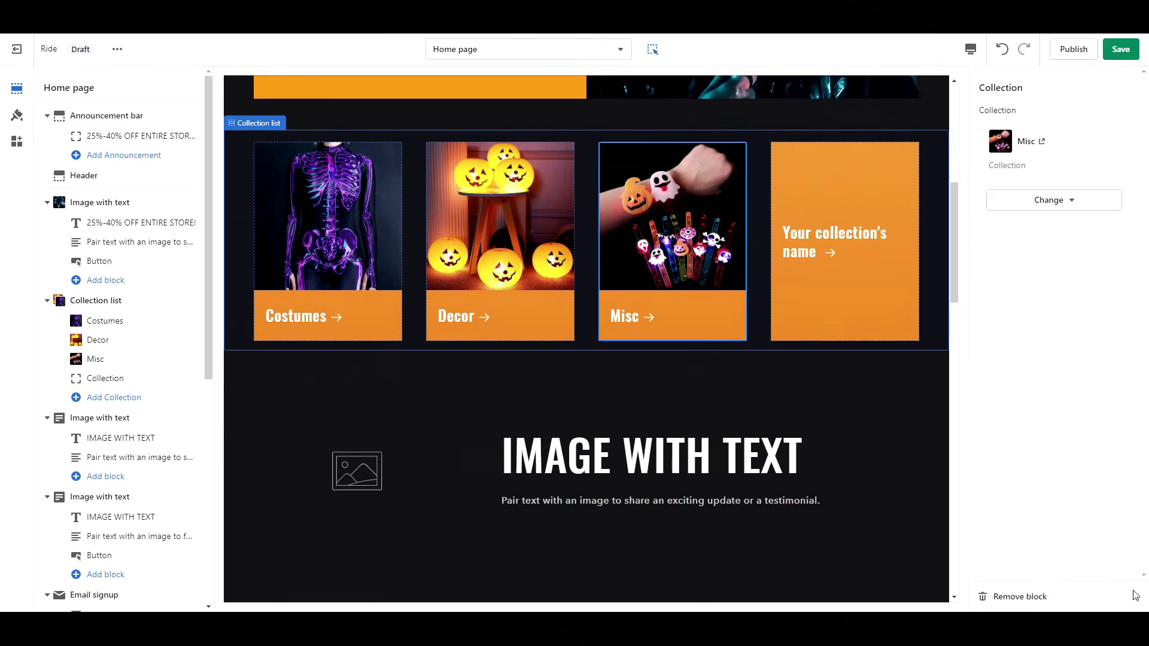
click(104, 379)
click(1054, 131)
click(1033, 296)
click(1123, 597)
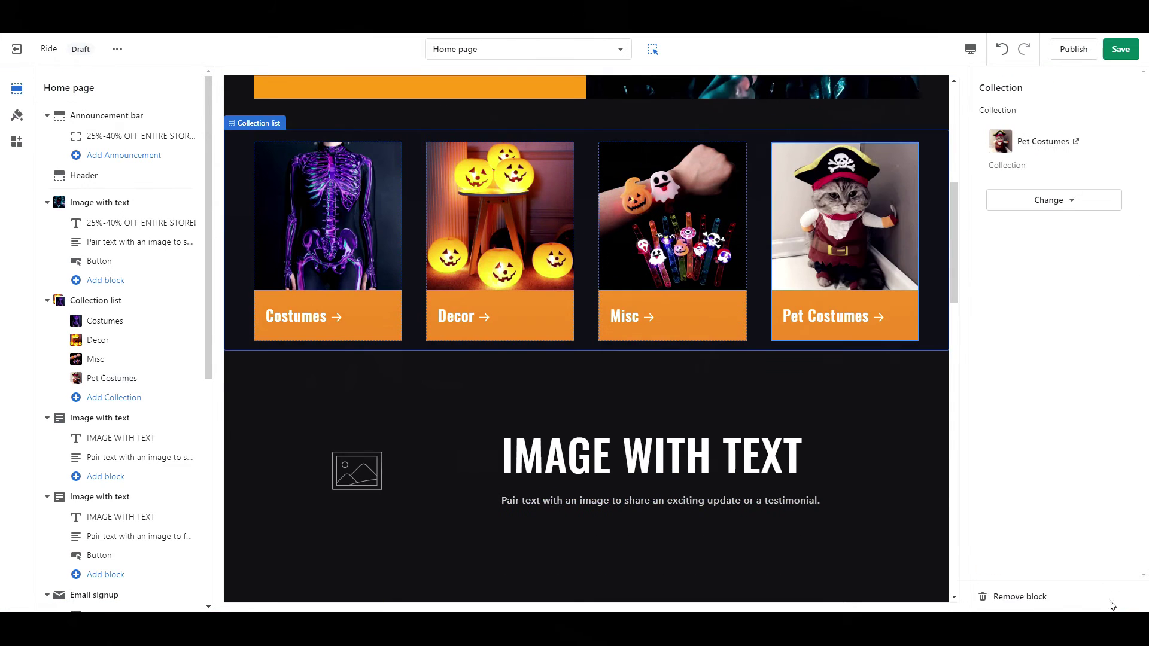
Add the library picture of the glowing neon masks to the Image with text section just below the Collection list.
click(120, 419)
click(1064, 148)
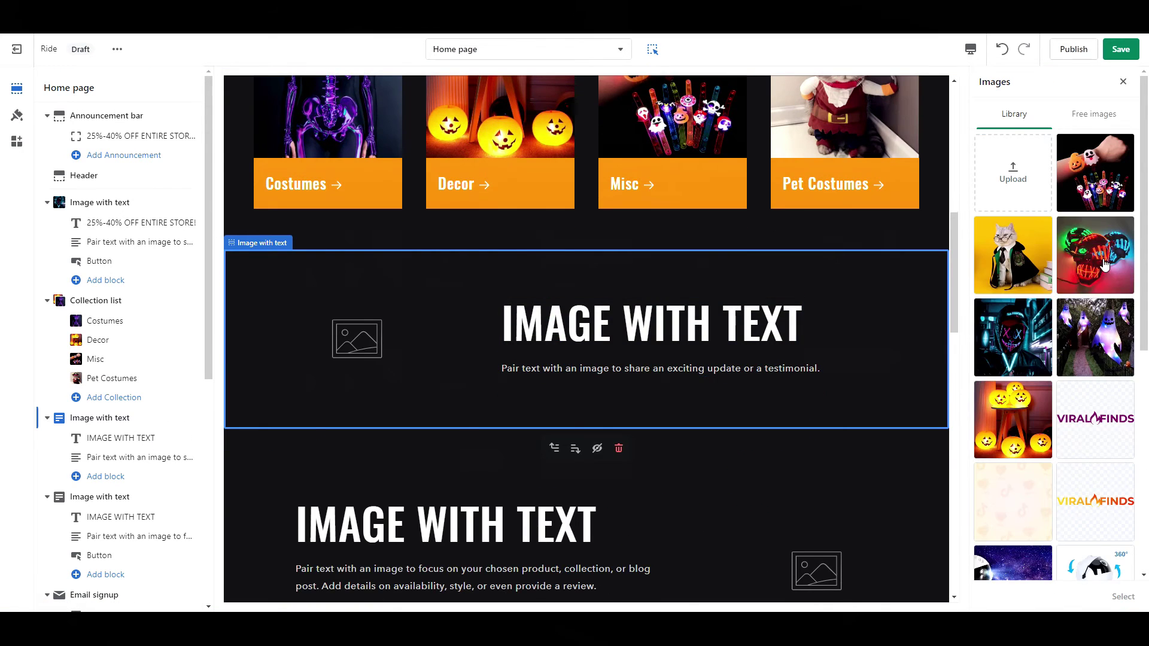
click(1013, 334)
click(1123, 597)
Change the heading beside the neon masks picture to "VIRAL PRODUCTS UP TO 30% OFF!".
click(778, 233)
drag(1072, 128, 1014, 128)
key(ctrl+a)
text(VIRAL PRODUCTS UP TO 30)
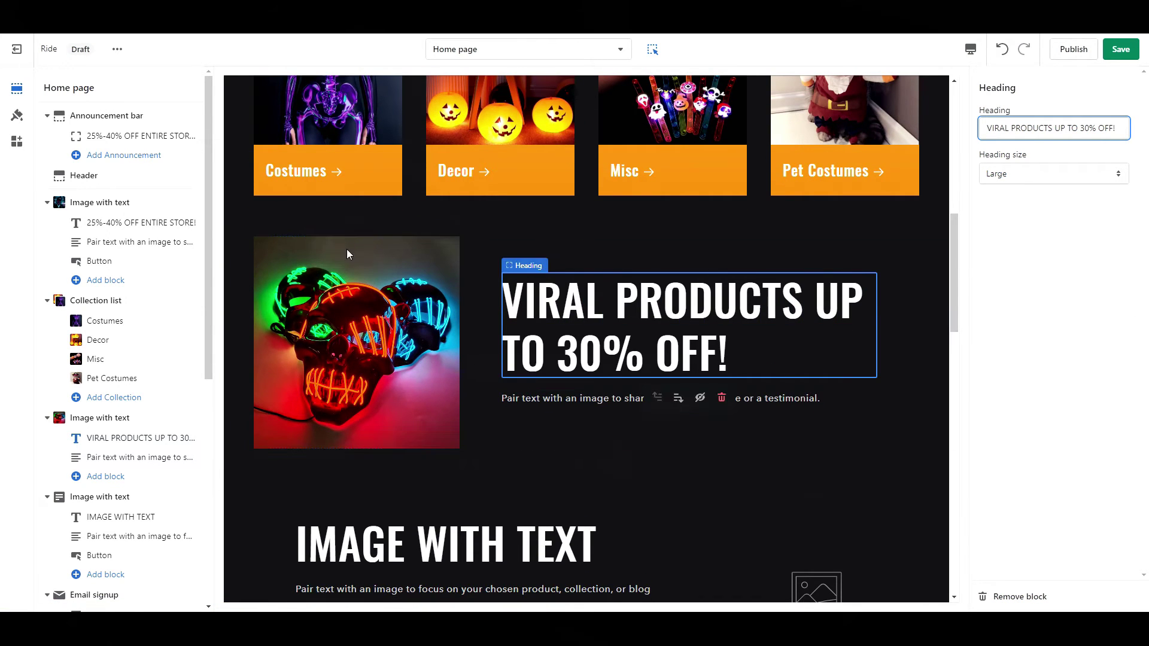
Add a button block to the viral products section, link it to the VIRAL collection and label it "SHOP NOW".
click(105, 476)
click(239, 523)
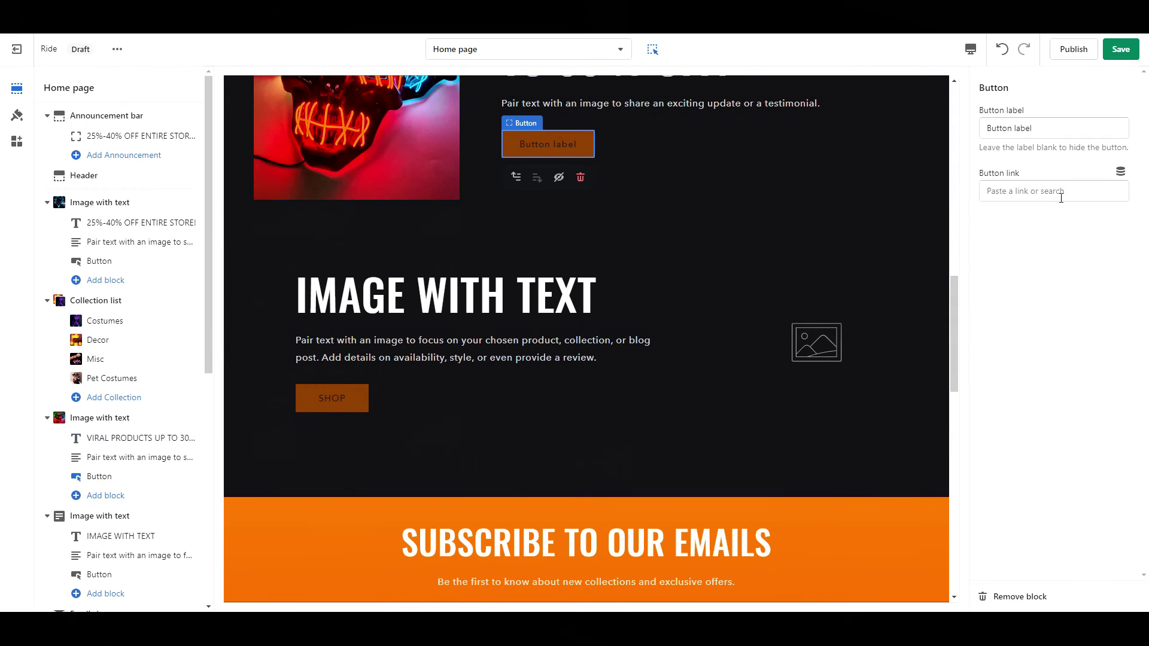
click(1030, 217)
click(1030, 360)
click(1048, 128)
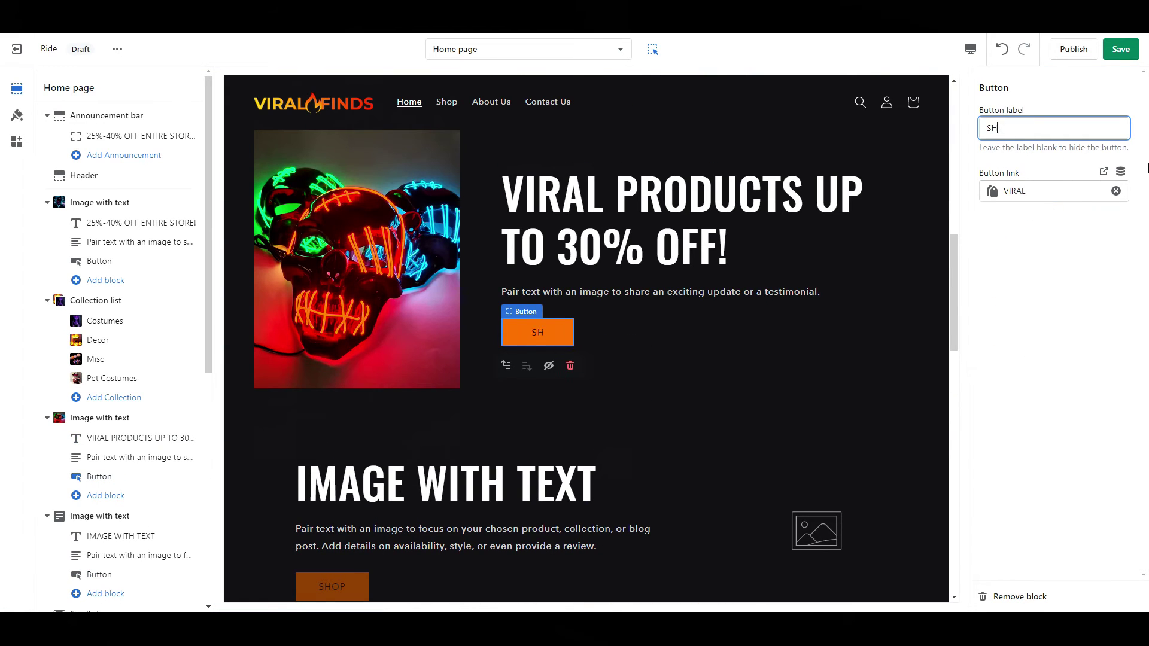
Add the library picture of the hanging ghost lights to the Image with text section just above Email signup.
click(112, 518)
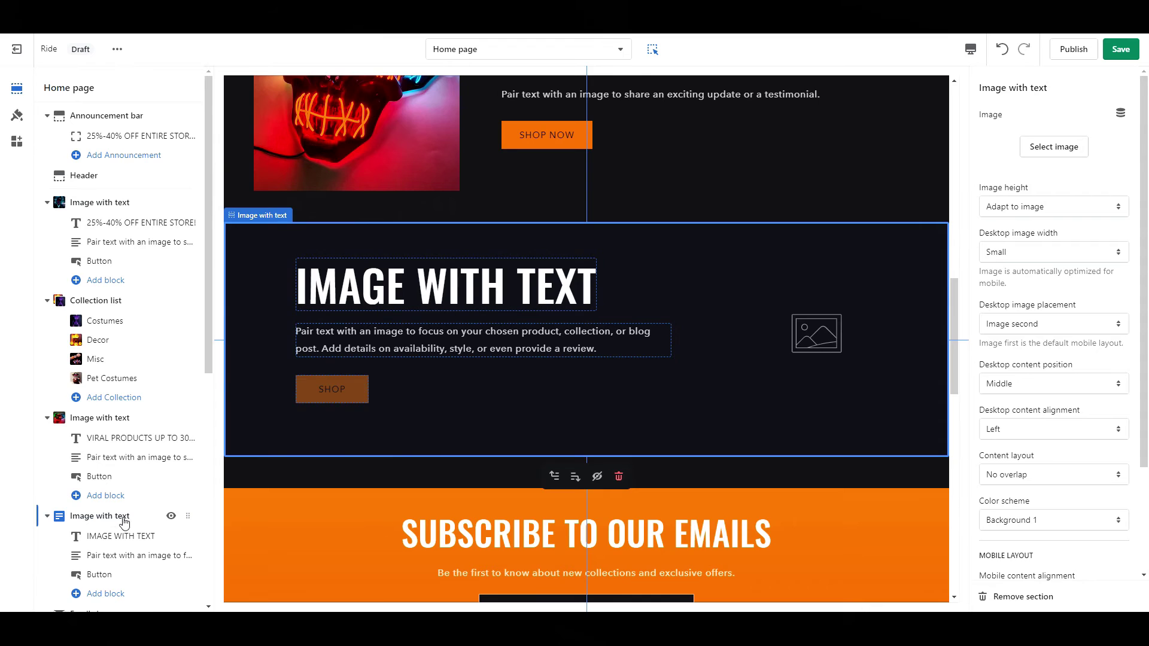
click(1054, 147)
click(1098, 340)
click(1123, 597)
Change the heading beside the ghost lights picture to "DECOR UP TO 30% OFF!".
click(446, 179)
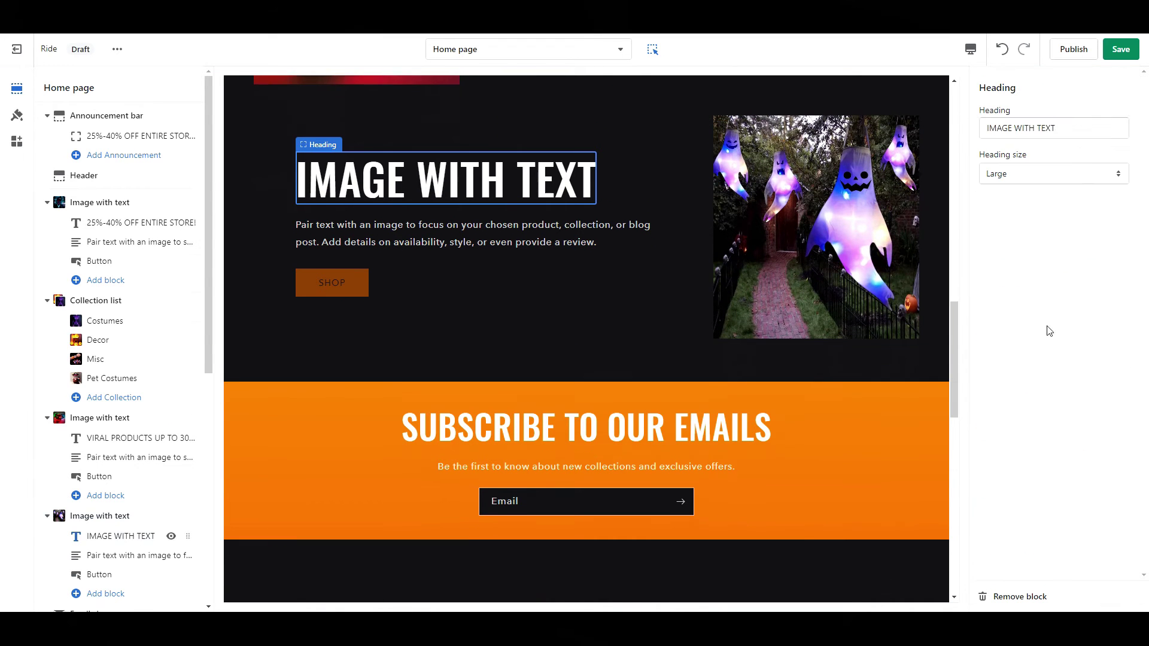
text(DECOR UP TO)
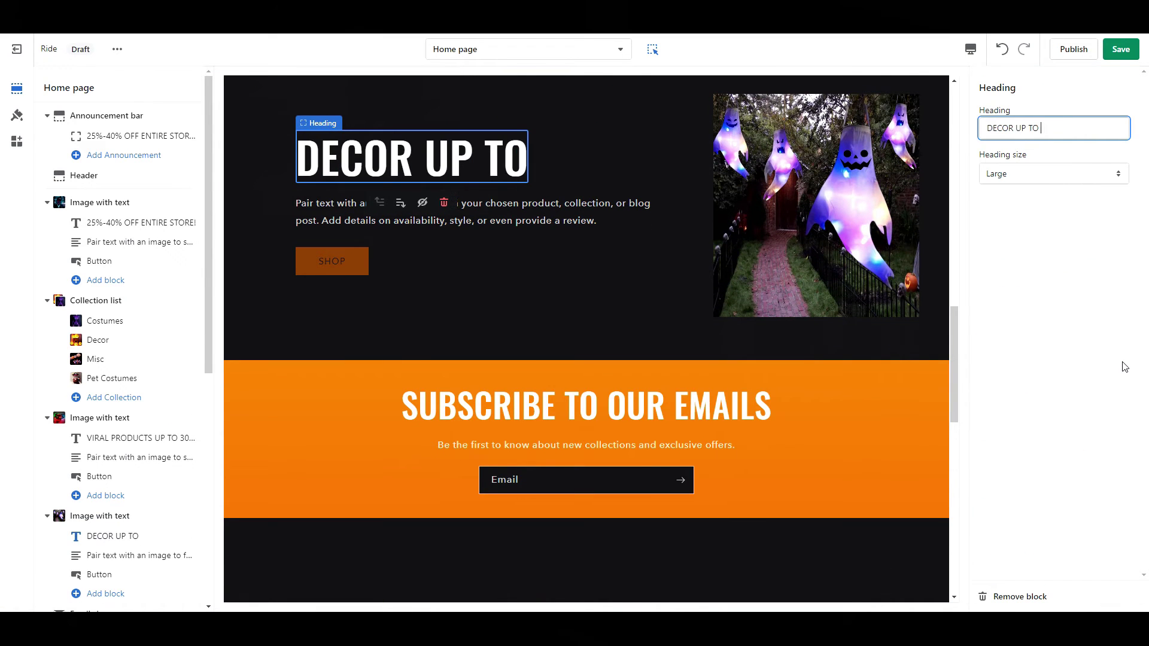
text( 30% OFF!)
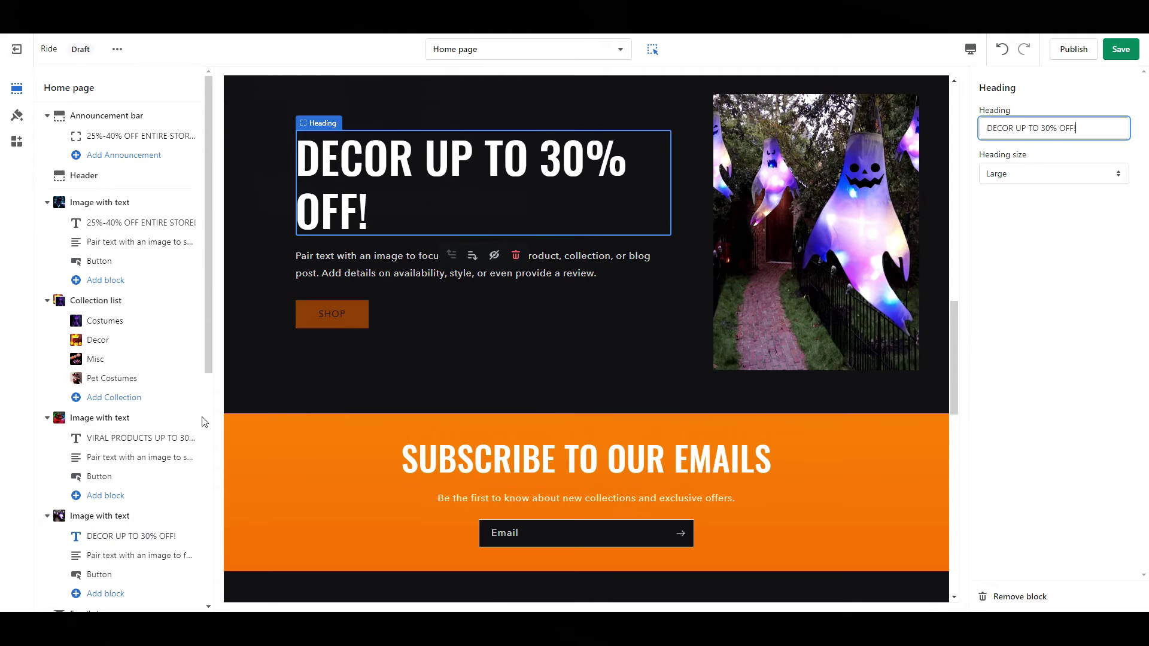
Link the decor section's button to the Decor collection and label it "SHOP NOW".
click(99, 574)
click(1045, 189)
click(1018, 218)
click(1017, 291)
click(1040, 136)
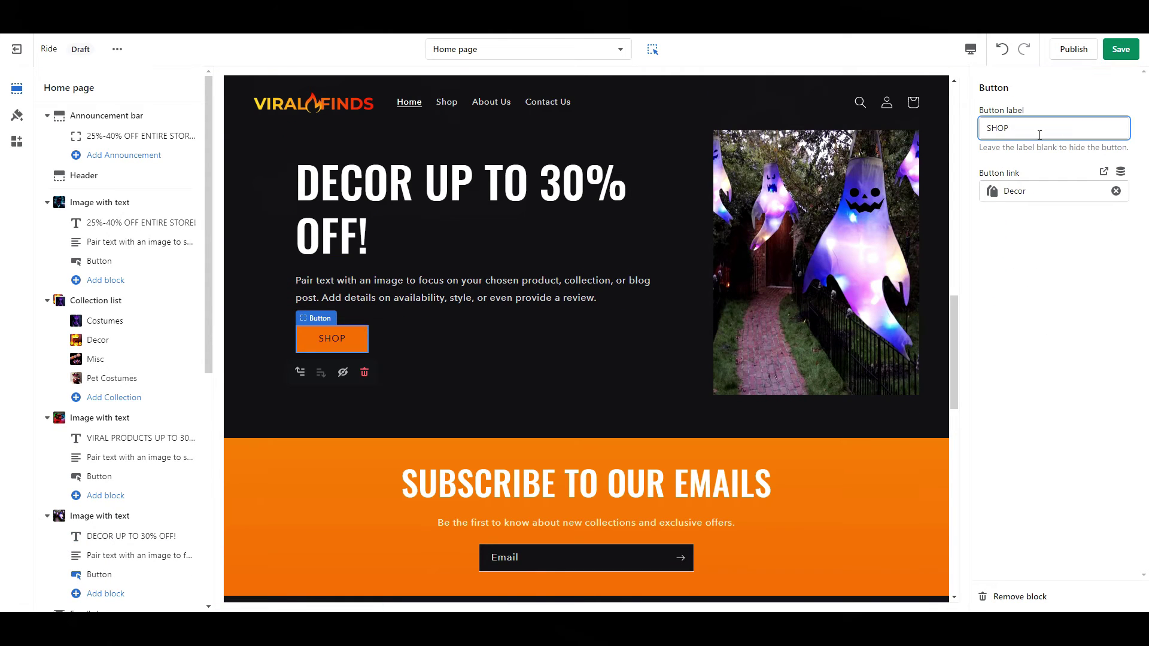
Change the Email signup heading to "SIGN UP FOR AN ADDITIONAL 10% OFF!".
scroll(122, 511, down, 2)
click(102, 496)
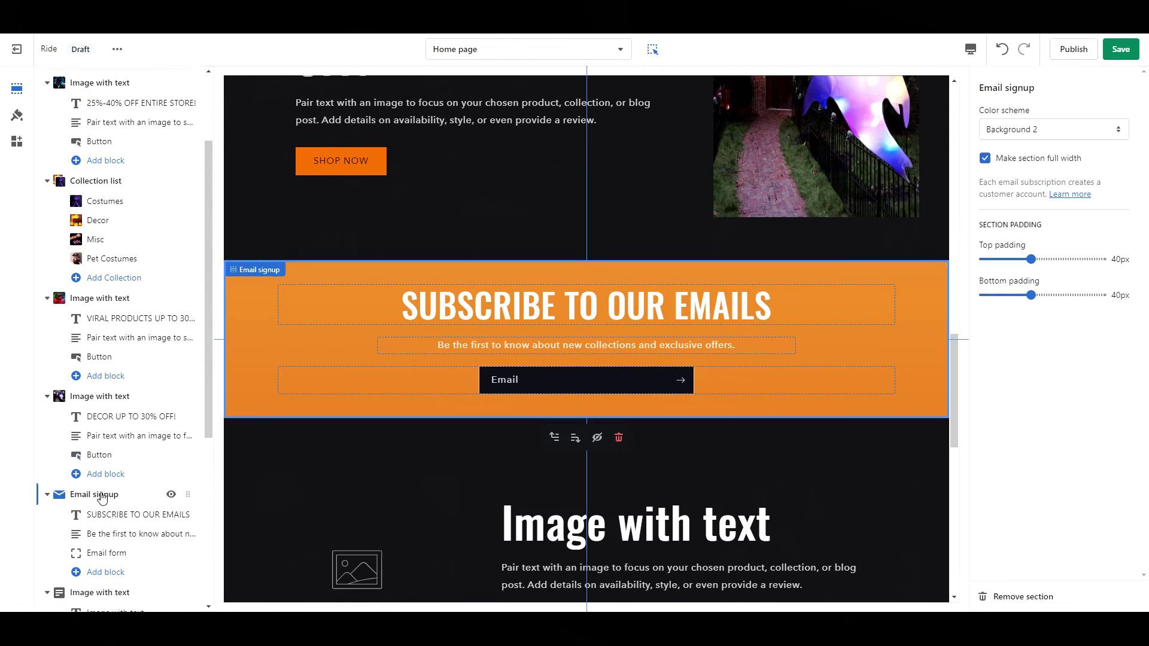
click(138, 514)
drag(1119, 128, 983, 128)
text(SIGN)
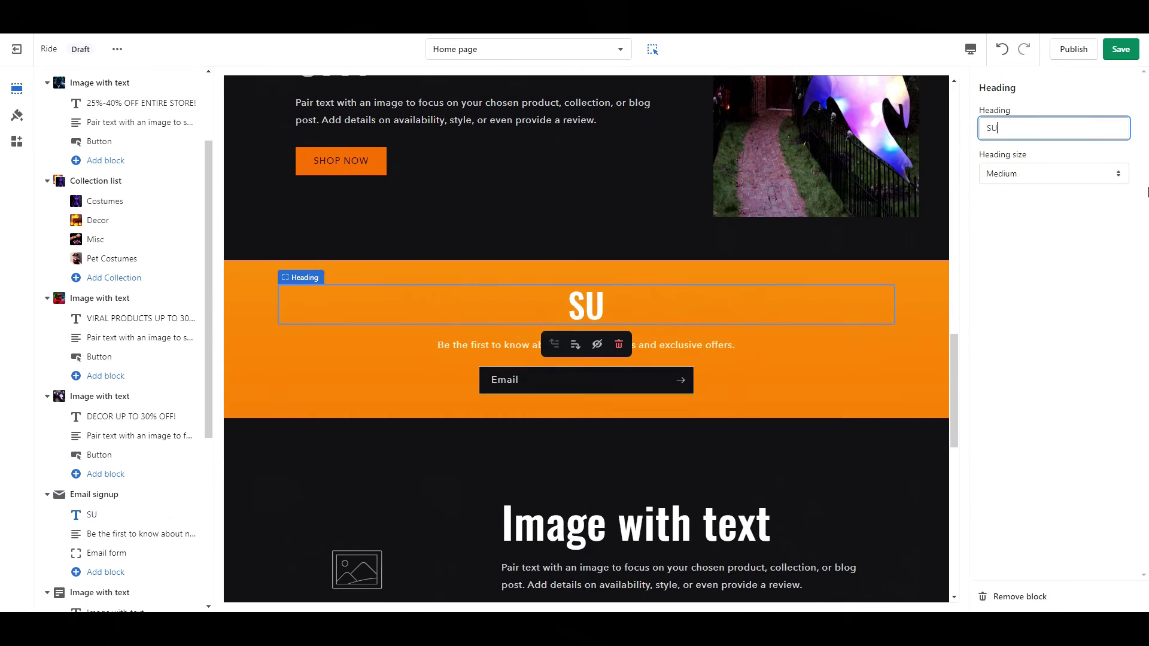
text( UP FOR AN ADDITIONAL 10% OFF)
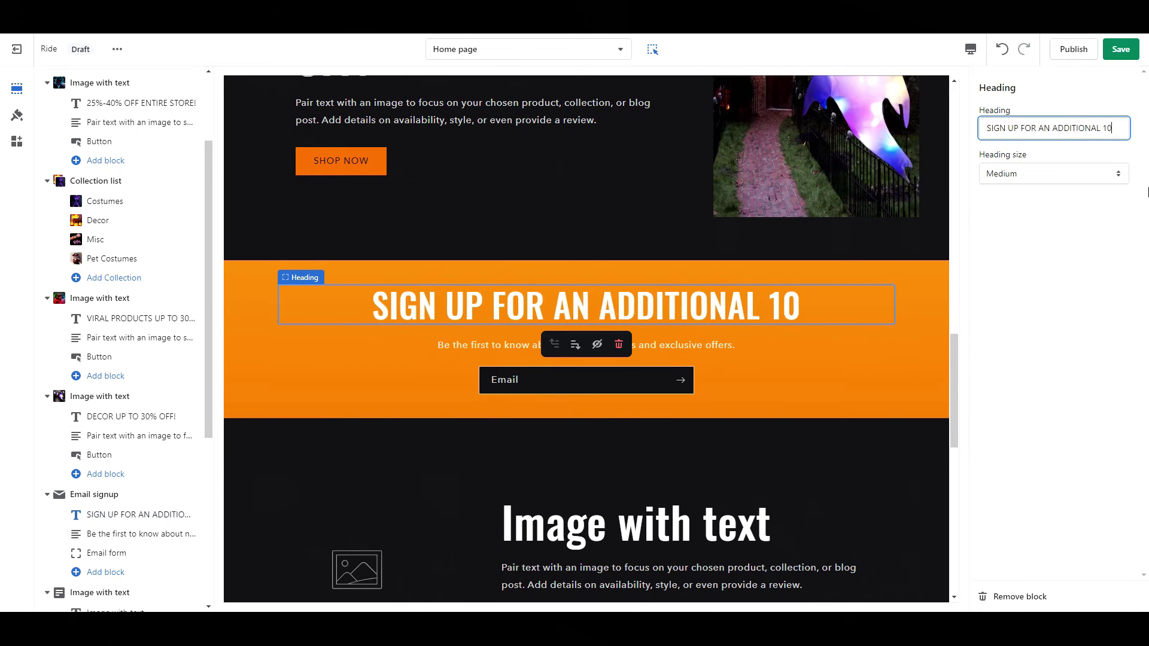
text(!)
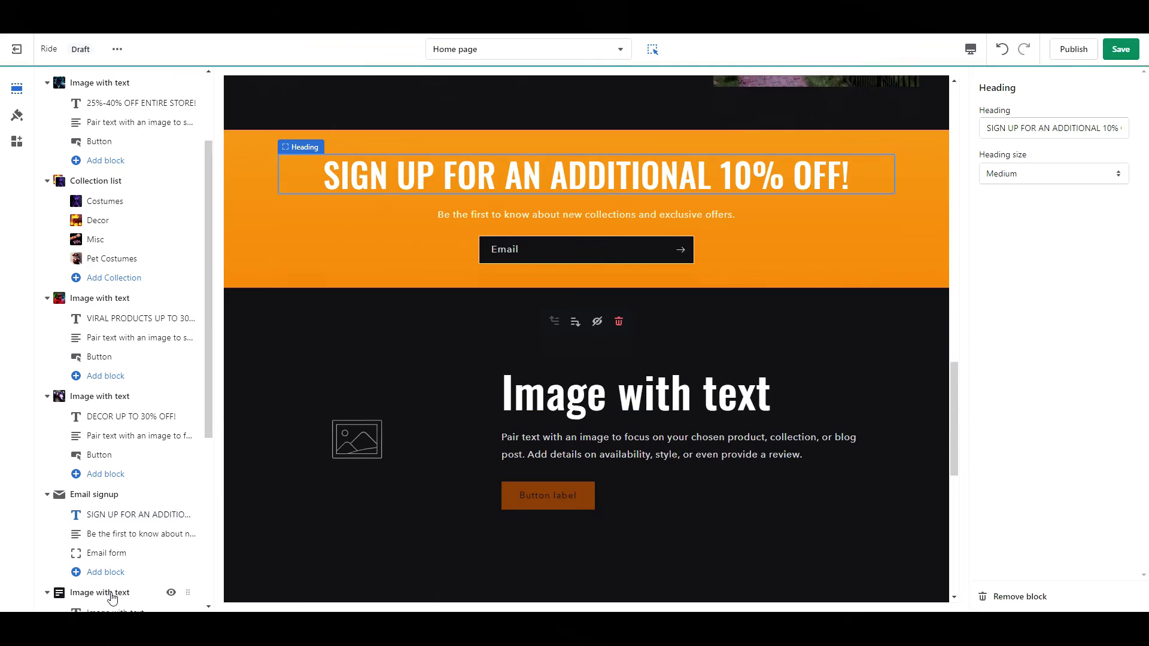
Add the library picture of the cat in a robe and glasses to the Image with text section just below Email signup.
click(111, 595)
click(1042, 152)
click(1013, 248)
click(1135, 601)
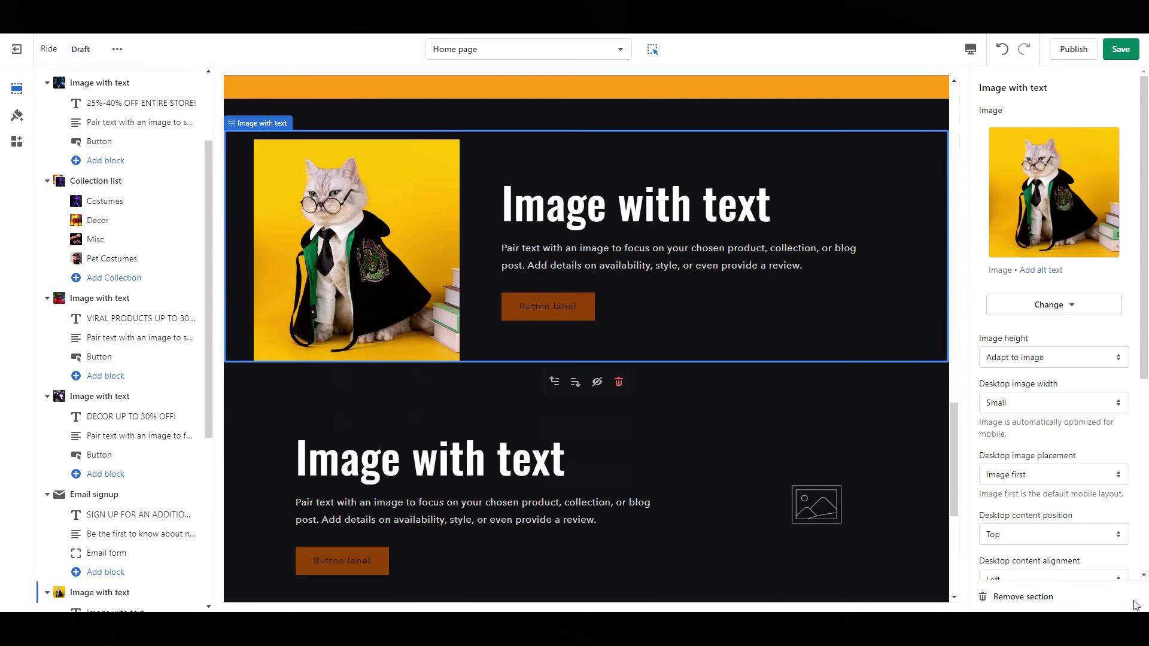
Change the heading beside the picture of the cat in a robe to "PET COSTUMES UP TO 25% OFF!".
scroll(133, 551, down, 2)
click(114, 493)
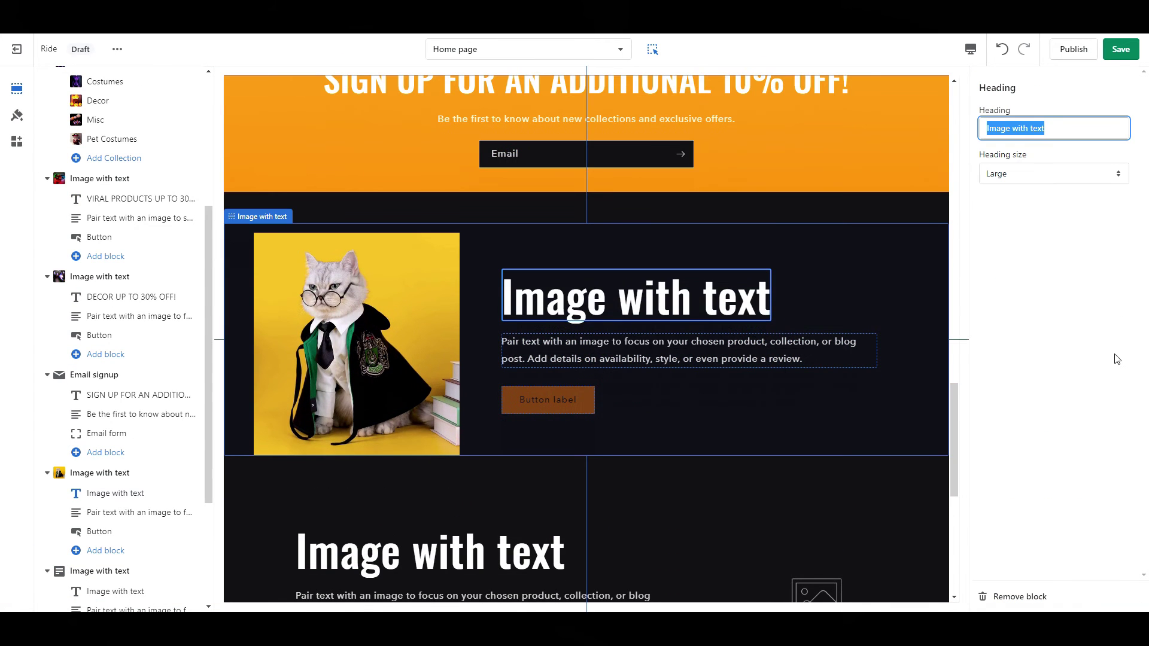
text(PET COSTUMES UP TO 25% OFF)
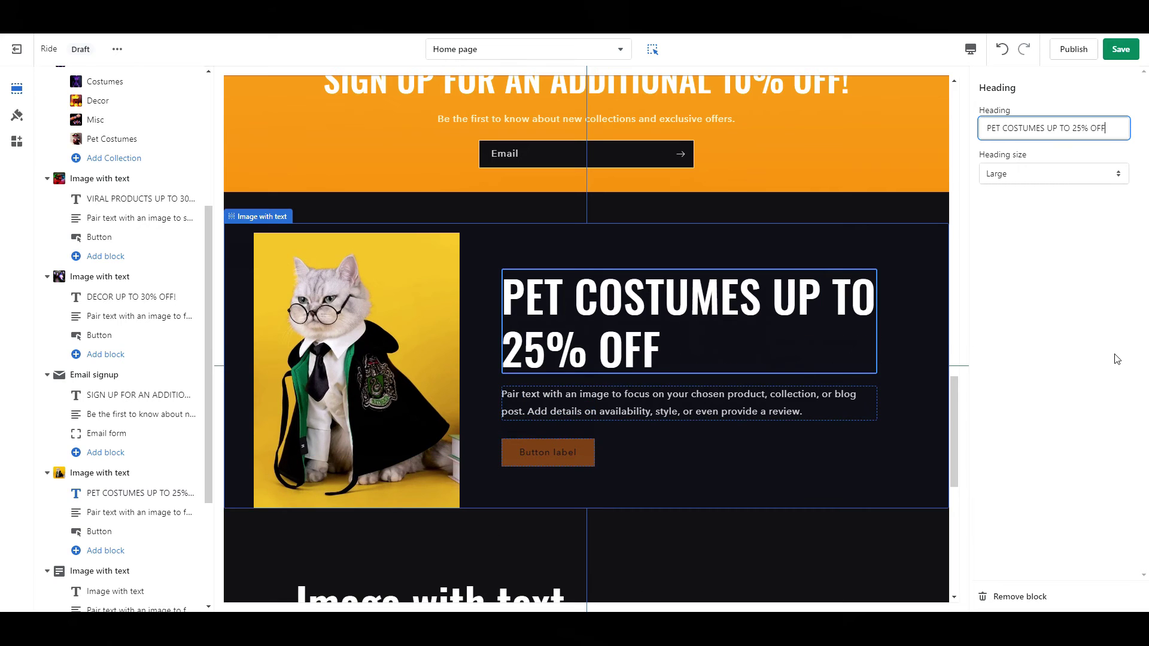
Link the pet costumes section's button to the Pet Costumes collection.
click(102, 531)
click(1054, 191)
click(1030, 217)
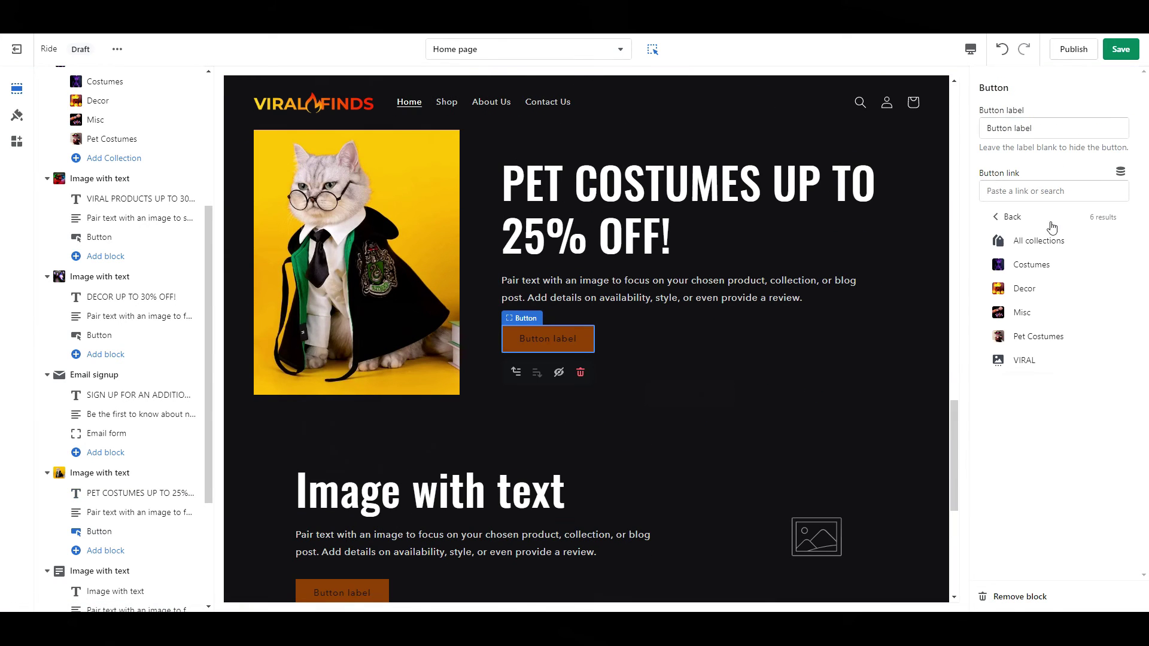
click(1071, 341)
Add the library picture of the glowing Halloween wristbands to the last Image with text section above the footer.
click(157, 571)
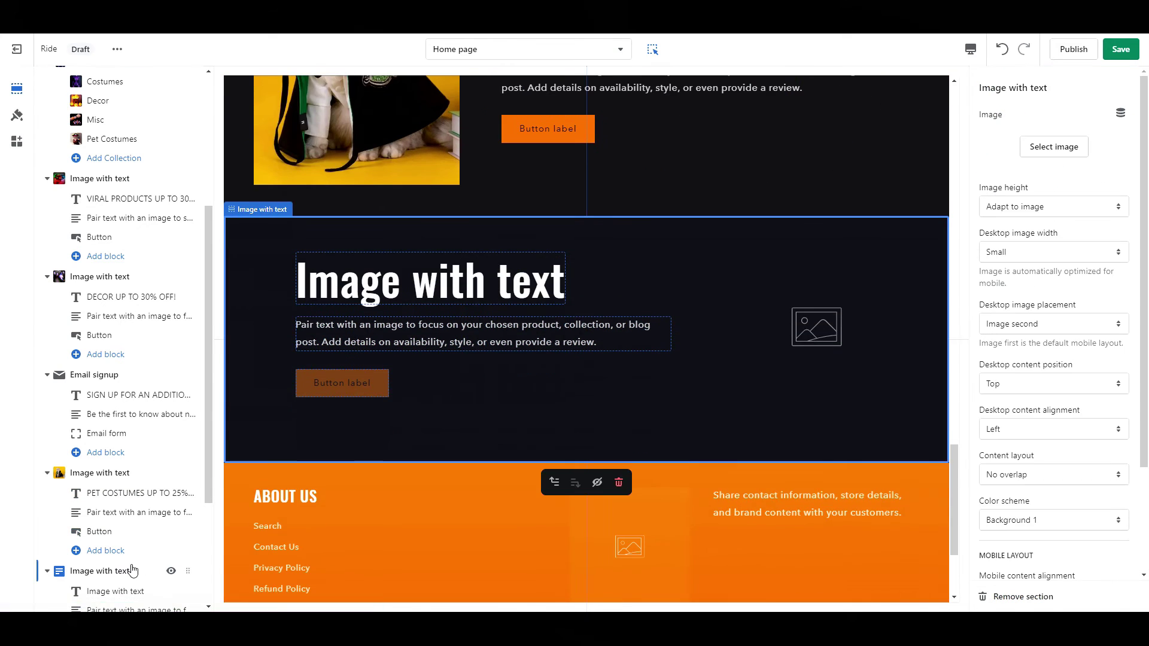
click(1053, 147)
click(1119, 511)
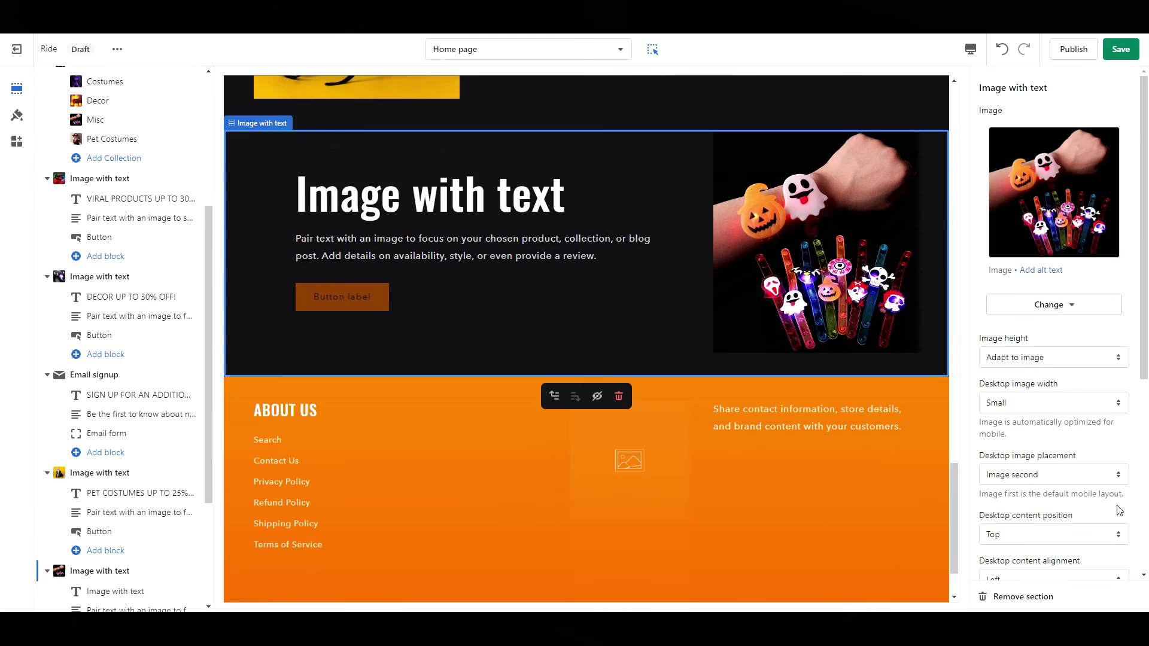
Change the heading beside the wristbands picture to "MISC. UP TO 40% OFF!".
click(111, 594)
key(BackSpace)
text(MISC. UP TO )
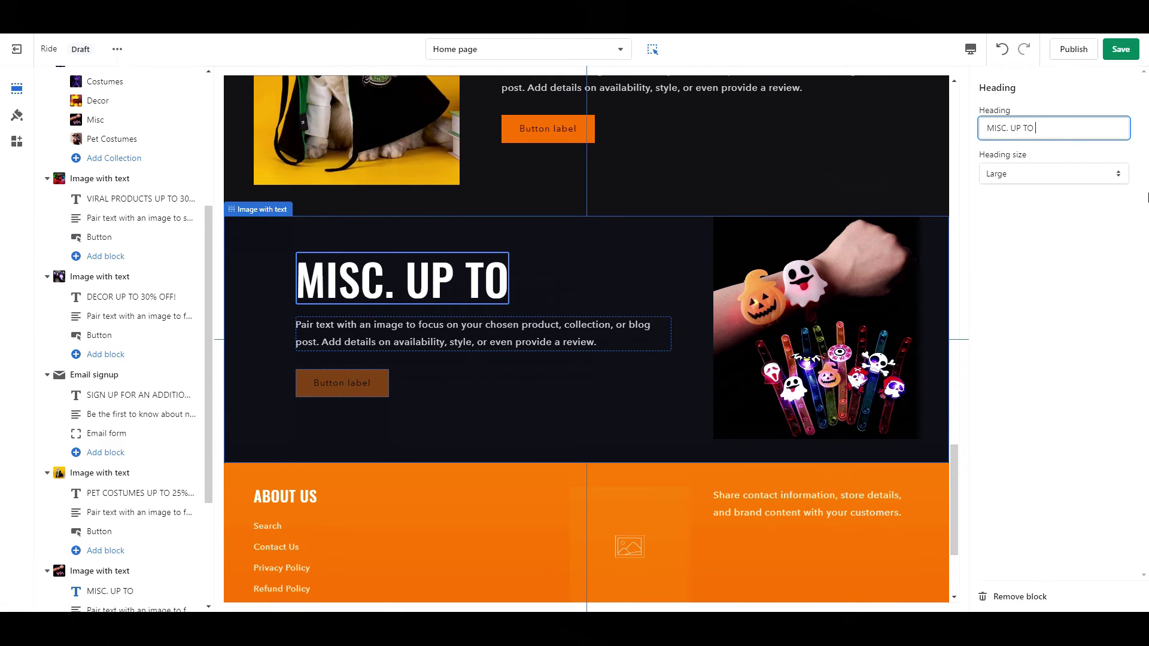
text(40% OFF!)
Link the wristbands section's button to the Misc collection and label it "SHOP NOW".
scroll(125, 450, down, 3)
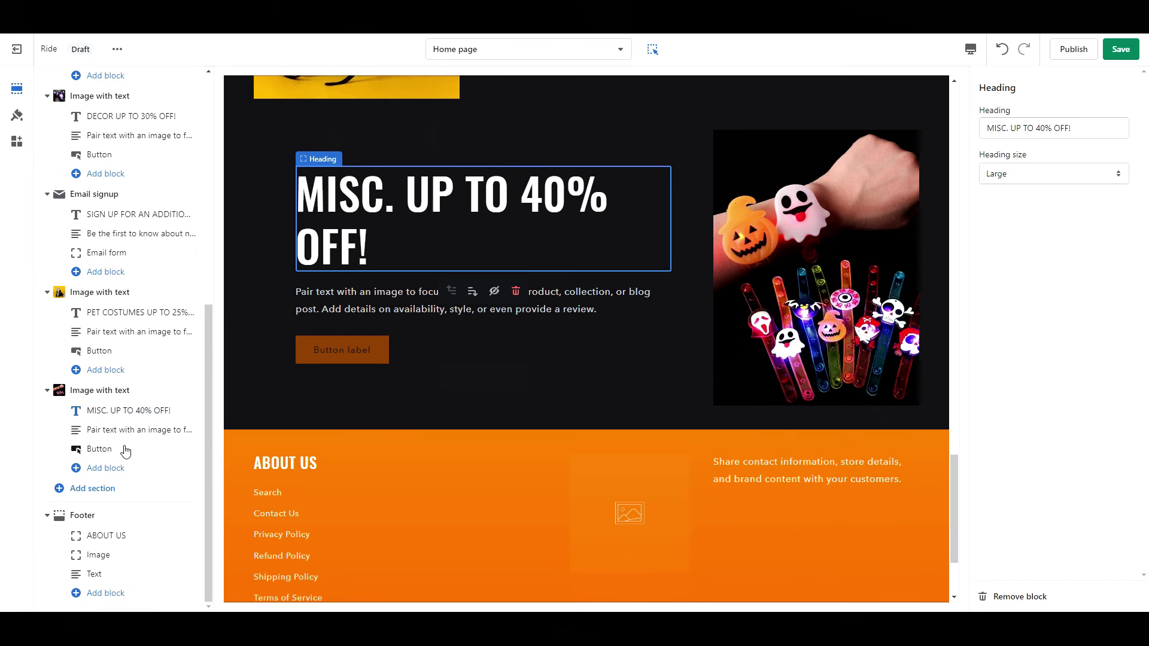
click(125, 450)
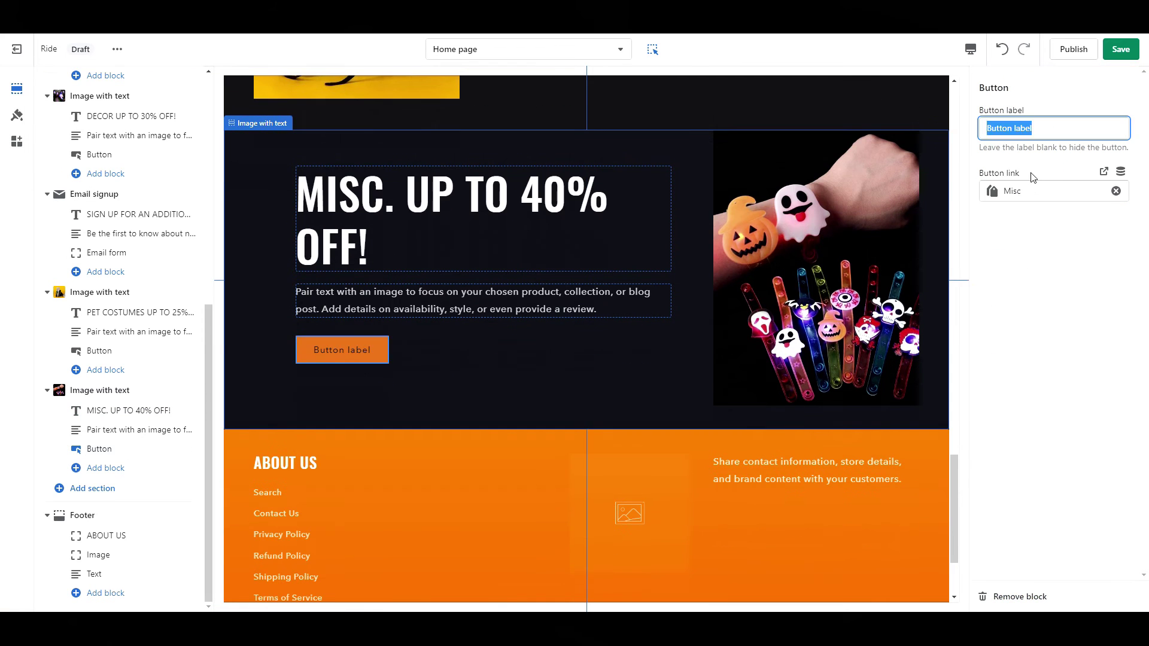
Remove the ABOUT US, Image and Text blocks from the footer and save the theme.
click(116, 539)
click(1039, 598)
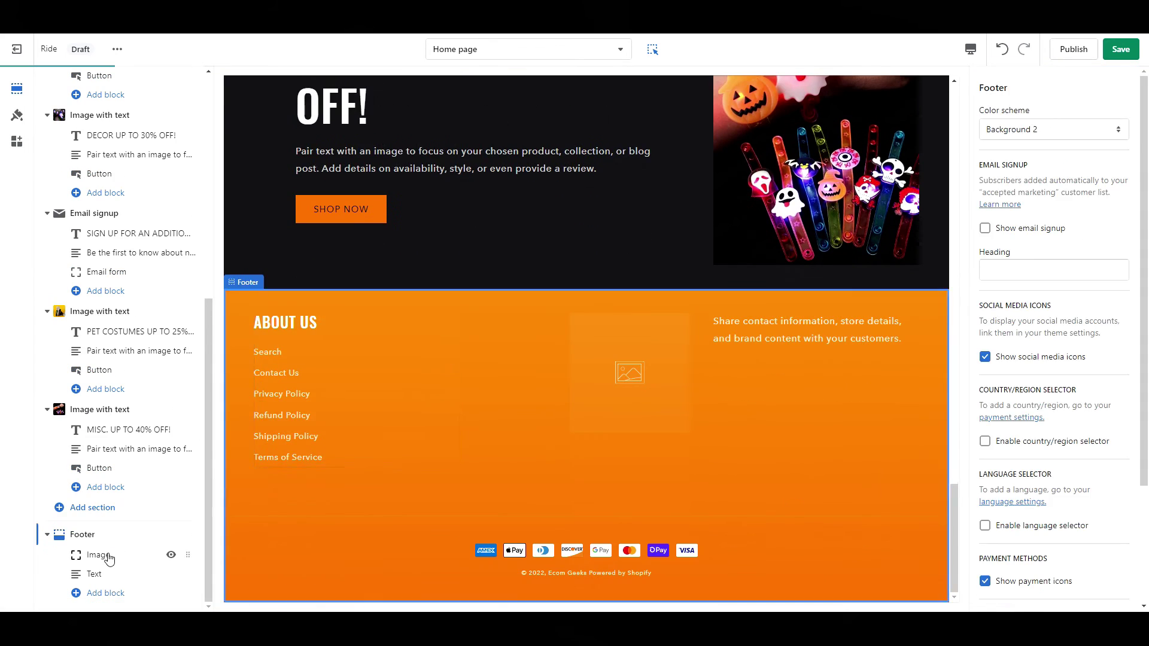
click(108, 555)
click(1021, 602)
click(94, 574)
click(1018, 597)
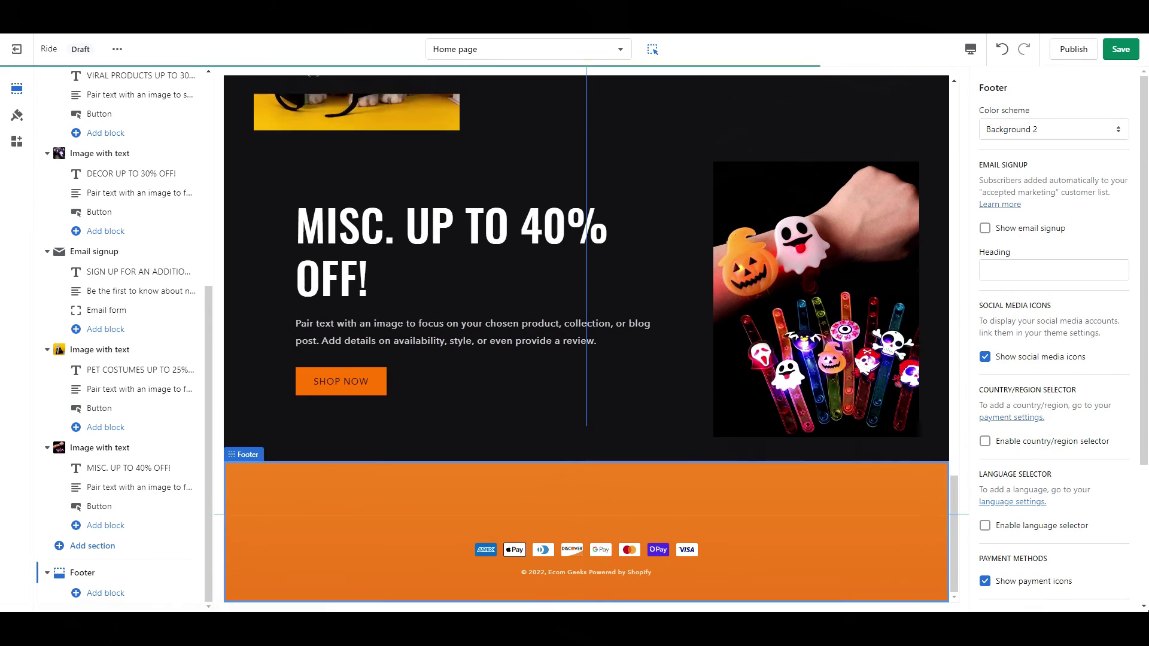
key(ctrl+s)
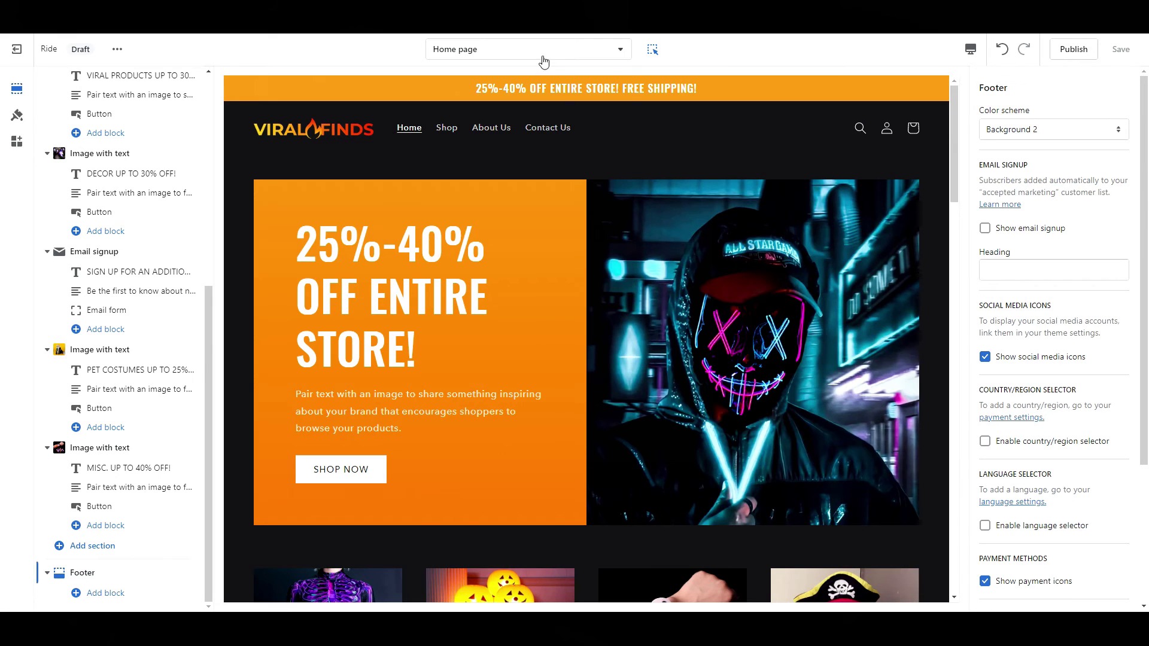
Hide the Image banner and Collection banner sections in the Default collection template and save the change.
click(545, 50)
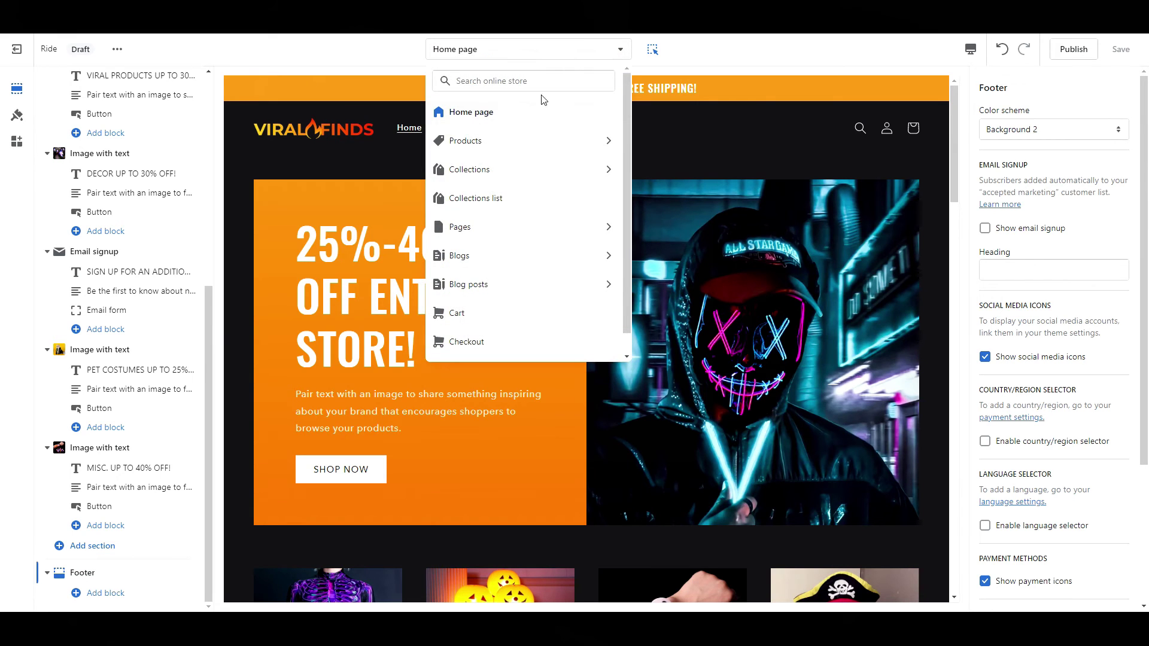
click(510, 179)
click(507, 147)
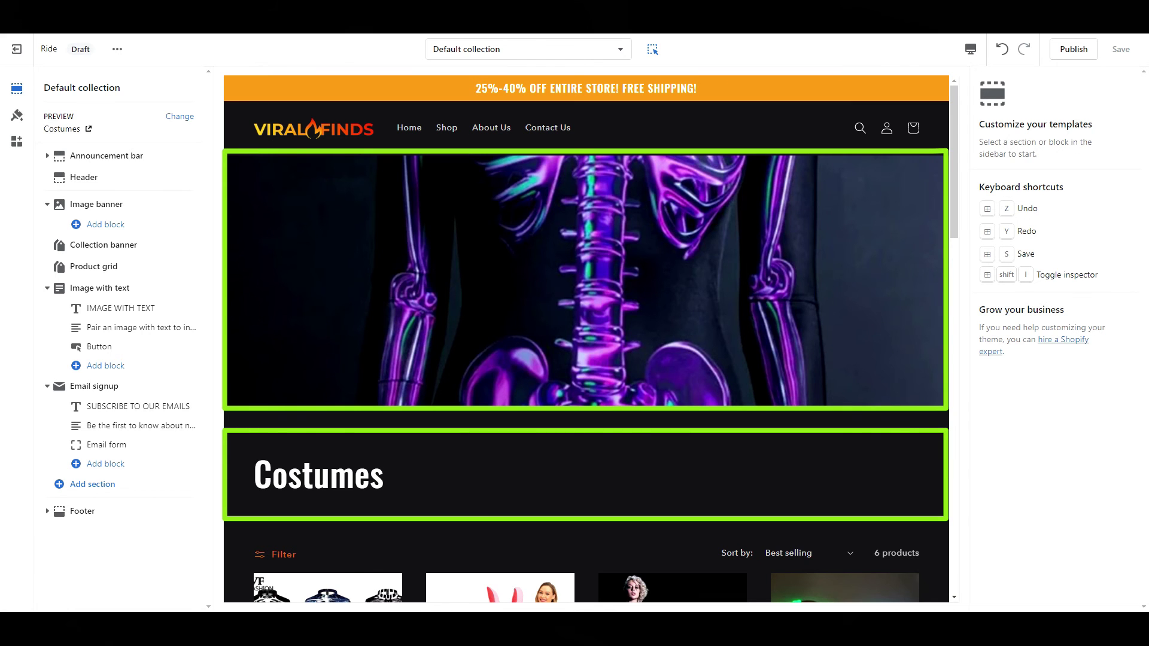
click(170, 205)
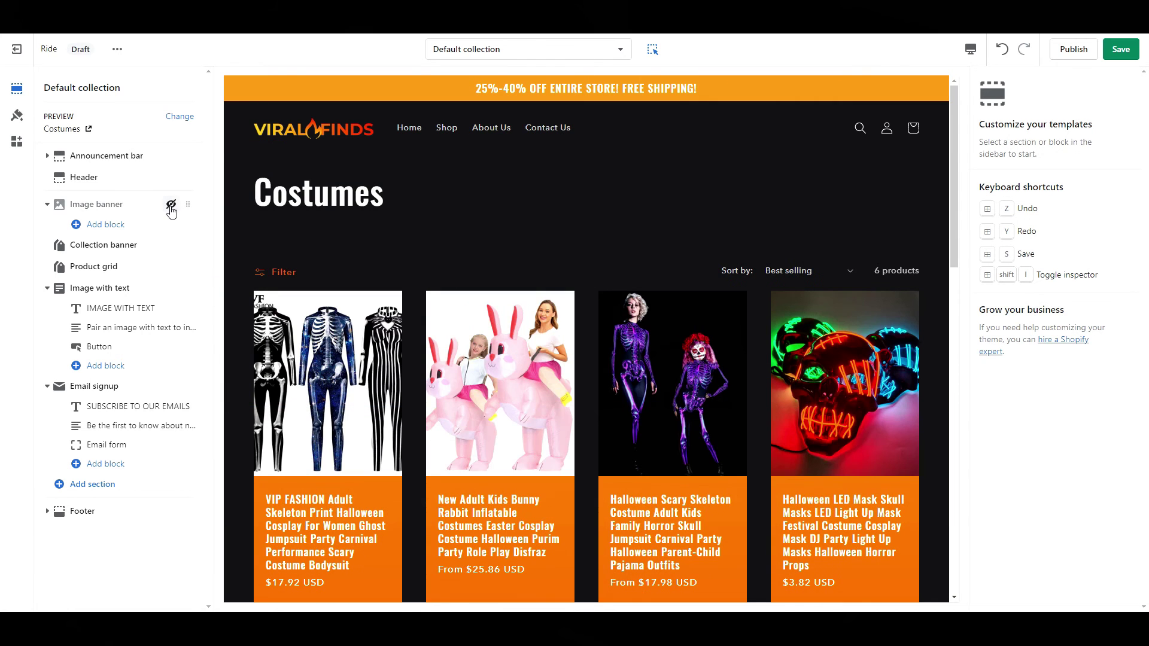
click(171, 245)
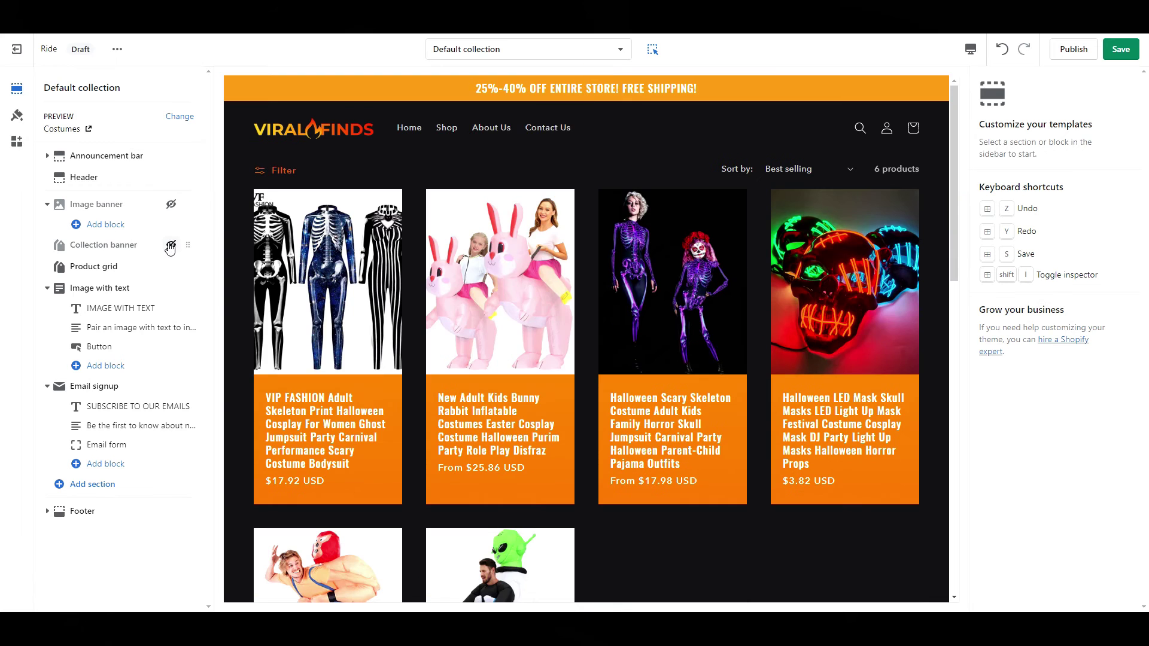
key(ctrl+s)
Open the Default page template for editing.
click(620, 49)
click(533, 230)
click(515, 141)
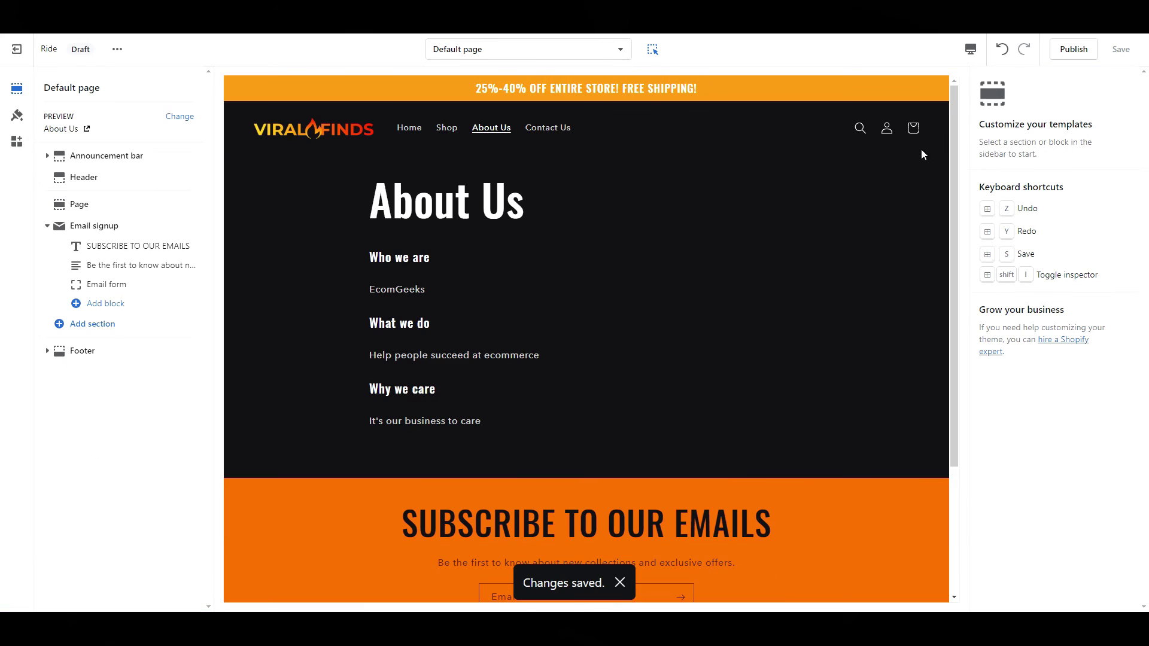
Replace the Email signup heading on the Default page template with "SIGN UP FOR AN ADDITIONAL 10% OFF!".
scroll(874, 180, down, 3)
click(114, 246)
drag(1120, 128, 1042, 128)
key(BackSpace)
key(BackSpace)
key(BackSpace)
key(BackSpace)
key(BackSpace)
key(BackSpace)
key(BackSpace)
key(BackSpace)
key(BackSpace)
key(BackSpace)
key(BackSpace)
key(BackSpace)
key(BackSpace)
key(BackSpace)
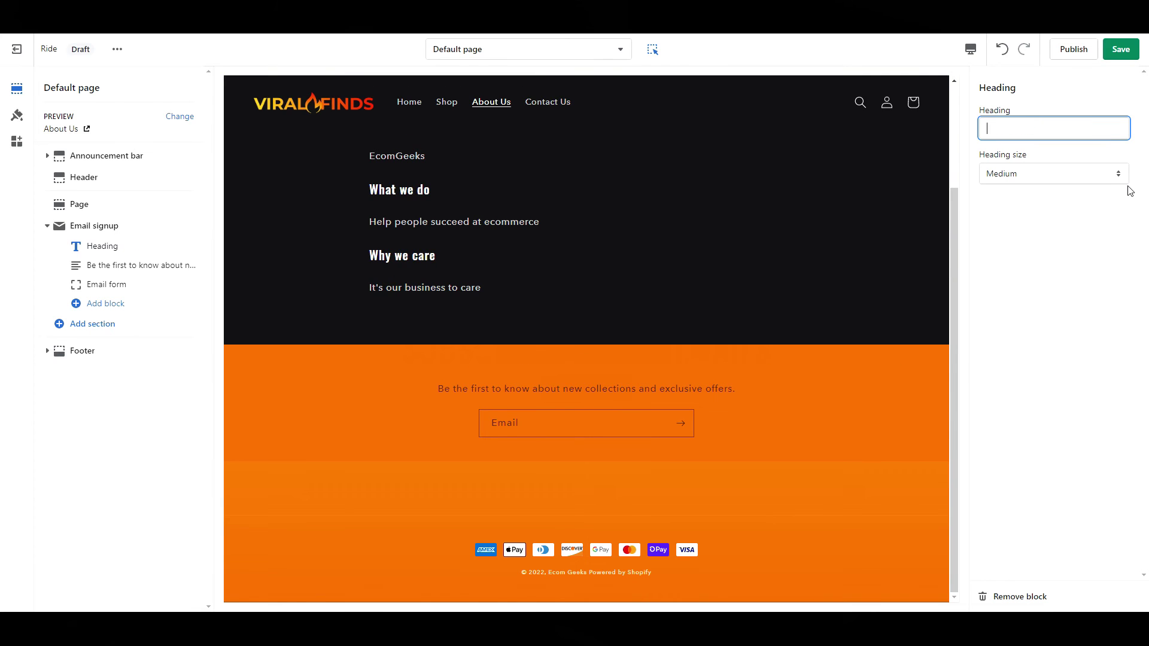
text(SIGN UP FOR AN ADDITIONAL 10%)
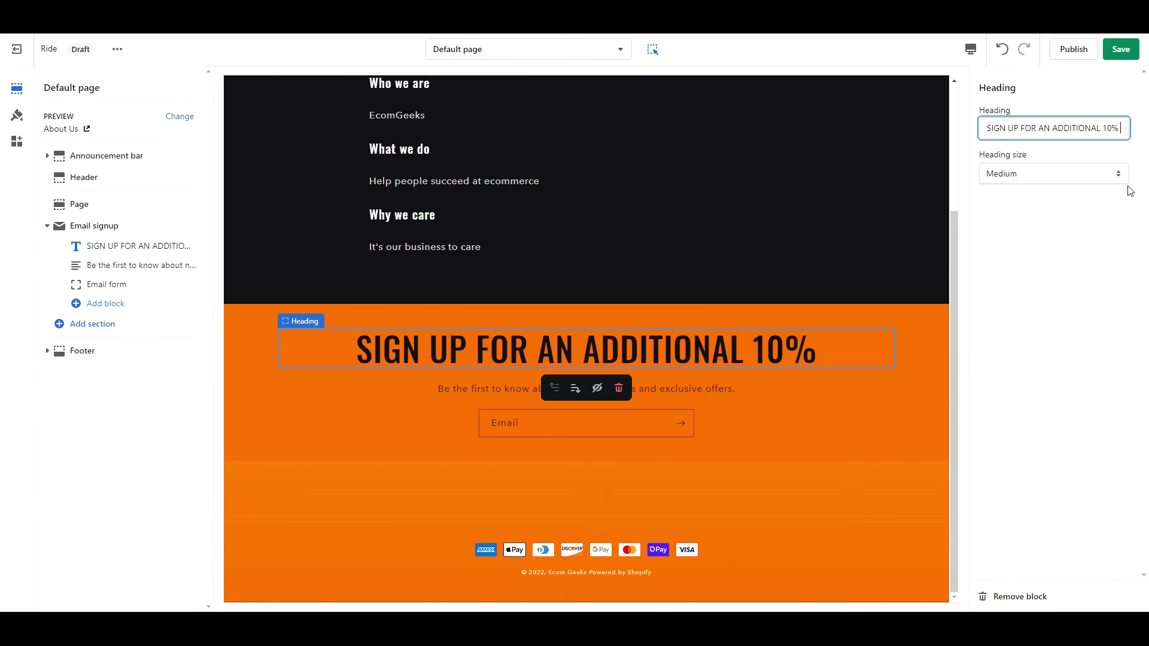
text( OFF!)
Change the color scheme of the Default page template's Email signup section.
click(114, 225)
click(1054, 129)
click(1046, 174)
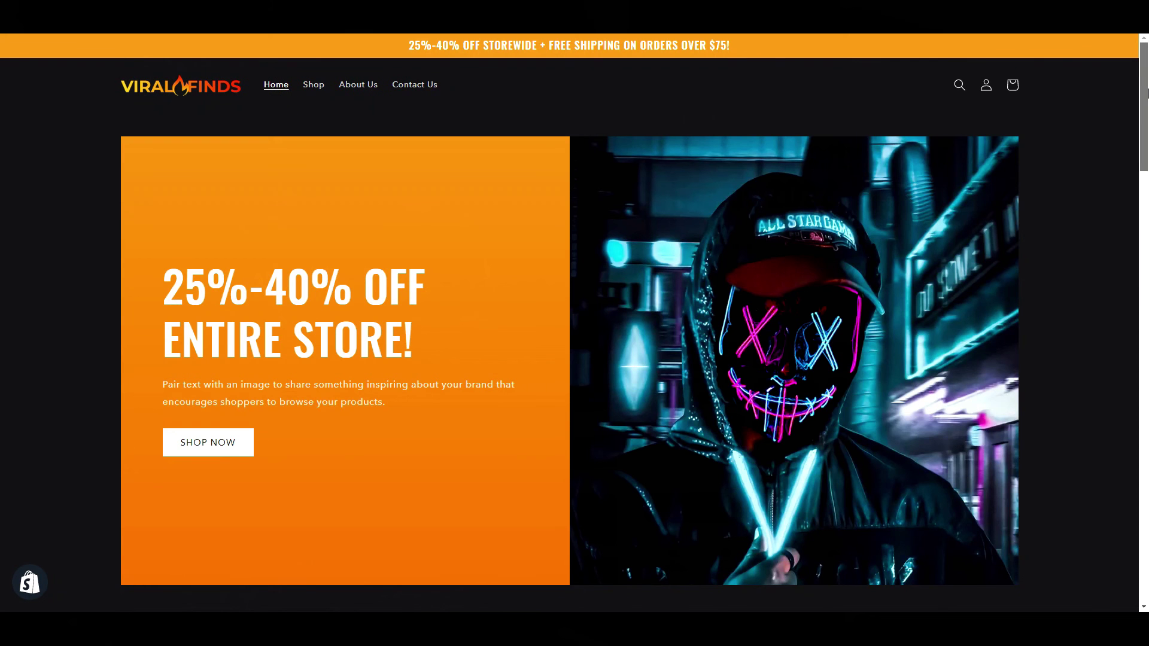
Review the storefront's home page, then open the Halloween LED skull mask from the Costumes collection.
drag(1148, 93, 1148, 187)
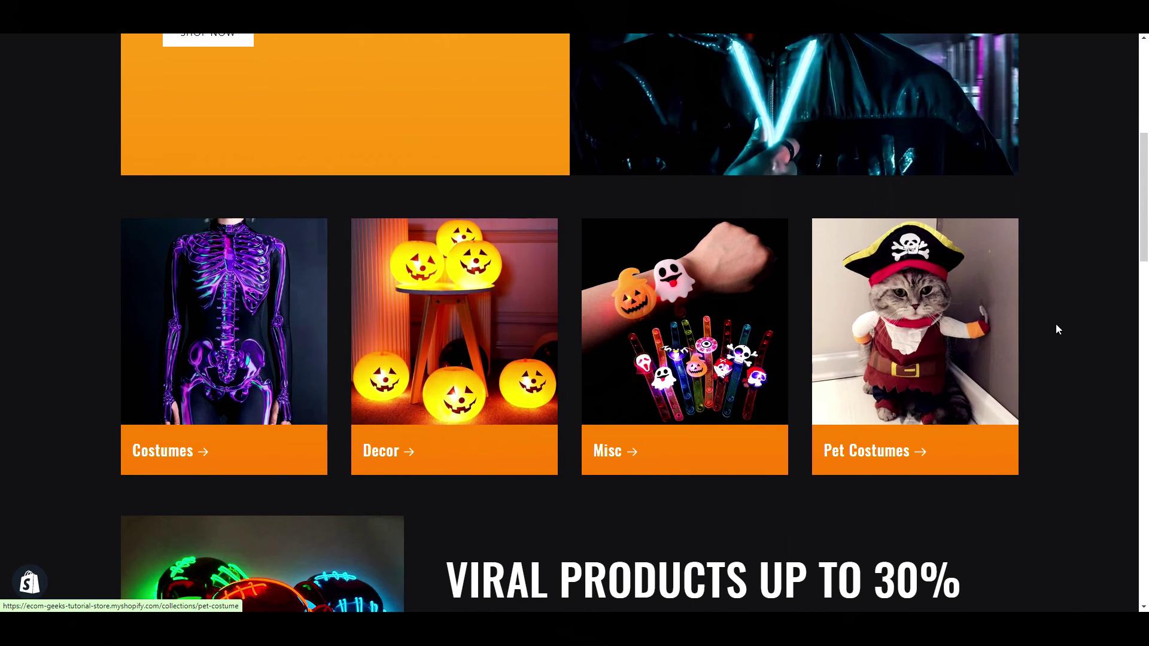
mouse_move(1148, 200)
mouse_down()
mouse_move(1139, 278)
mouse_move(1147, 551)
mouse_move(1147, 185)
mouse_up()
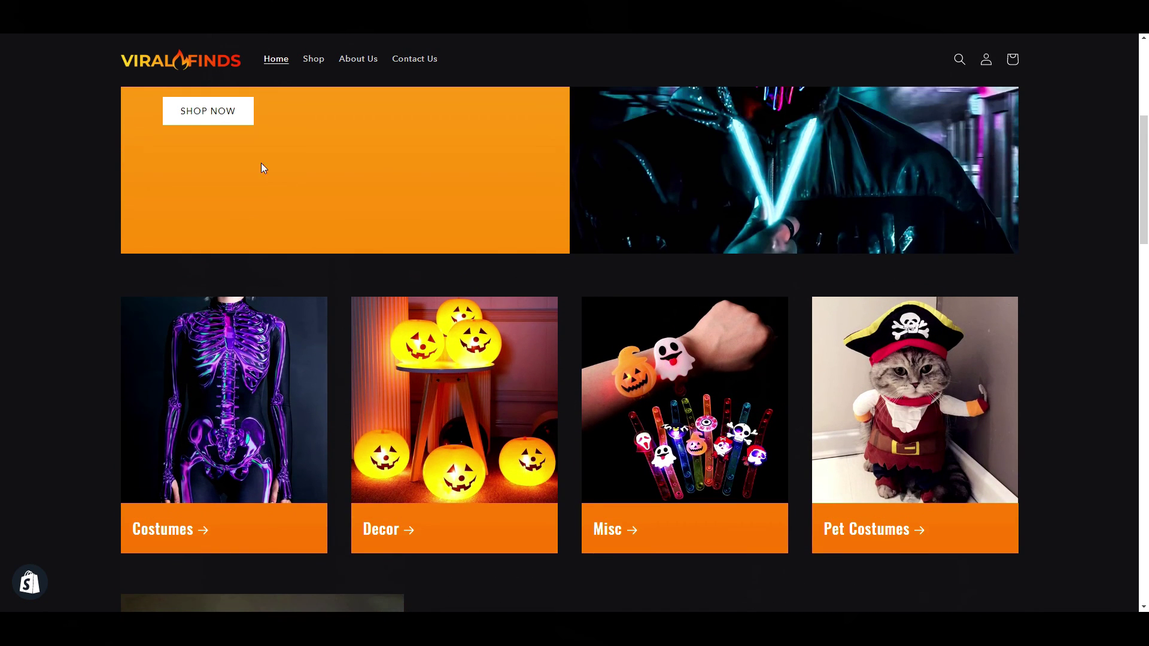
click(189, 417)
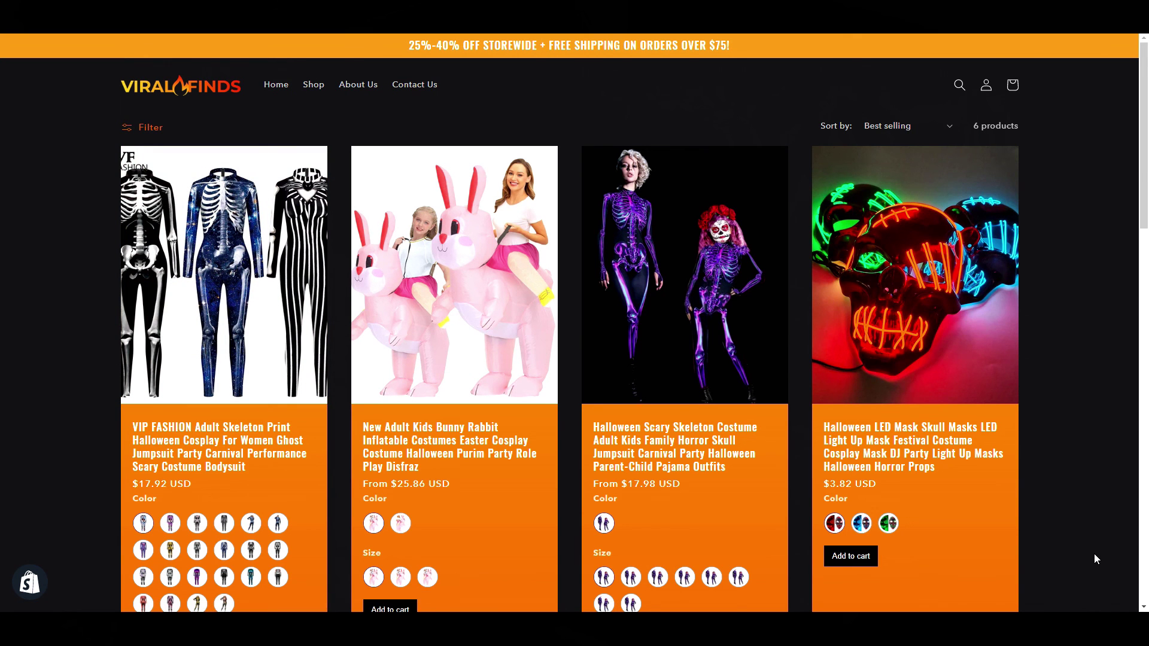
click(980, 366)
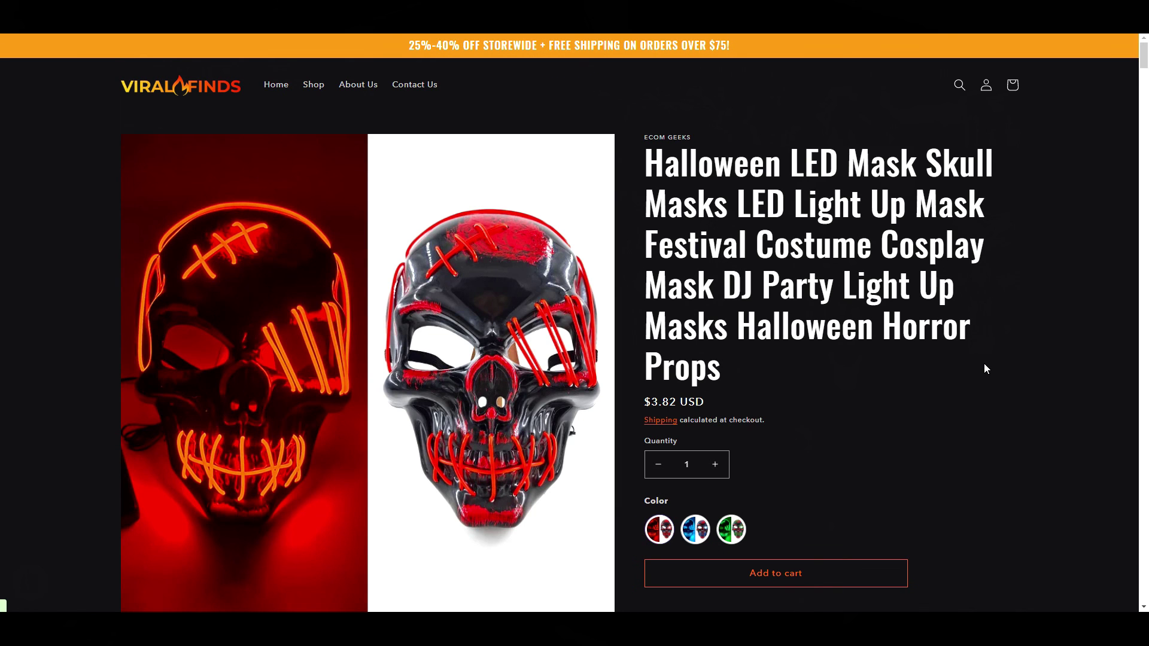
Add the blue Halloween LED skull mask to the cart and proceed to checkout.
click(695, 538)
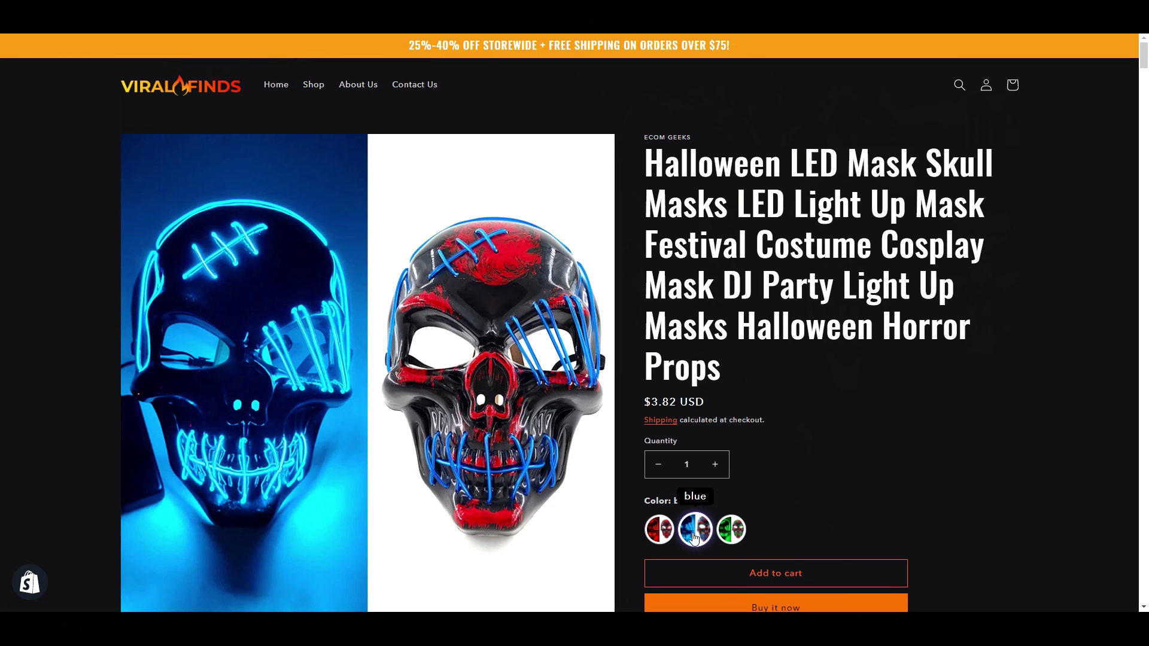
click(754, 572)
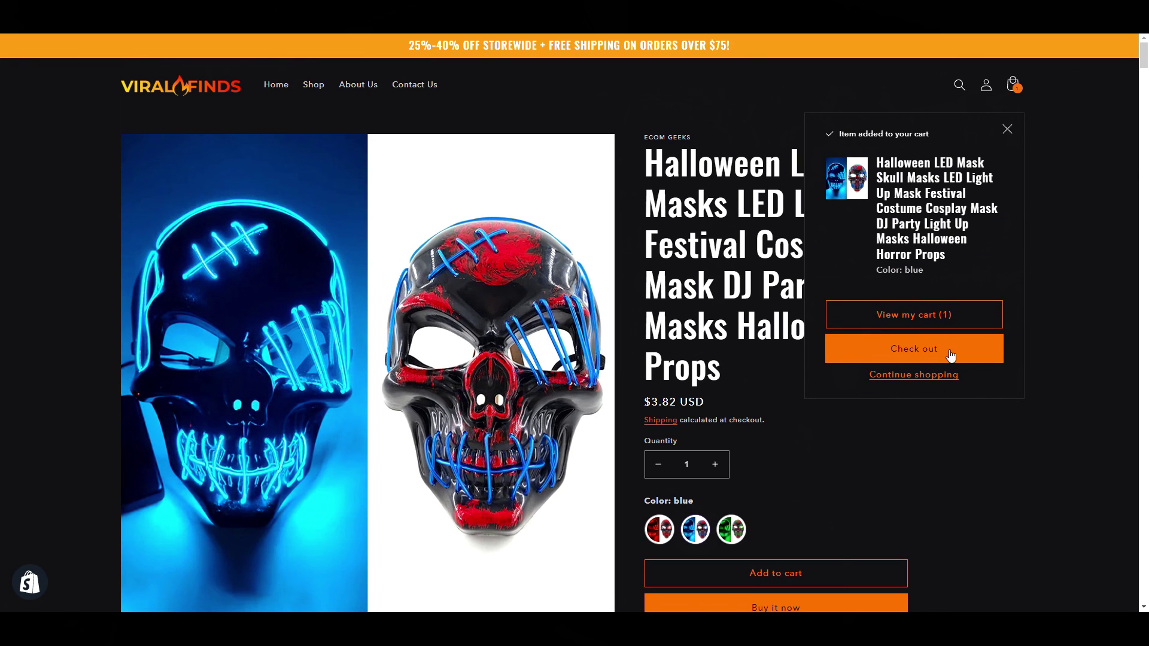
click(951, 356)
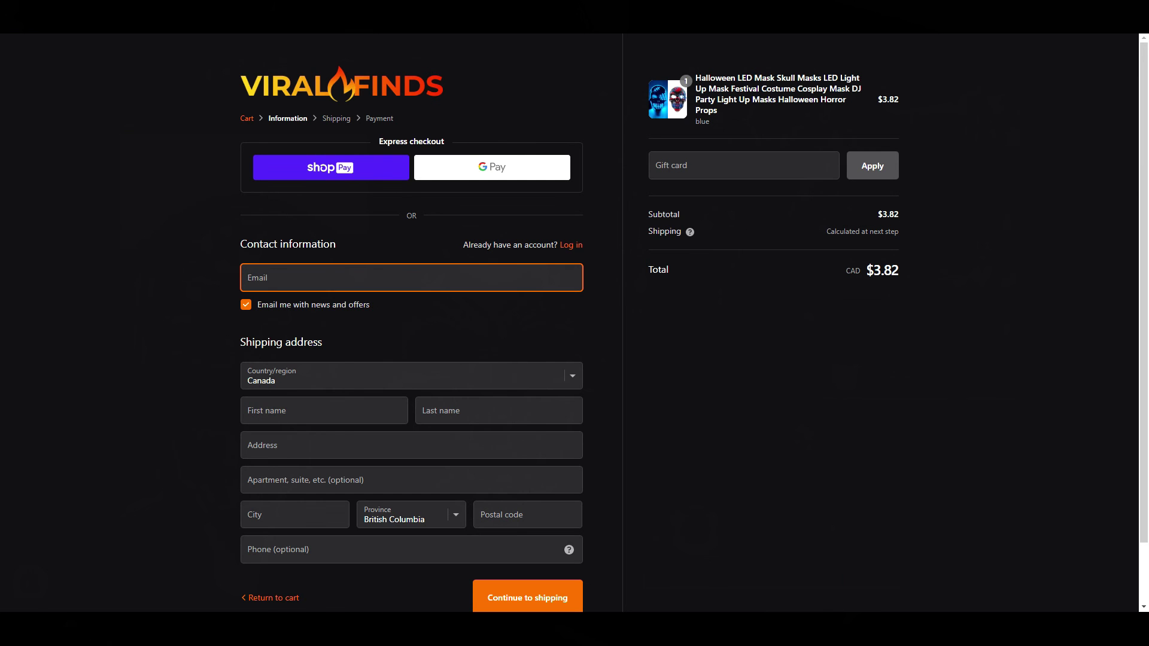